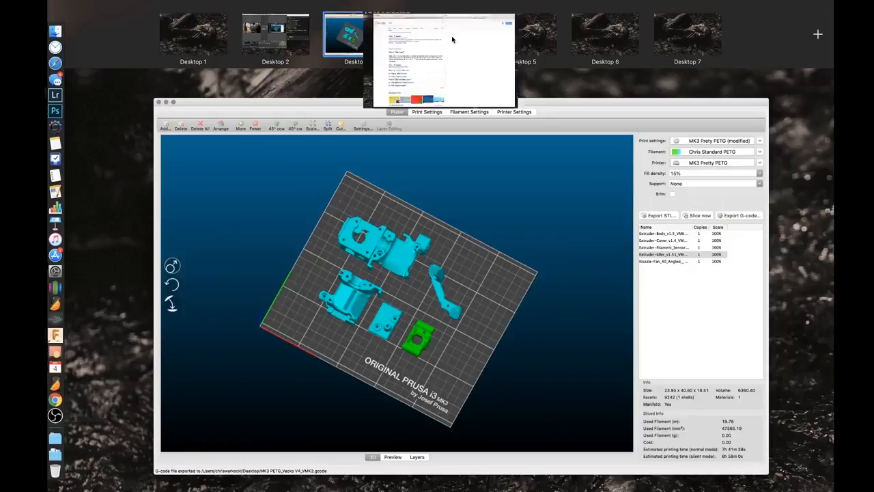
Switch to Safari, open Facebook, and shift the browser window slightly sideways.
click(431, 22)
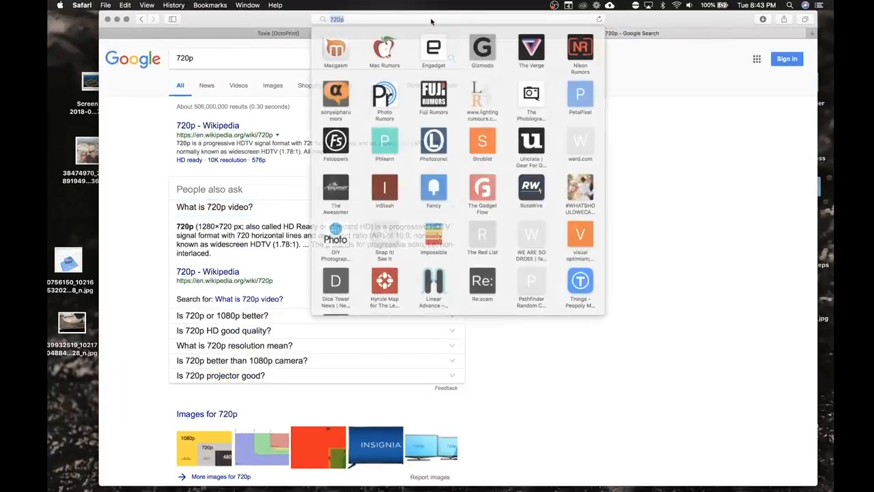
key(BackSpace)
text(face)
key(Return)
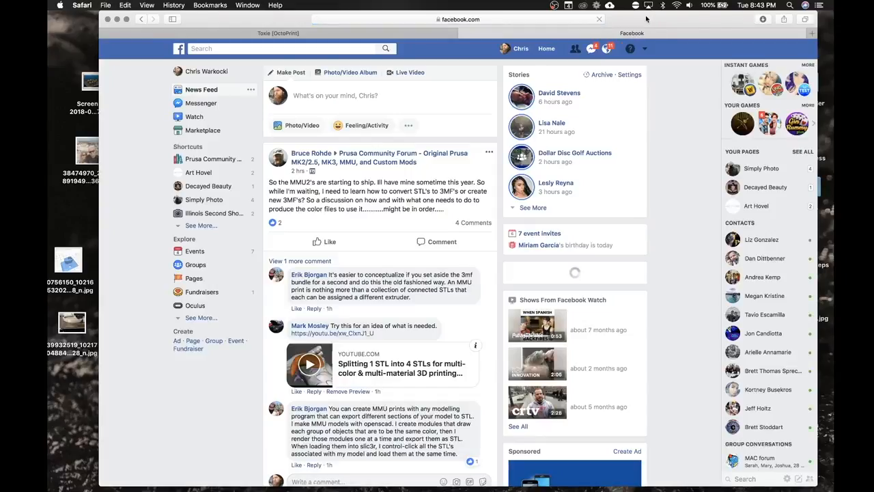
drag(647, 19, 631, 19)
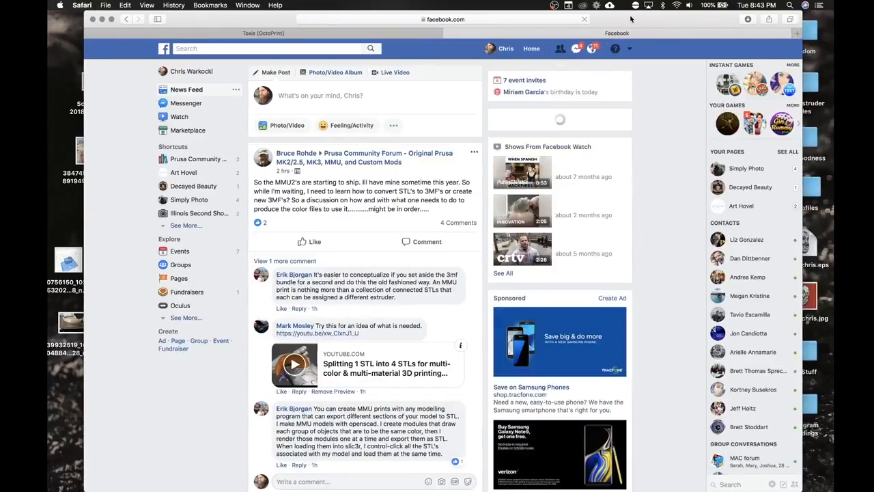
Check the Facebook notifications and skim the news feed.
click(593, 49)
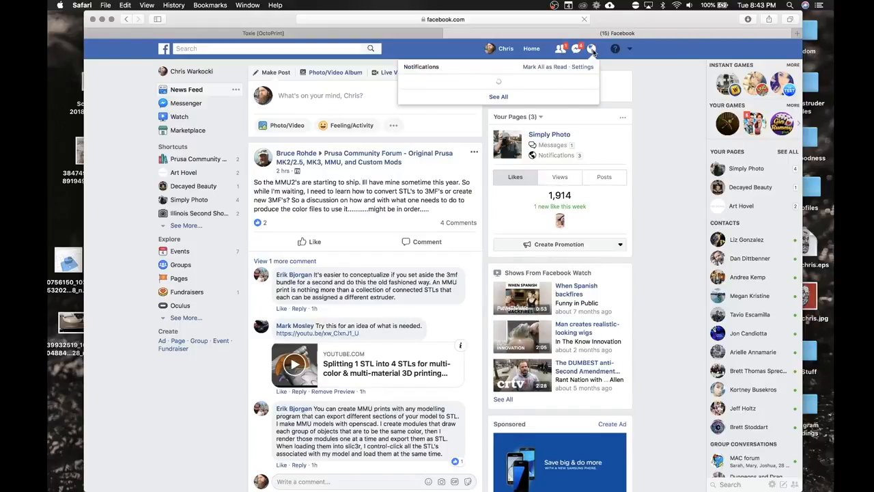
click(594, 52)
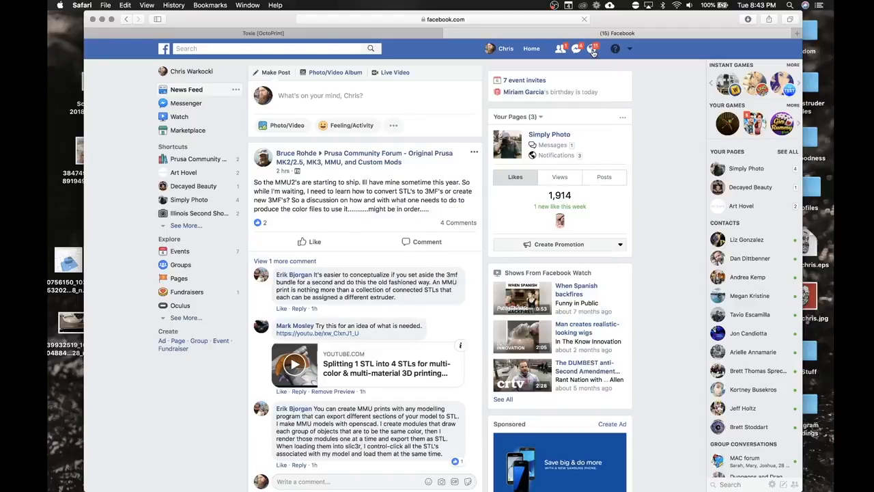
scroll(369, 216, down, 1)
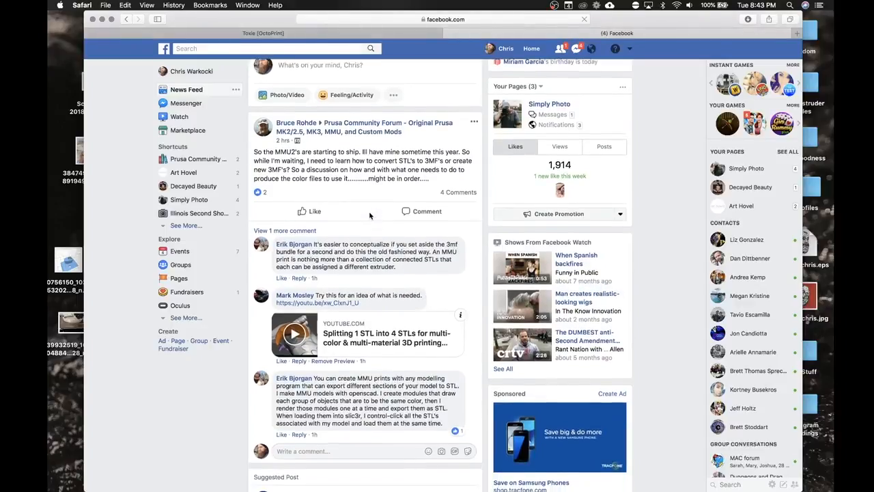
scroll(369, 216, down, 1)
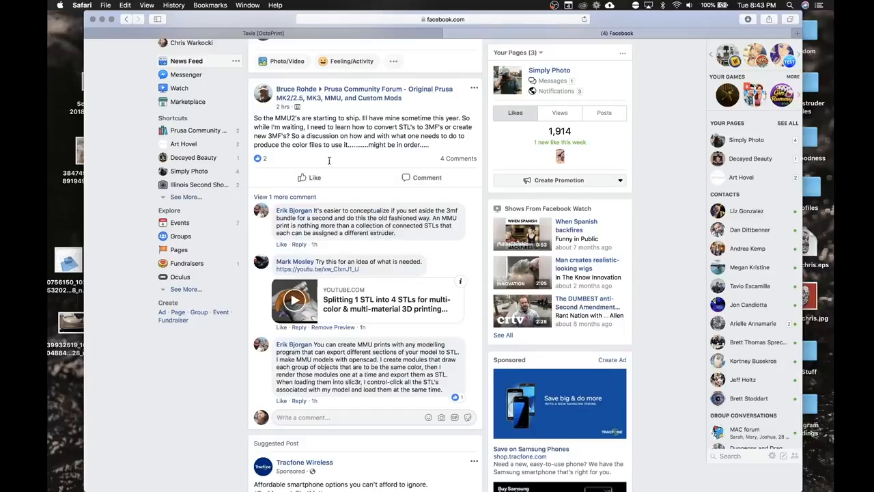
Reload Facebook and open the recent Messenger conversation containing the shared extruder files.
click(498, 20)
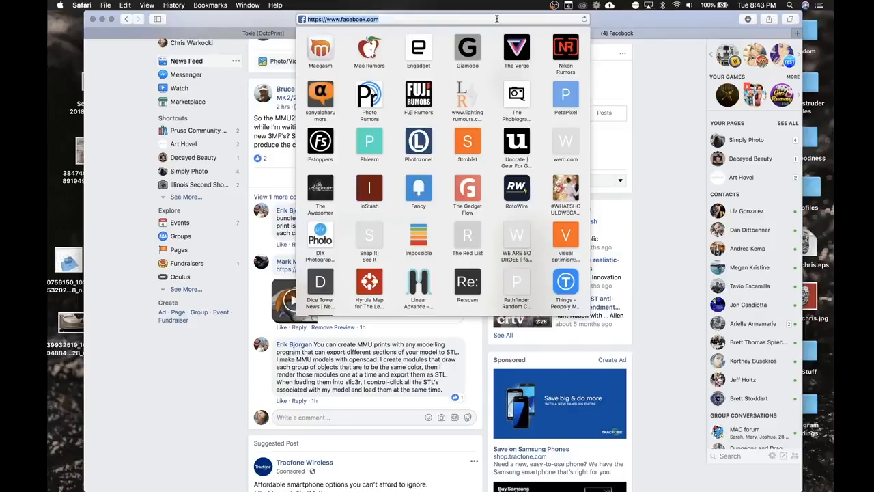
key(Return)
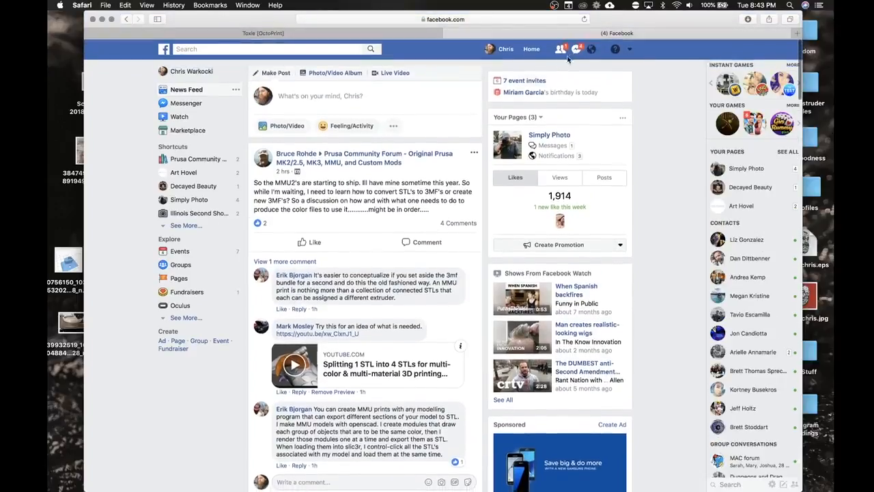
click(575, 49)
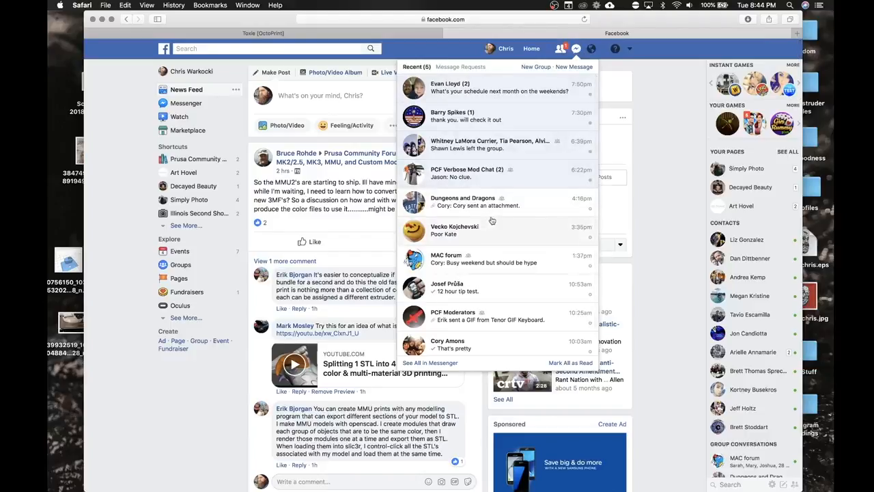
click(487, 232)
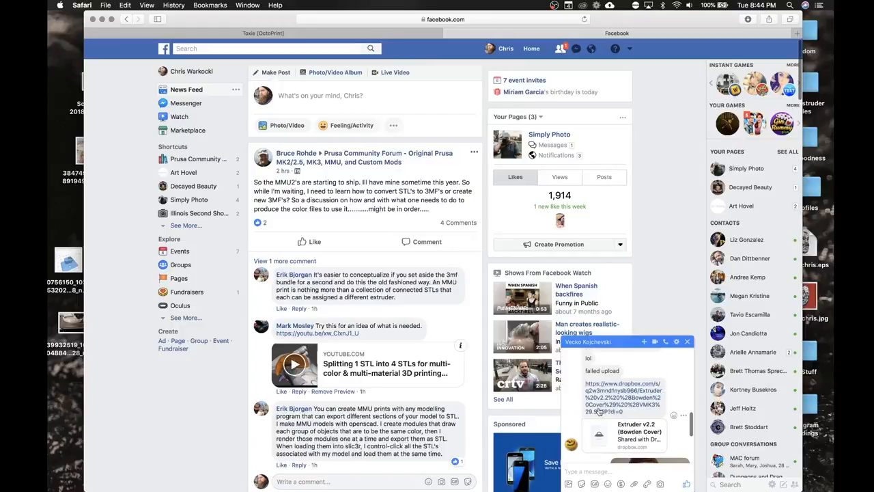
Open the Dropbox link shared in the chat and download Extruder v2.2 (Bowden Cover) (VMK3).STEP.
click(602, 405)
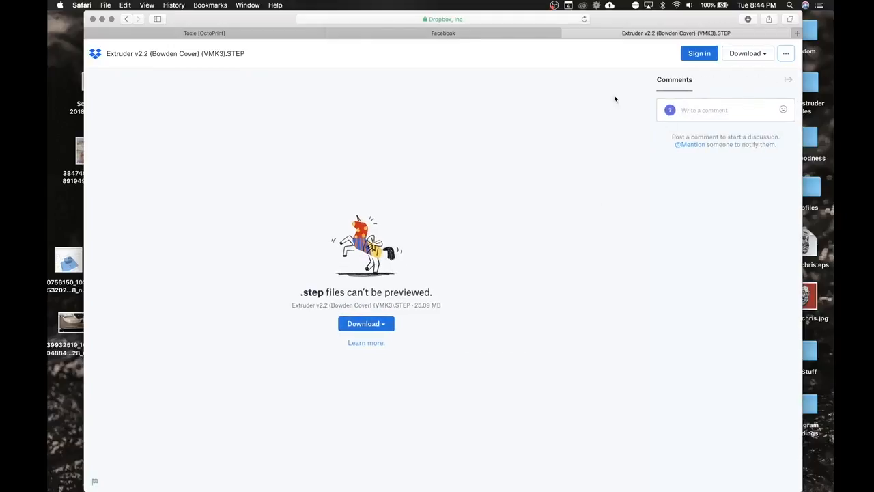
click(384, 325)
click(362, 352)
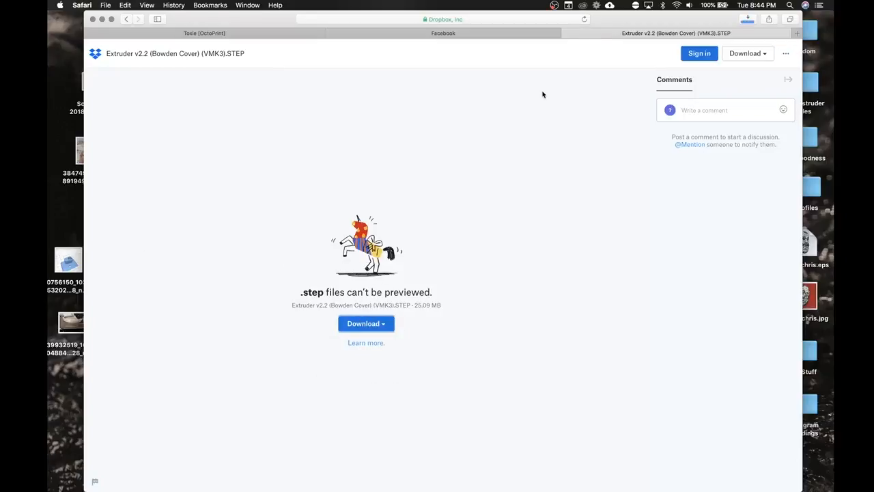
Review the Facebook chat messages about the Bowden length and assembly file, and check the Downloads folder.
click(535, 30)
scroll(655, 397, up, 3)
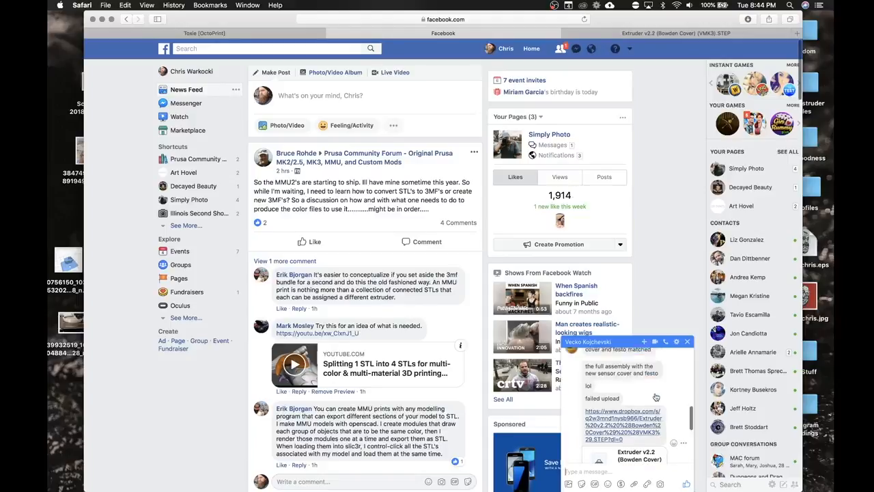
scroll(655, 397, up, 2)
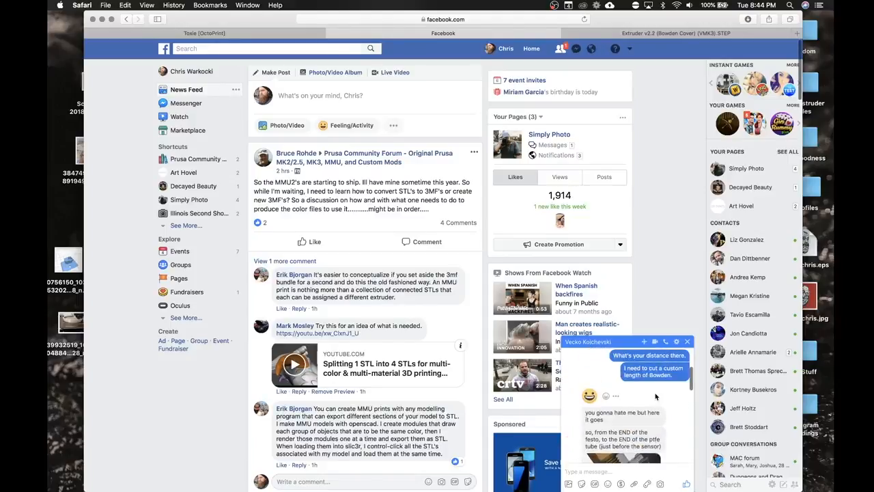
scroll(352, 340, down, 3)
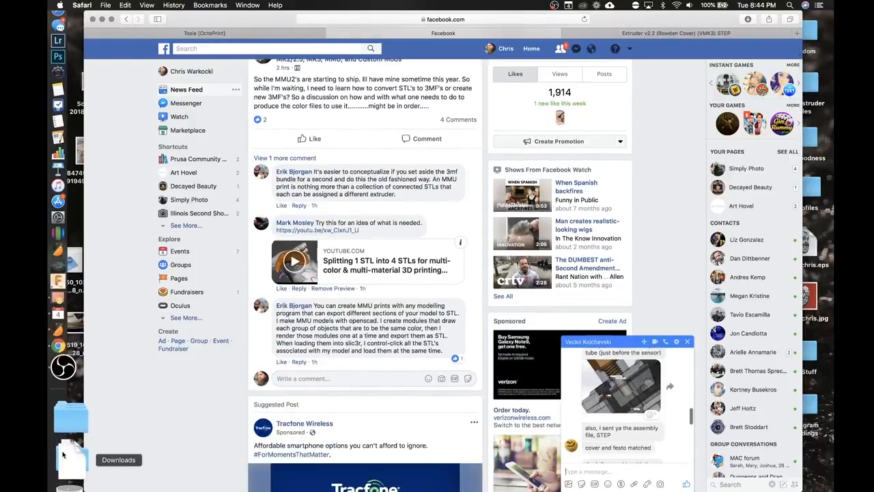
click(69, 459)
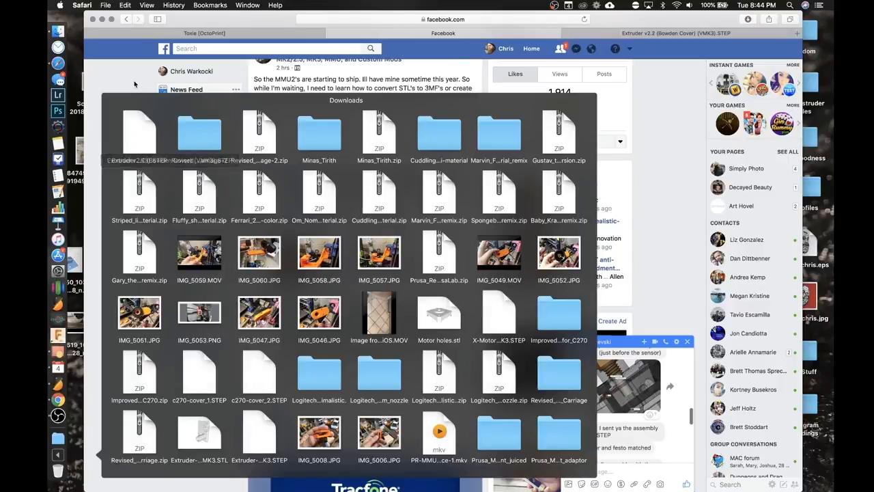
click(134, 82)
Switch to Slic3r and remove all extruder parts from the build plate.
key(ctrl+Left)
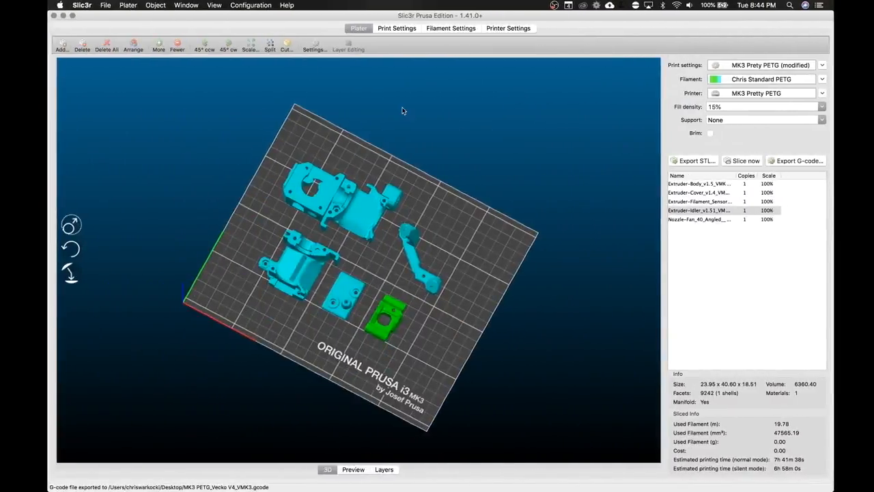
key(ctrl+Right)
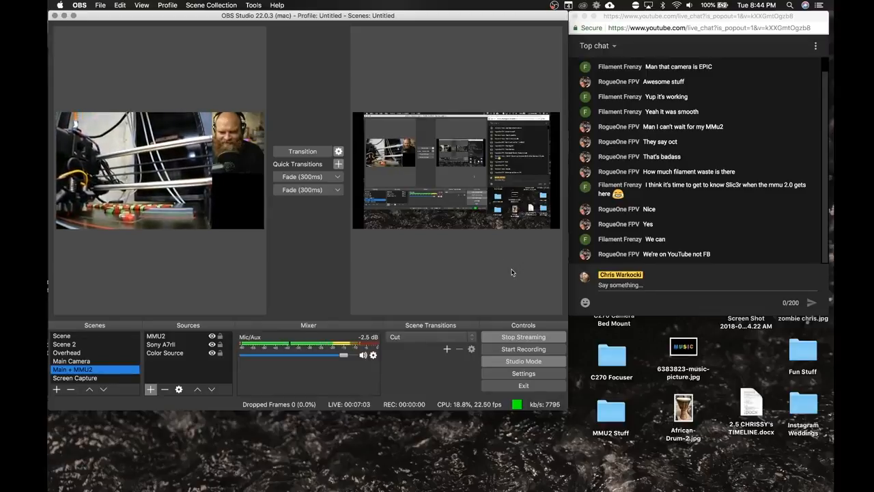
key(ctrl+Left)
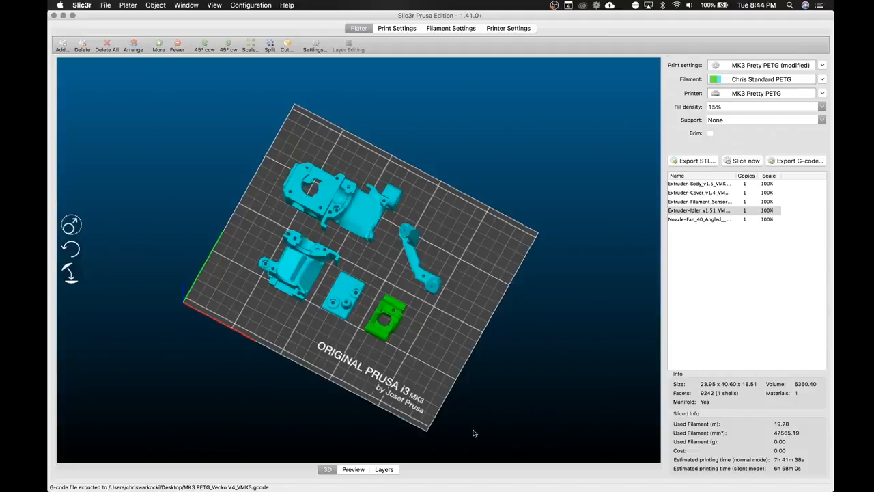
drag(348, 373, 367, 353)
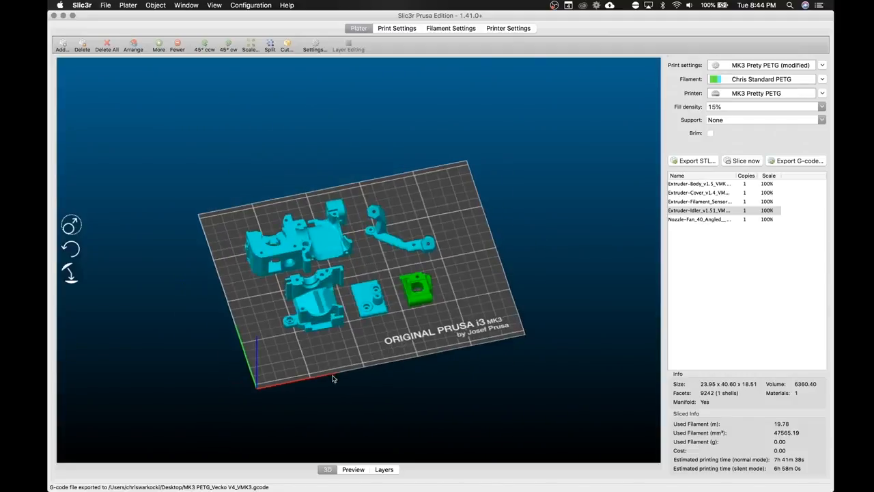
click(104, 45)
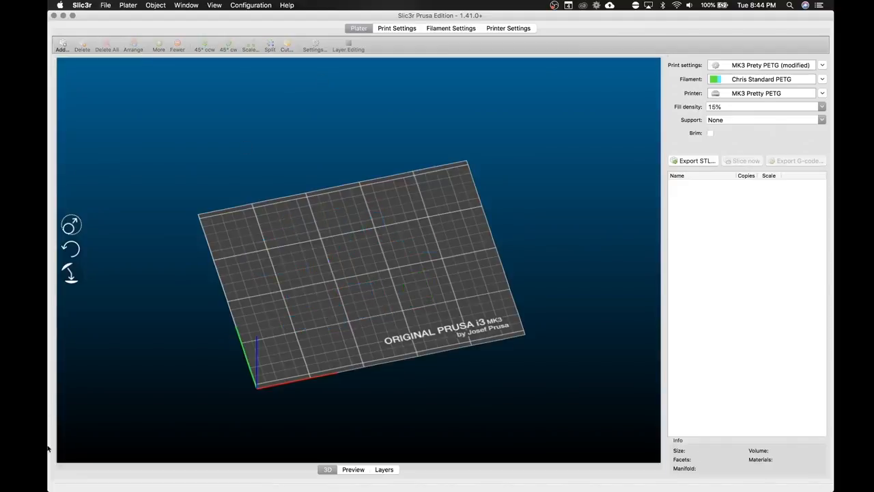
Look for the extruder STEP file among the downloads.
mouse_move(49, 410)
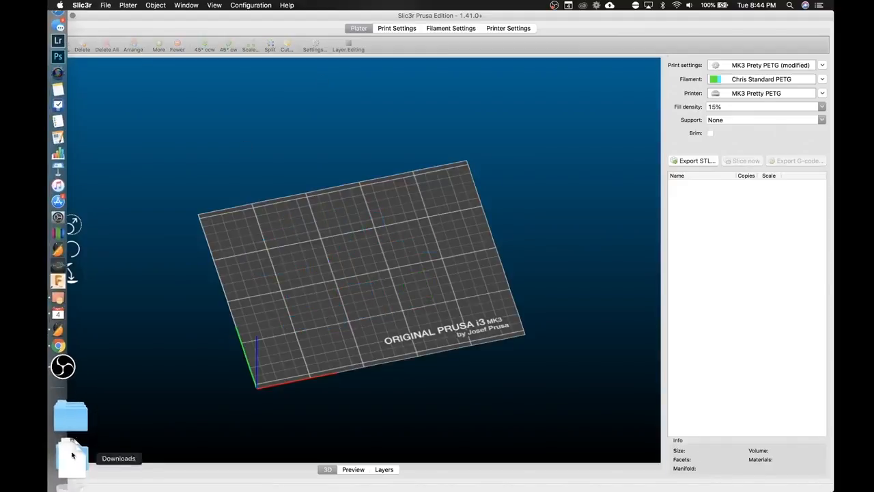
click(69, 464)
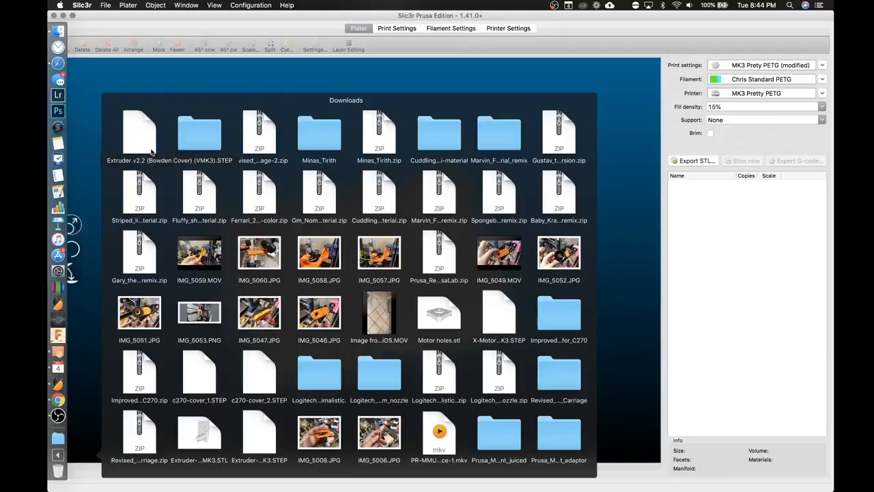
click(186, 70)
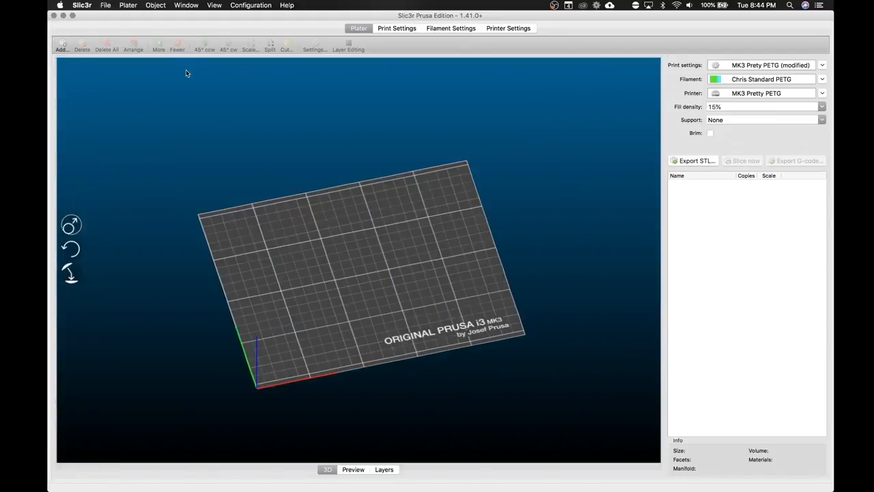
key(ctrl+Right)
key(ctrl+Right)
key(super+space)
text(fusio)
key(BackSpace)
key(BackSpace)
key(BackSpace)
key(BackSpace)
key(BackSpace)
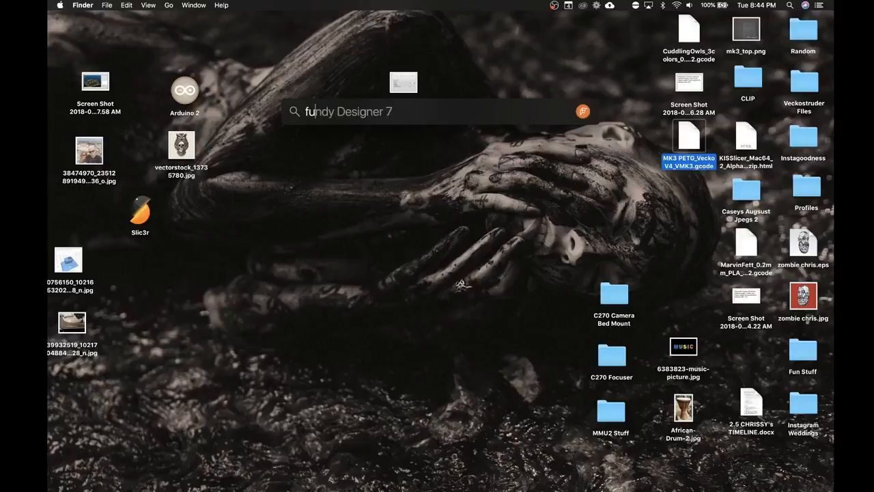
key(Escape)
Switch to Fusion 360 and open the Vecko Stuff folder in My First Project.
mouse_move(49, 257)
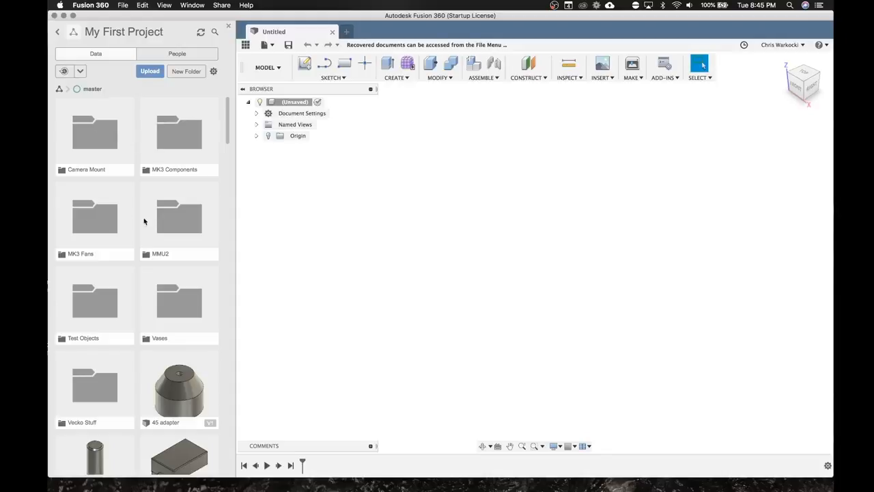
scroll(136, 239, down, 2)
double_click(107, 324)
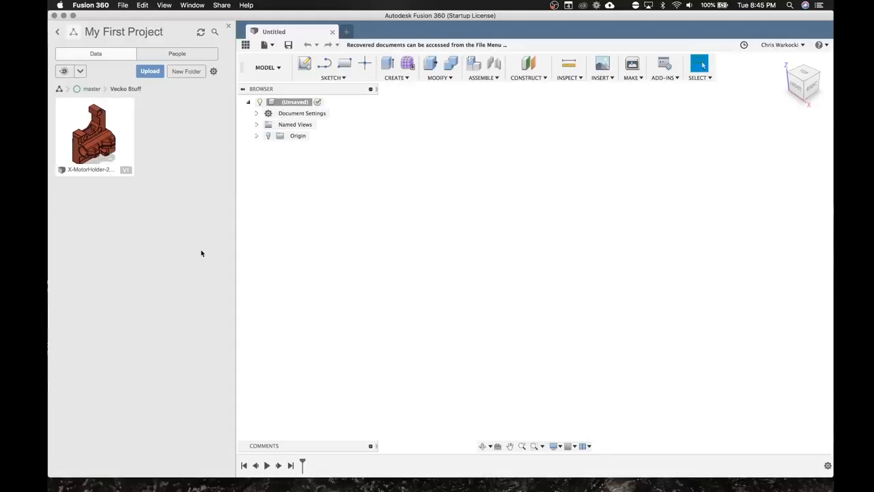
Upload Extruder v2.2 (Bowden Cover) (VMK3).STEP from Downloads to the Vecko Stuff folder.
click(150, 72)
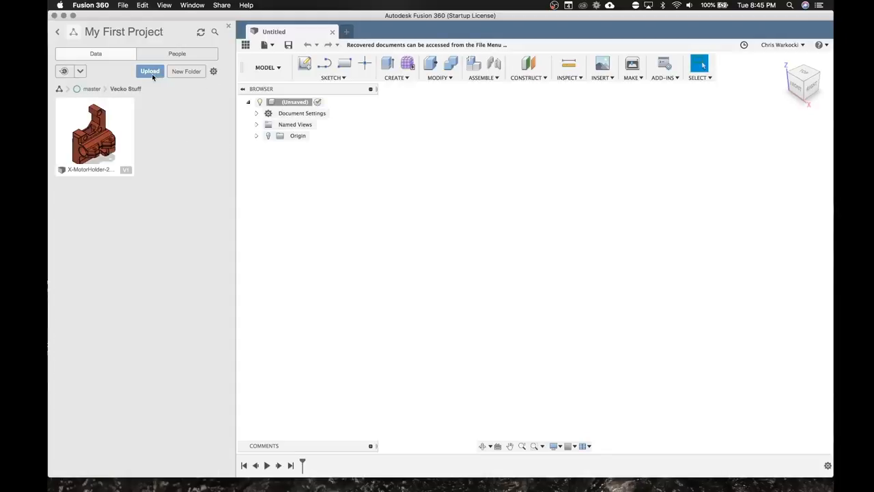
click(308, 229)
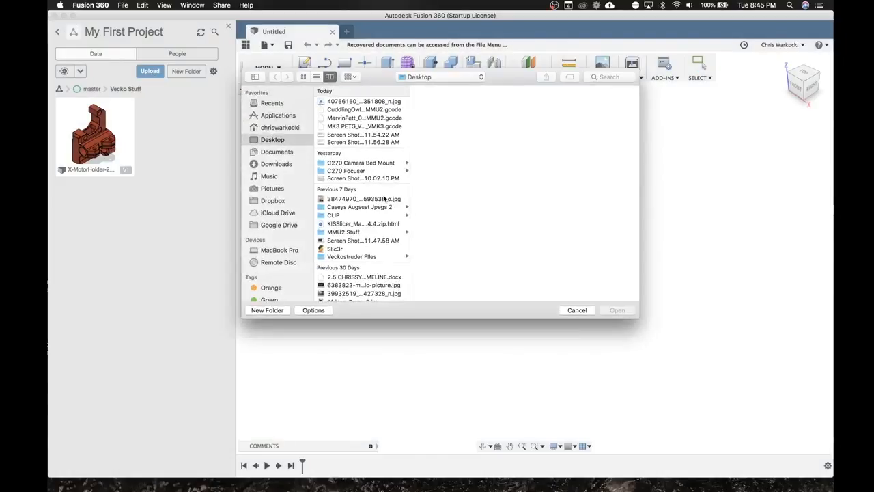
click(269, 164)
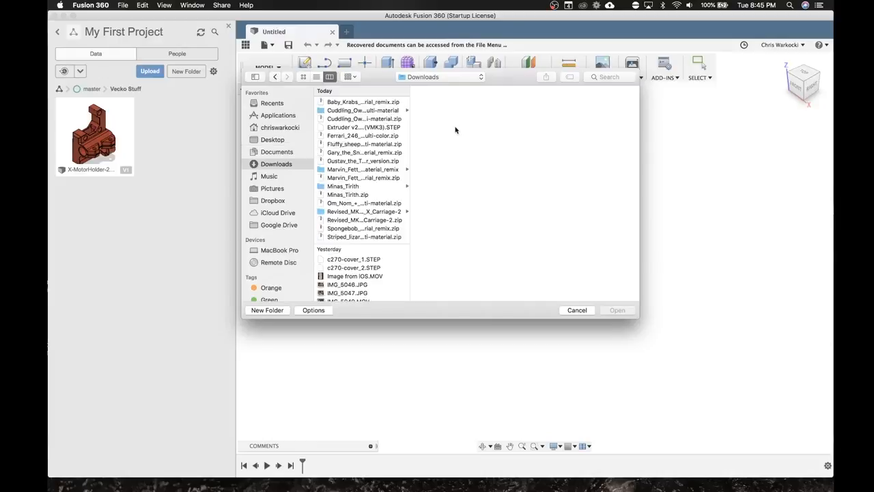
click(342, 127)
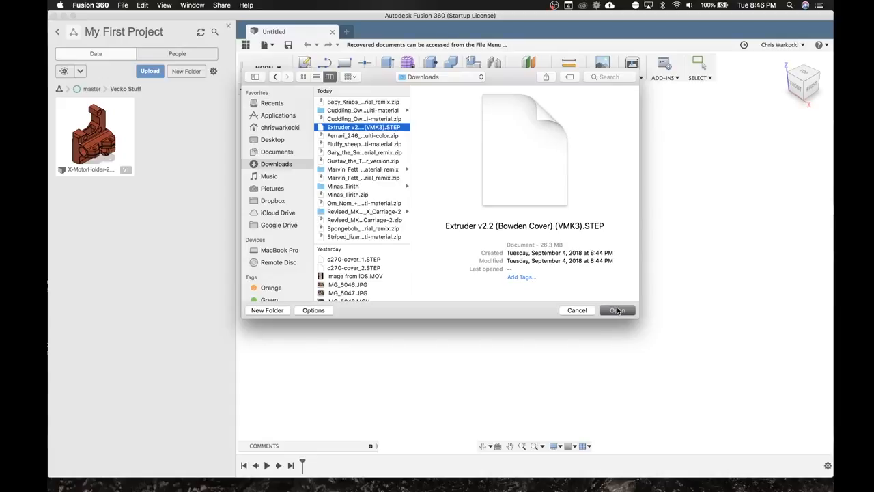
click(618, 310)
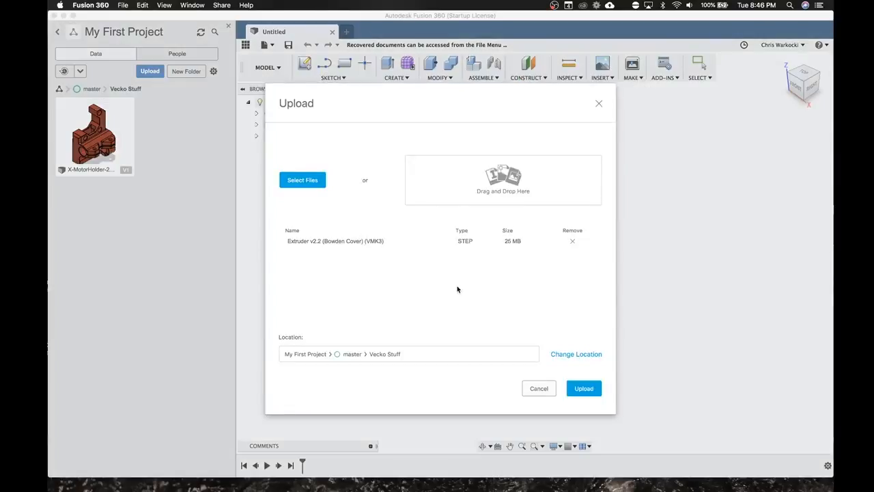
click(593, 390)
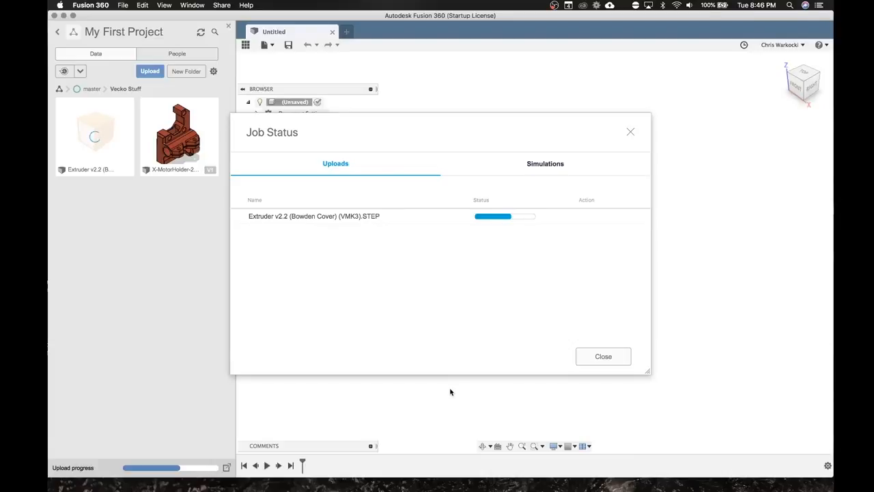
Switch to OBS Studio and check the YouTube live chat.
key(ctrl+Left)
key(ctrl+Left)
key(ctrl+Left)
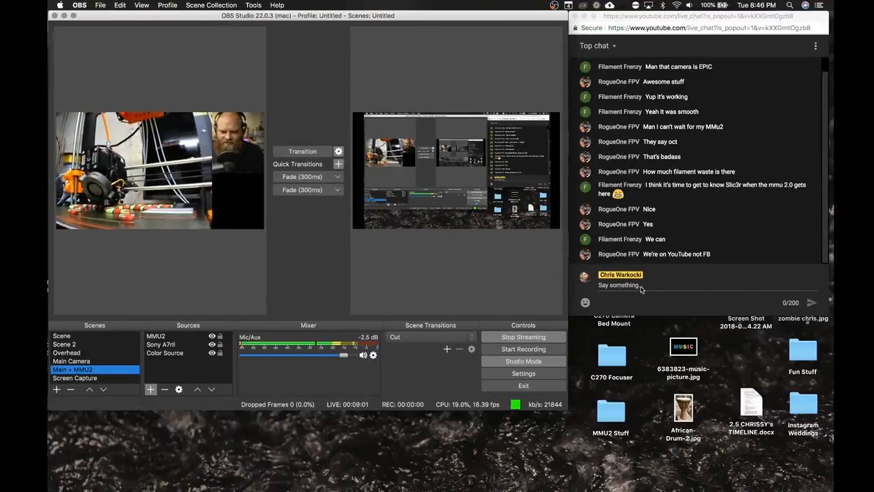
Post "Hi chat people" in the YouTube live chat.
click(673, 274)
text(Hi chat people)
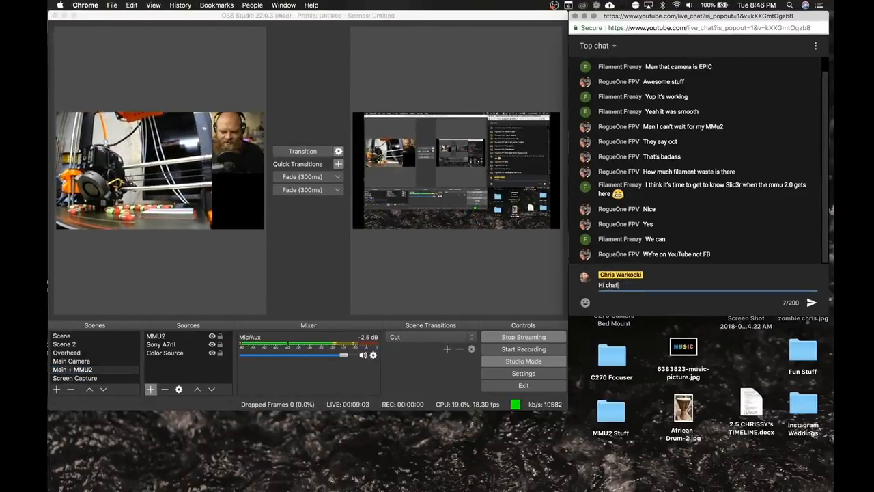
key(Return)
Switch to Fusion 360 to check the upload's job status, and launch Slic3r Prusa Edition.
key(ctrl+Right)
key(ctrl+Right)
key(ctrl+Right)
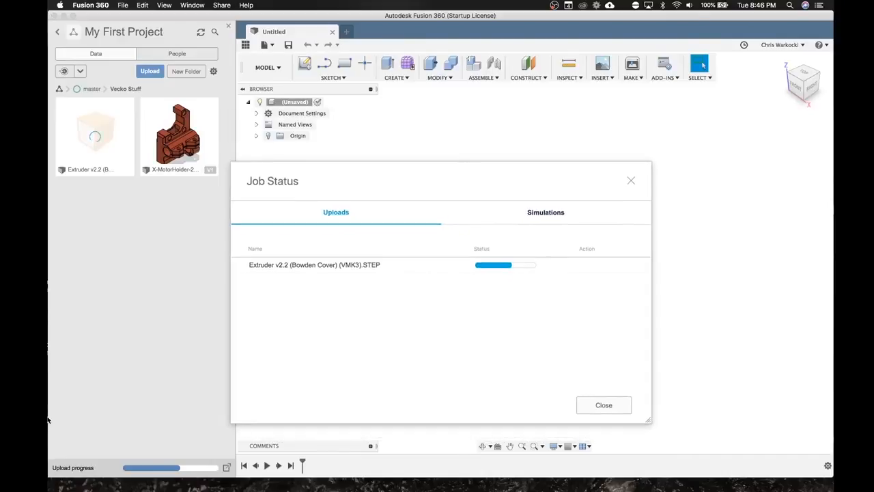
mouse_move(52, 413)
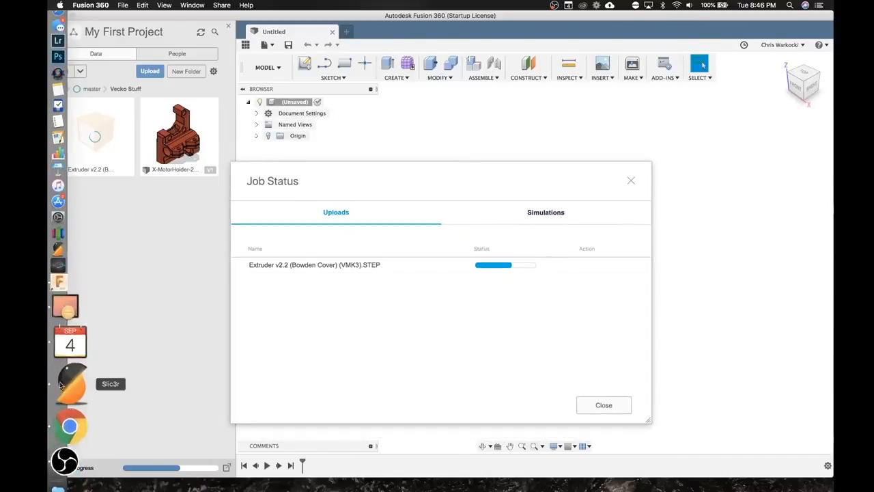
right_click(59, 335)
click(359, 308)
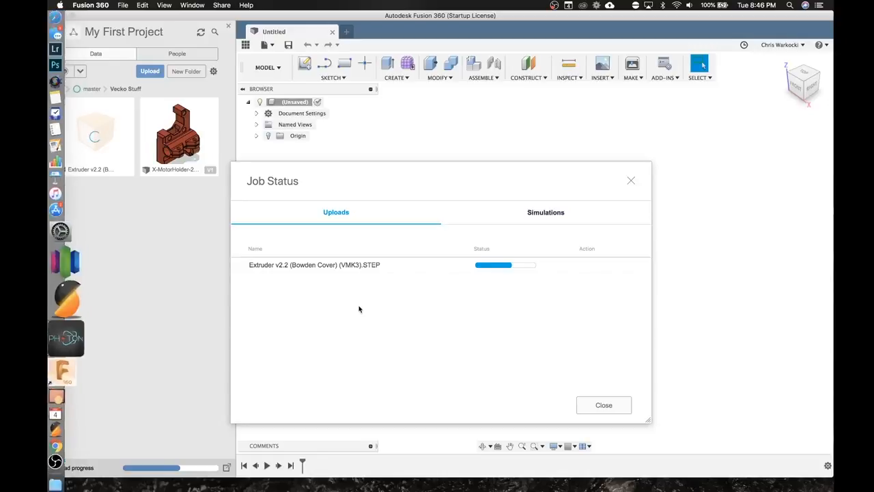
drag(503, 165, 506, 145)
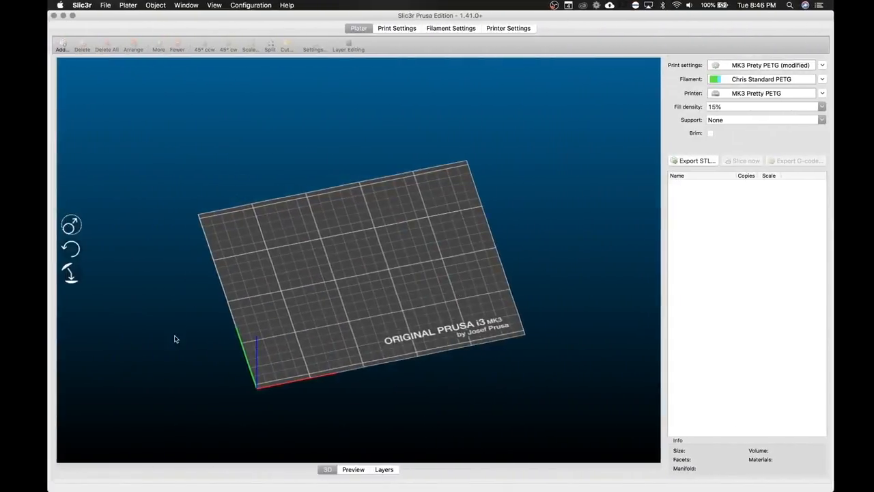
Open the files folder of Revised_MK3_Extruder_and_X_Carriage-2 from Downloads in Finder, in front of the Slic3r window.
mouse_move(49, 415)
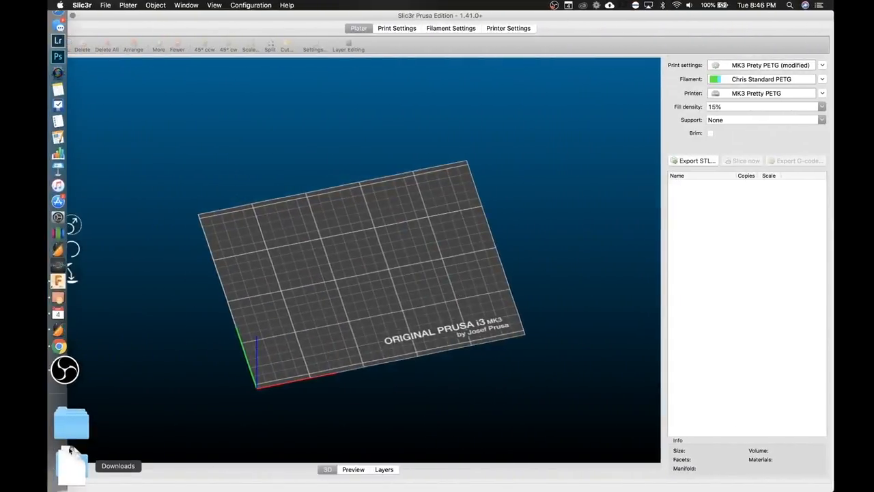
click(68, 459)
click(215, 145)
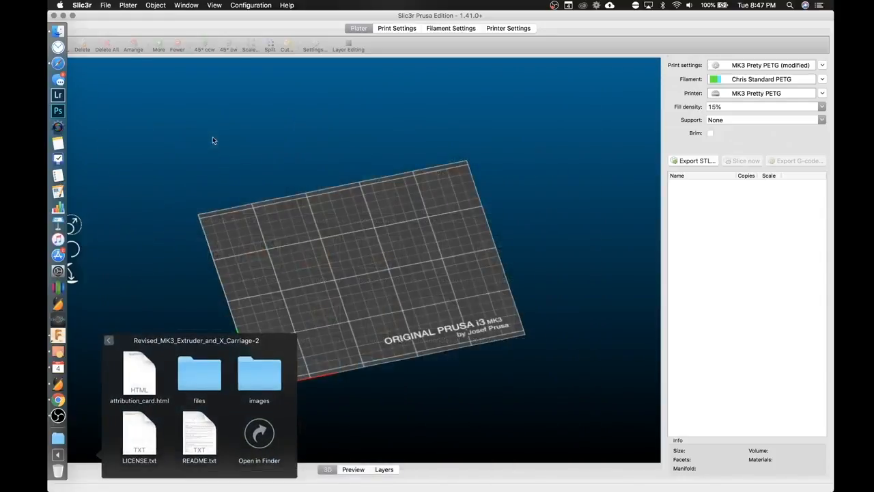
click(198, 379)
click(319, 426)
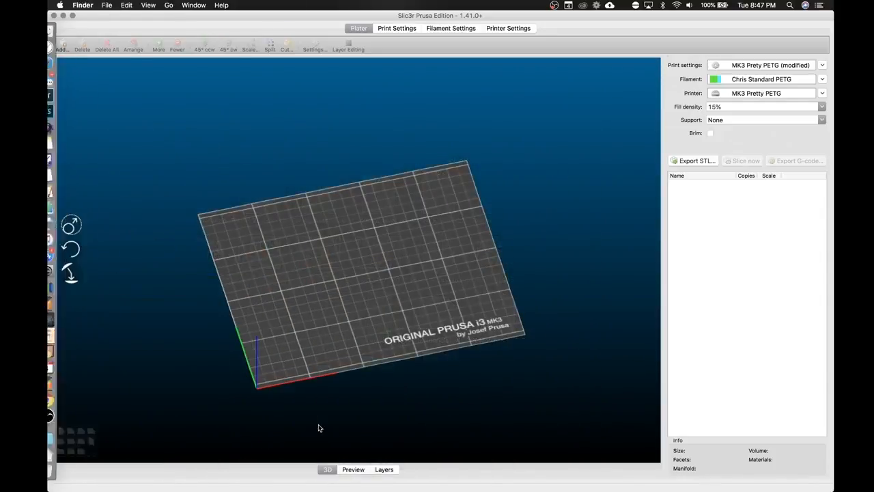
key(ctrl+Up)
click(445, 34)
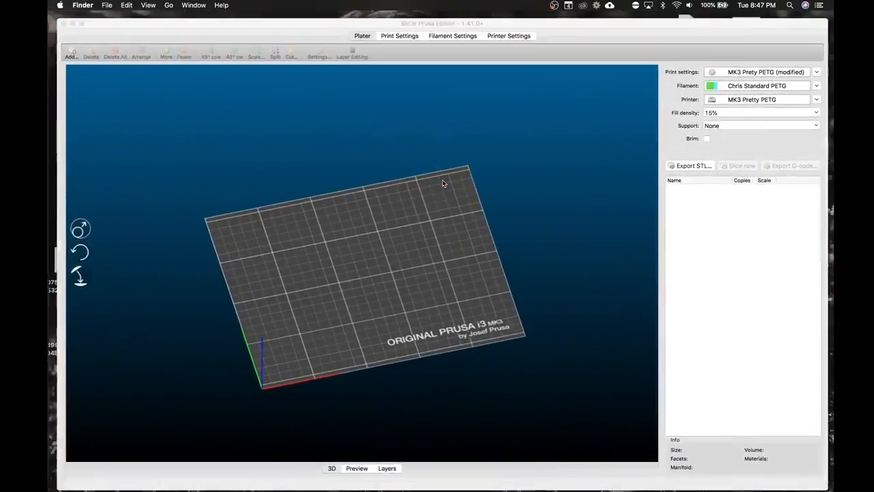
key(ctrl+Up)
click(267, 107)
click(557, 120)
Load X-Carriage_v2.6_VMK3.STL, X-Carriage-Back_v2.5_VMK3.STL and X-Carriage-Cable_Holder_v1.21_MK3.STL from the files folder onto the Slic3r print bed.
key(Down)
key(Down)
key(Down)
key(Down)
key(Down)
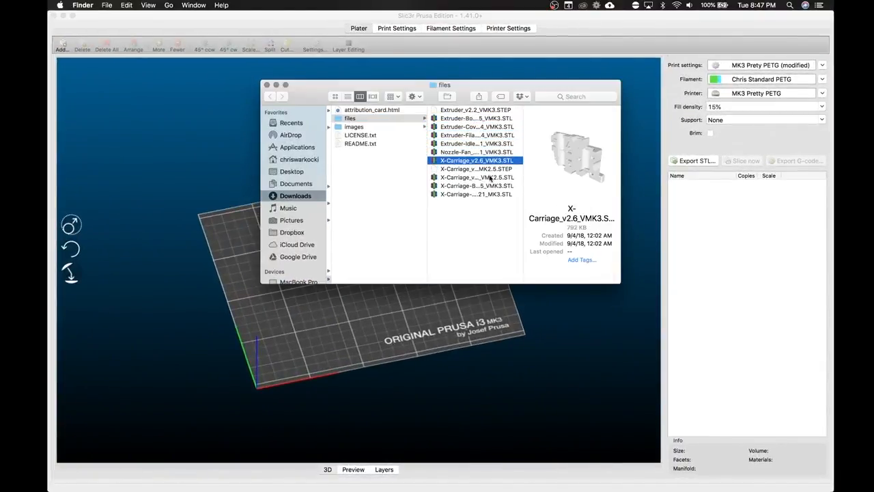
drag(522, 151, 564, 155)
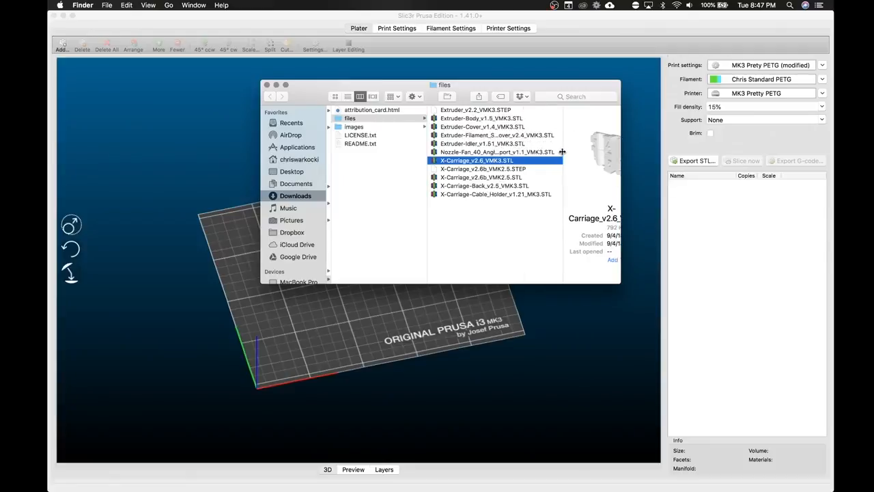
click(508, 187)
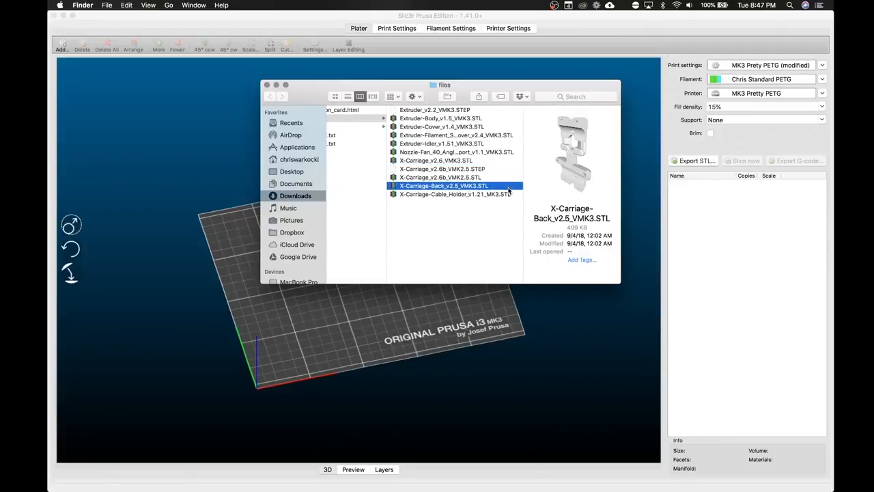
click(502, 194)
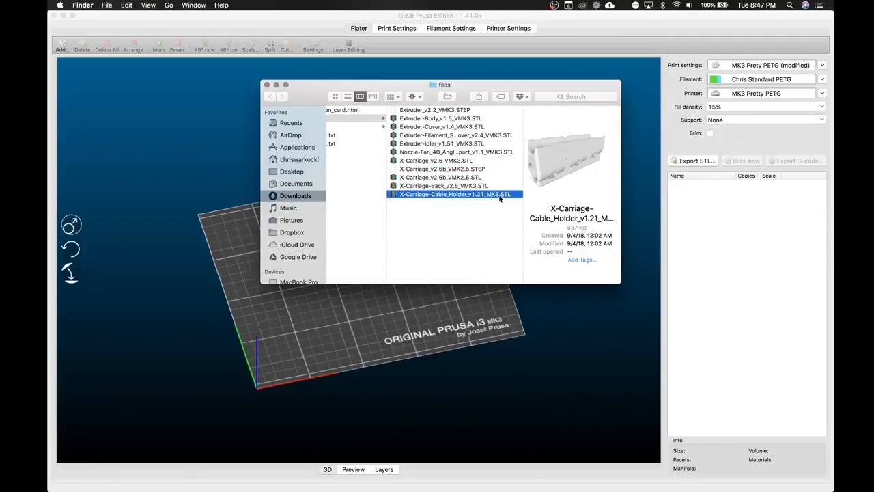
super+click(462, 162)
super+click(462, 187)
drag(435, 164, 335, 322)
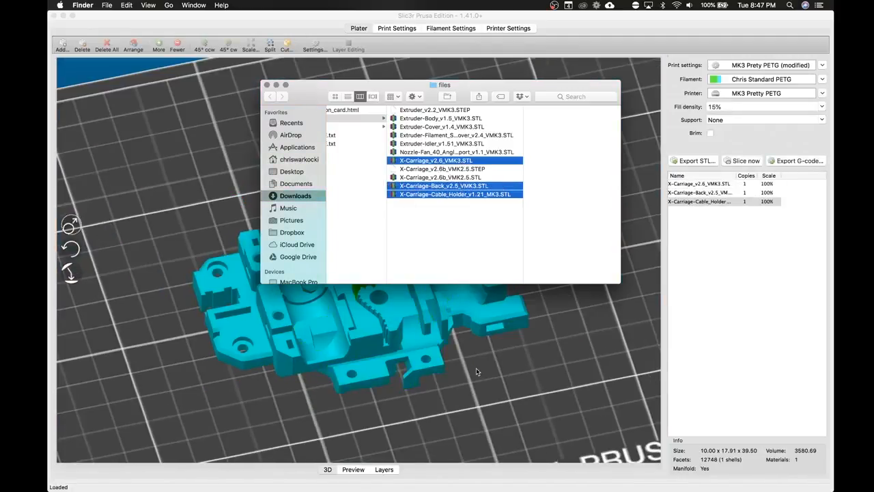
Auto-arrange the three parts on the print bed and move the X-Carriage towards the bed's left edge.
click(476, 371)
click(133, 45)
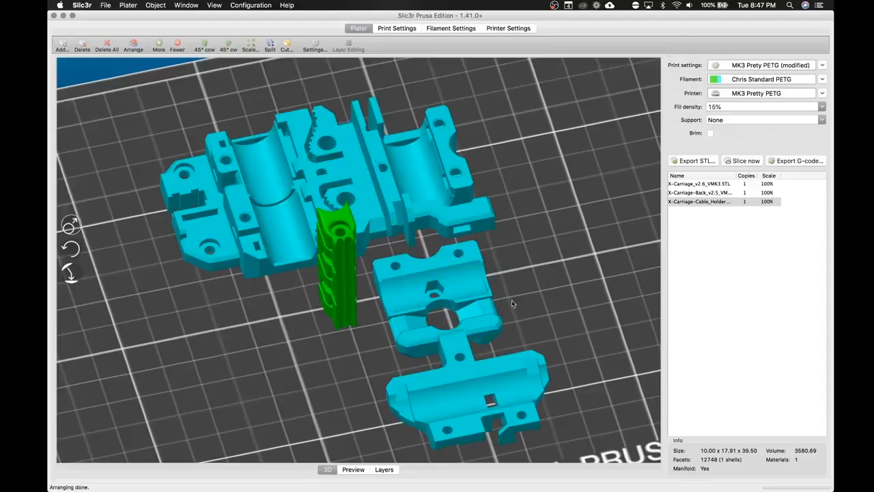
drag(543, 290, 527, 302)
scroll(526, 303, down, 7)
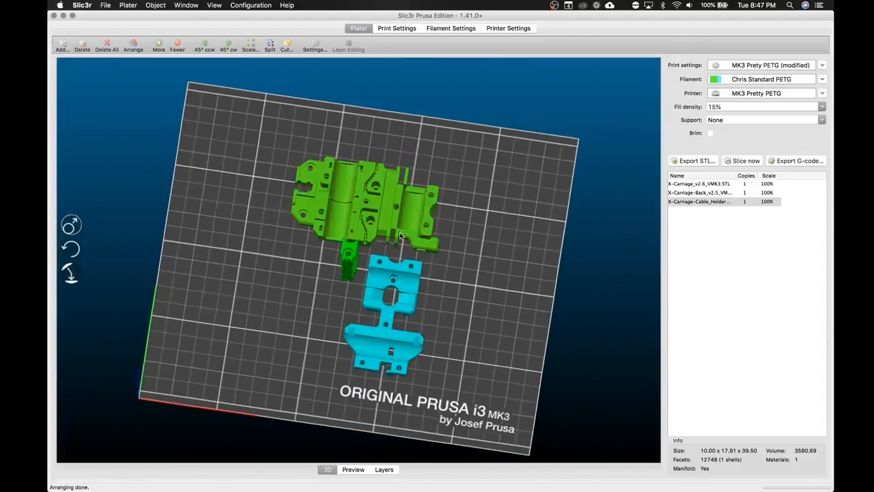
click(355, 222)
drag(354, 222, 293, 214)
Rotate the X-Carriage-Back part a quarter turn clockwise and move it to the right of the X-Carriage.
click(391, 272)
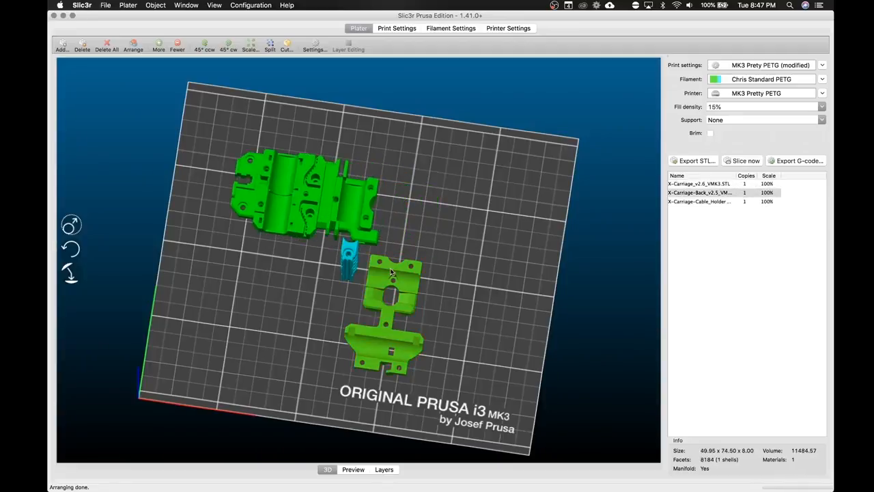
key(r)
key(r)
key(r)
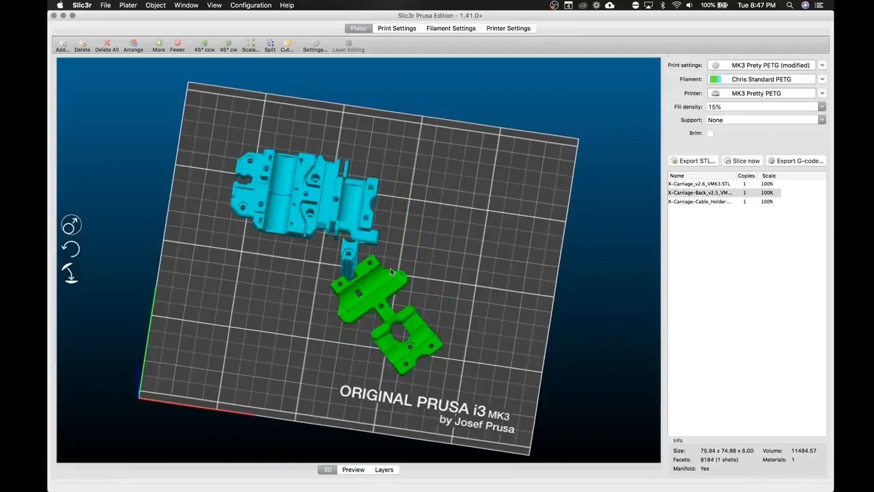
key(r)
drag(405, 309, 469, 217)
mouse_move(273, 272)
mouse_down()
mouse_move(284, 245)
mouse_move(281, 268)
mouse_up()
Align the X-Carriage-Back part with the X-Carriage and place the cable holder just in front of it.
click(412, 228)
drag(411, 229, 410, 242)
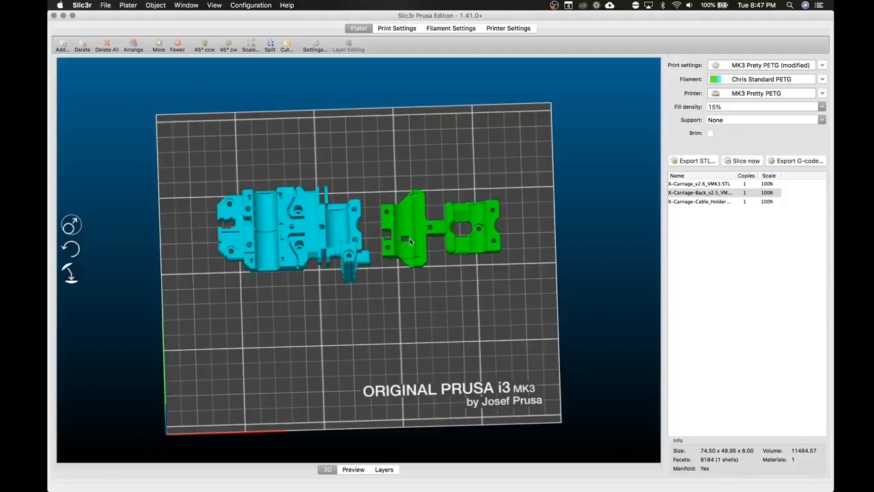
drag(343, 273, 458, 289)
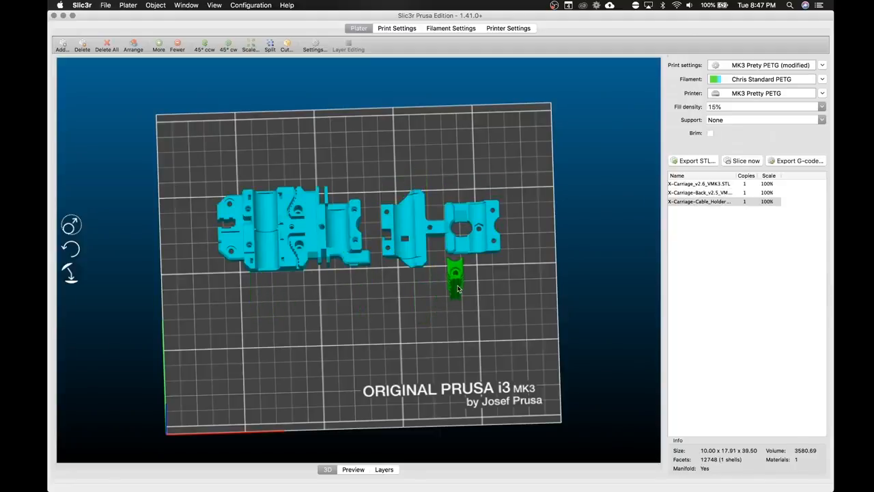
click(410, 305)
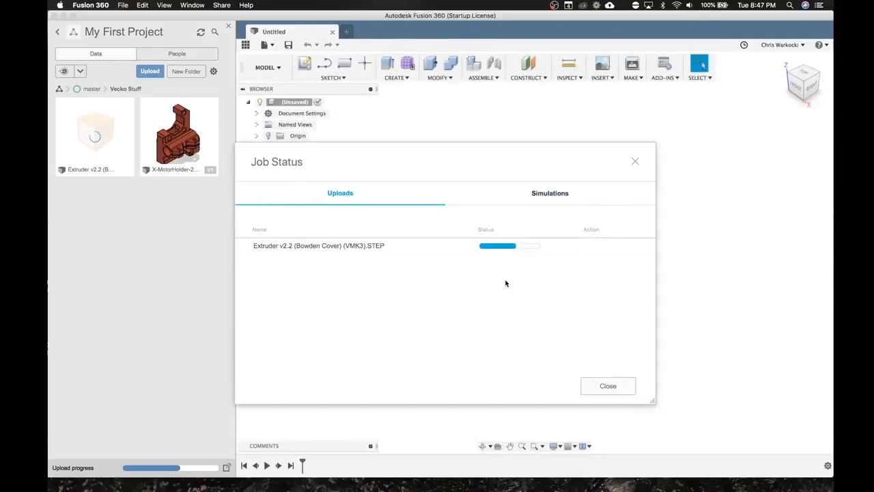
In Fusion 360, upload Extruder v2.2 (Bowden Cover) (VMK3).STEP from Downloads to the Vecko Stuff folder again and close the job status.
click(605, 387)
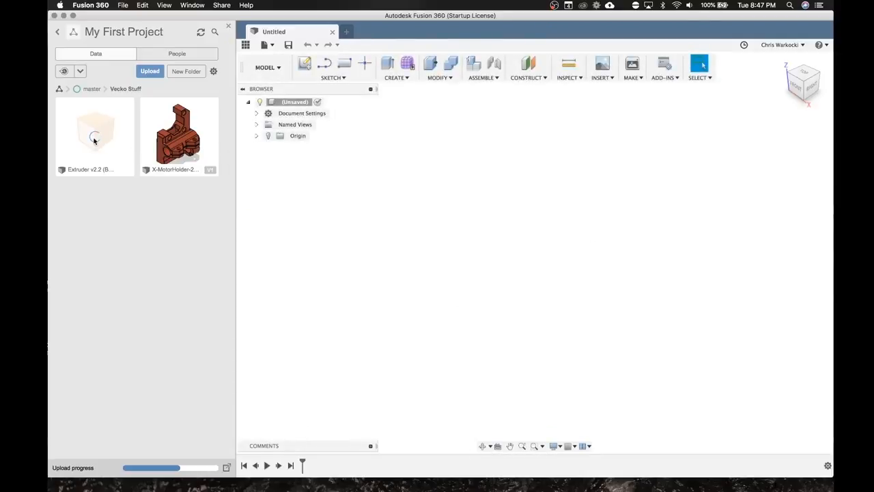
click(150, 71)
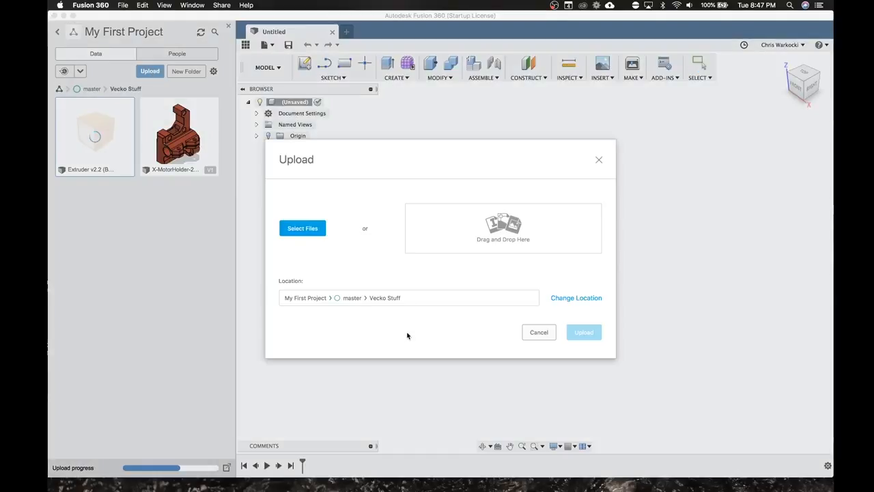
click(305, 228)
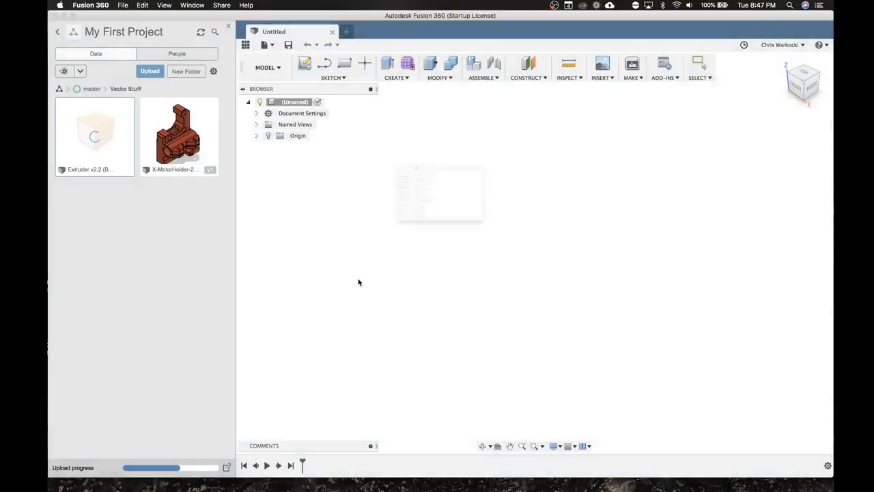
click(347, 127)
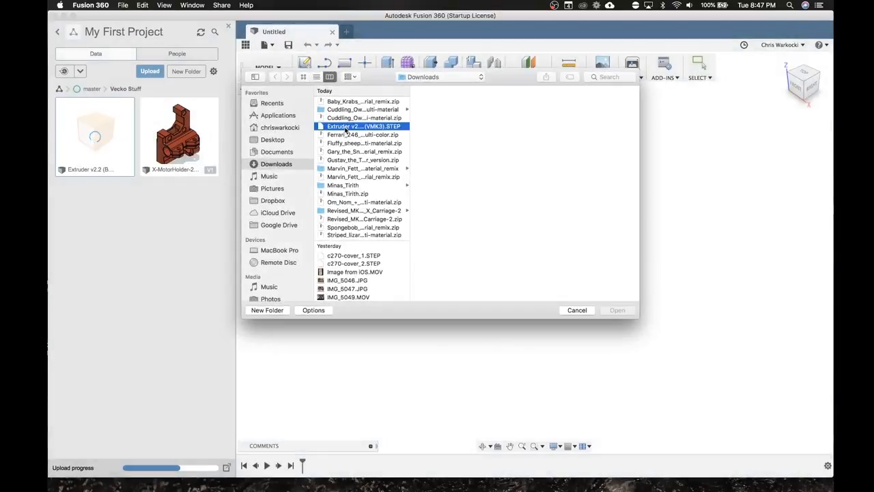
click(617, 311)
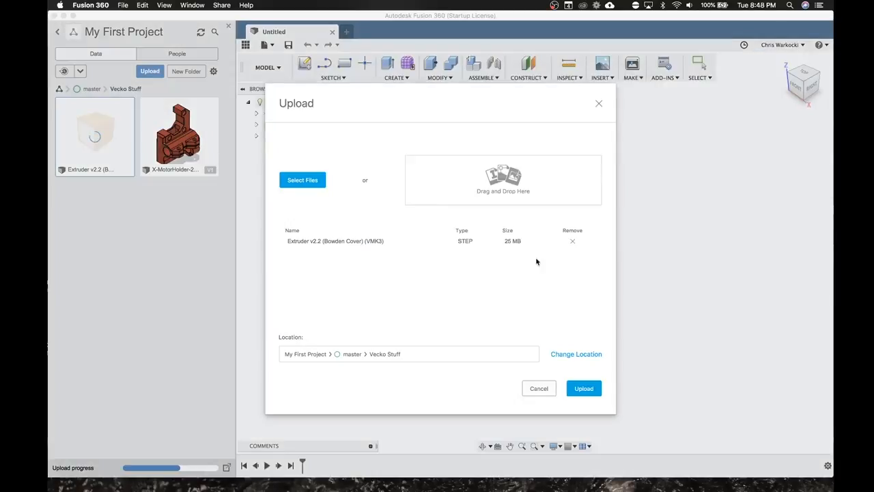
click(581, 390)
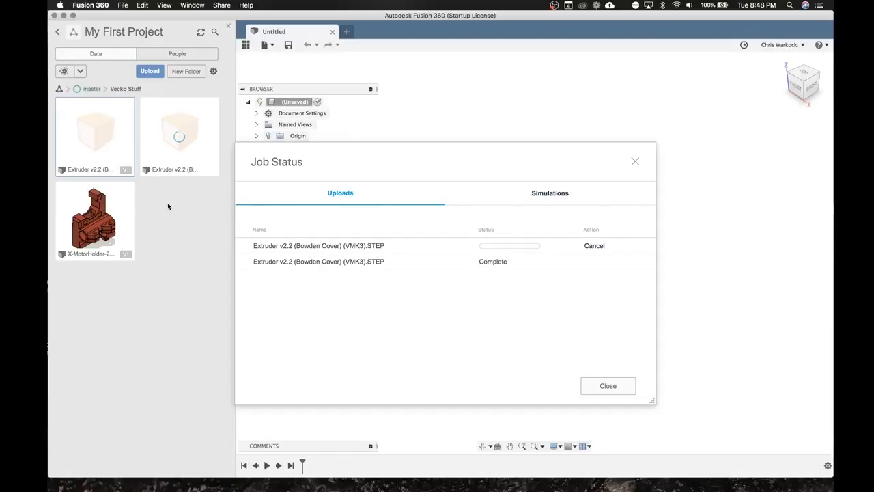
click(606, 386)
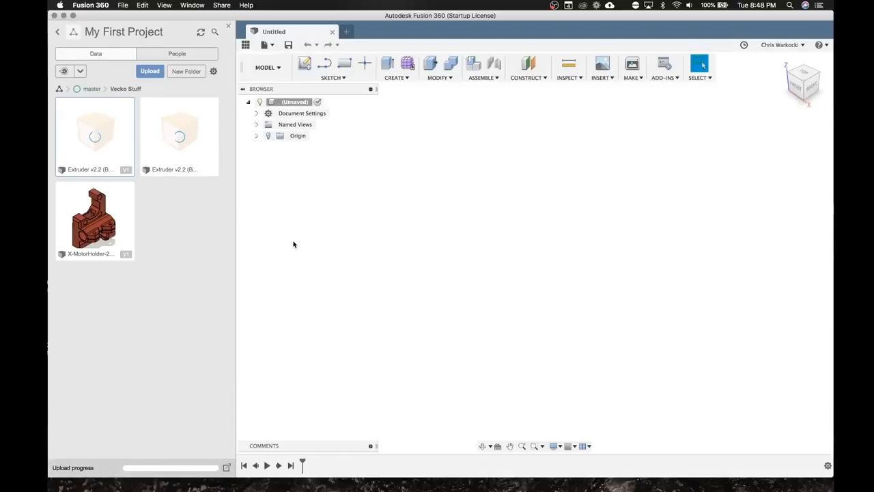
Open the uploaded Extruder v2.2 (Bowden Cover) design and orbit the assembly to view it from above.
double_click(128, 154)
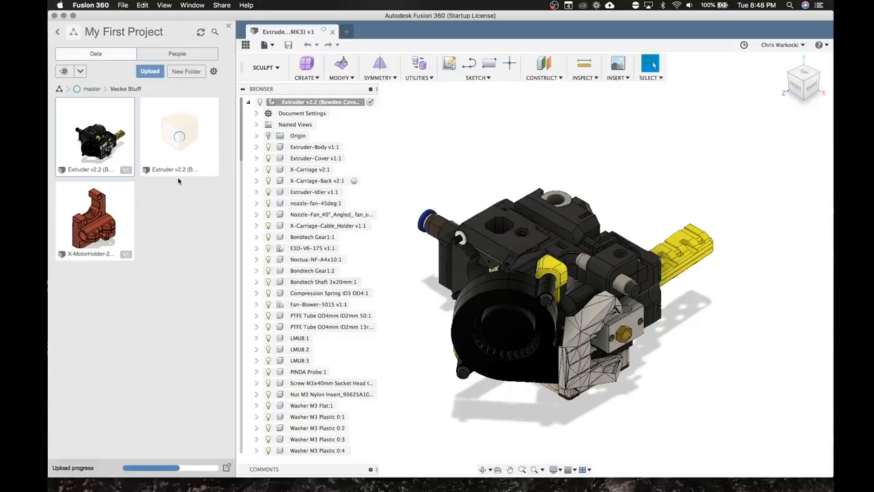
click(821, 93)
mouse_move(806, 86)
mouse_down()
mouse_move(782, 109)
mouse_move(721, 99)
mouse_move(742, 106)
mouse_move(755, 154)
mouse_move(704, 167)
mouse_move(639, 140)
mouse_move(615, 109)
mouse_move(134, 71)
mouse_move(140, 21)
mouse_move(117, 33)
mouse_move(335, 162)
mouse_move(351, 144)
mouse_move(770, 185)
mouse_up()
Find the Extruder-Filament_Sensor_Cover component at the end of the browser tree and toggle its visibility to identify it in the assembly.
scroll(355, 354, down, 15)
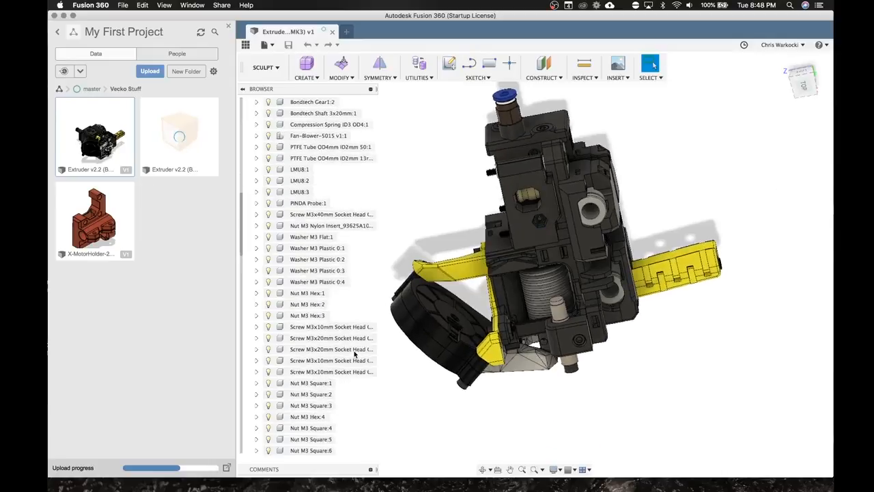
scroll(355, 353, up, 7)
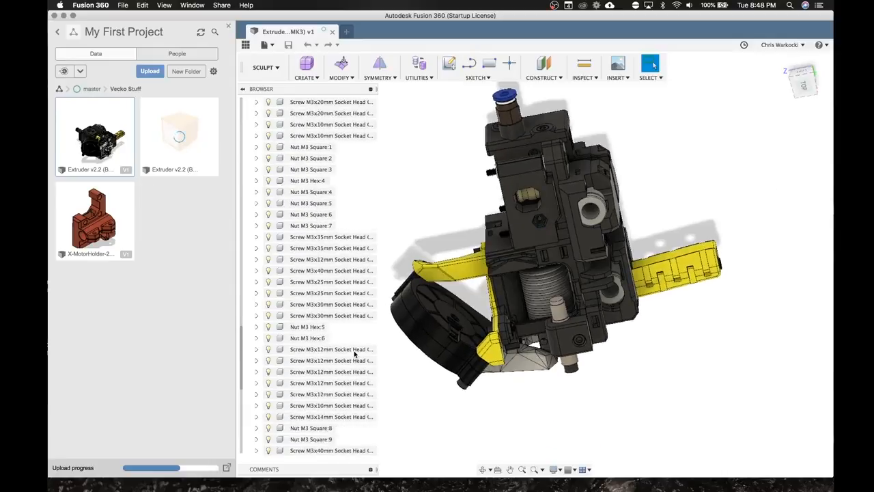
scroll(354, 354, down, 7)
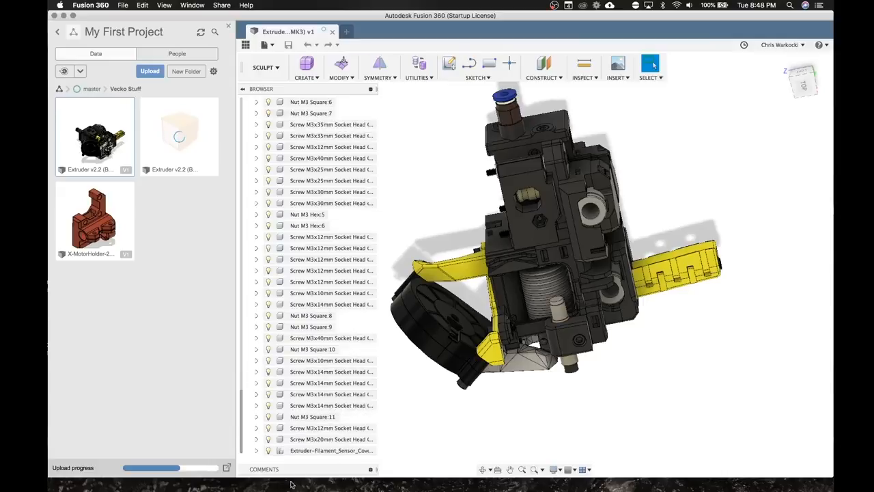
click(268, 451)
click(268, 451)
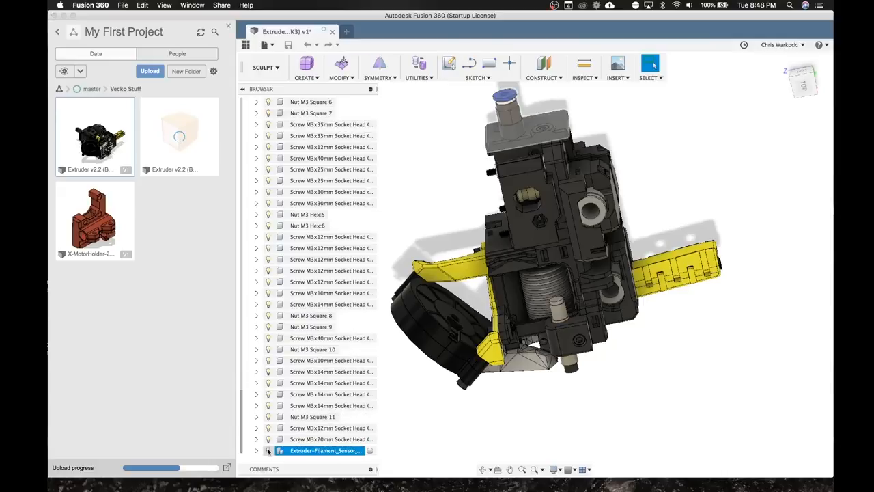
click(268, 451)
click(268, 450)
click(268, 451)
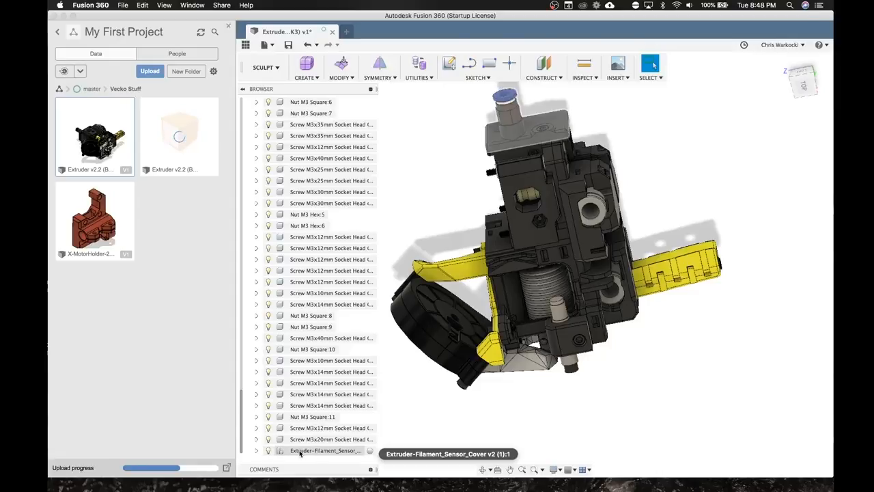
Save the whole Extruder-Filament_Sensor_Cover v2 (1) assembly to the Desktop as a binary STL with high refinement.
right_click(299, 452)
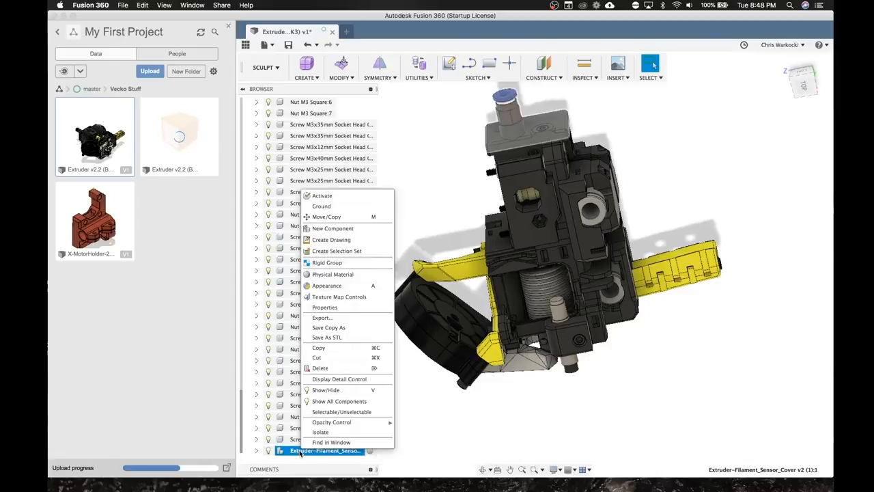
click(347, 324)
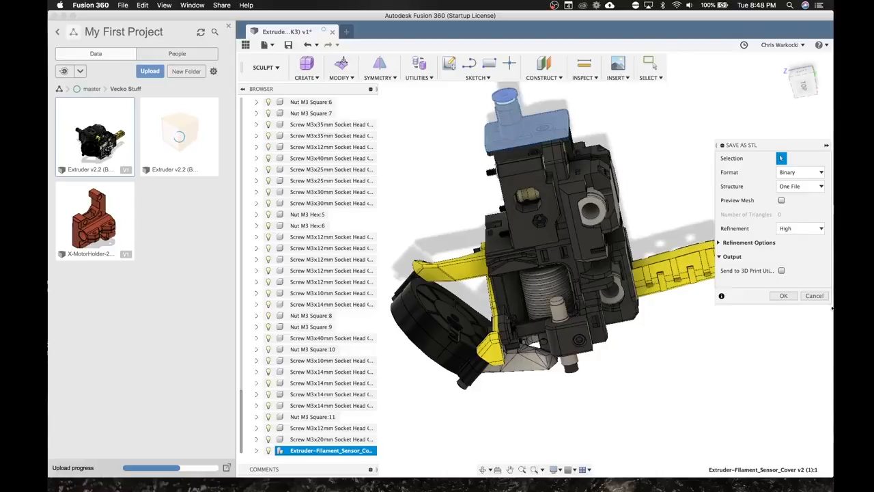
click(791, 298)
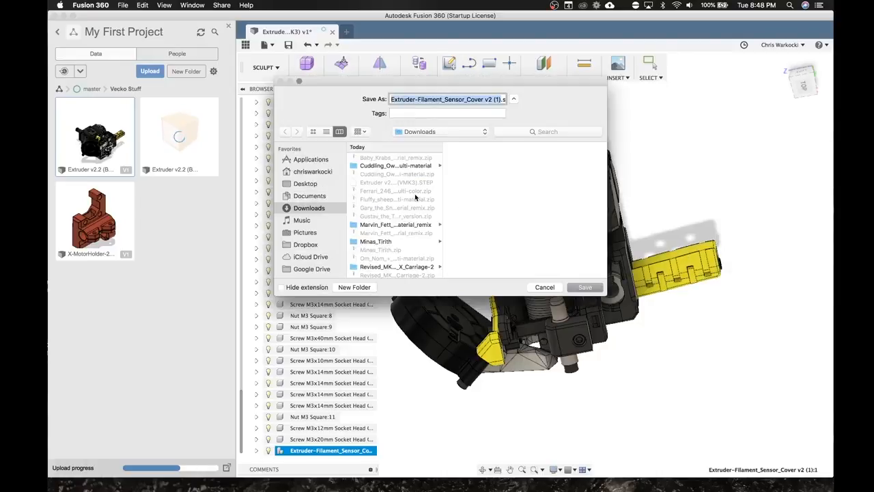
click(307, 186)
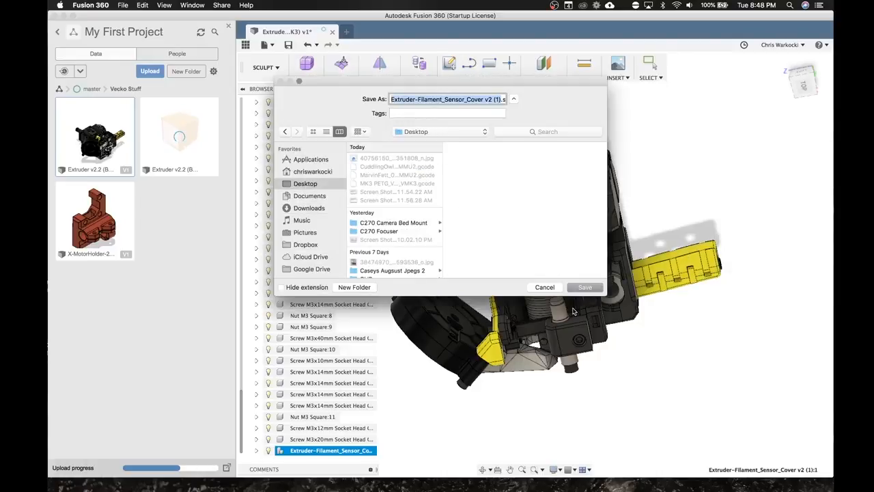
click(584, 288)
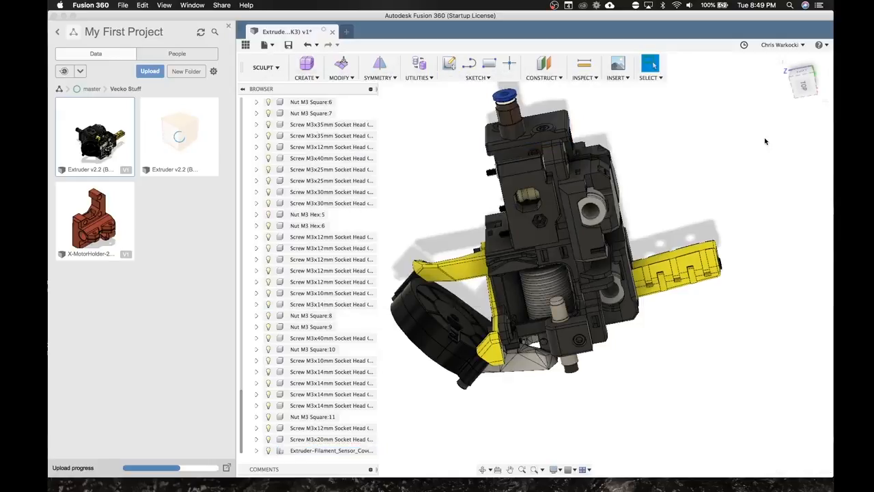
Switch to Slic3r, loading the exported Extruder-Filament_Sensor_Cover v2 (1) STL from the Desktop onto the plate in front of the X-Carriage.
click(803, 89)
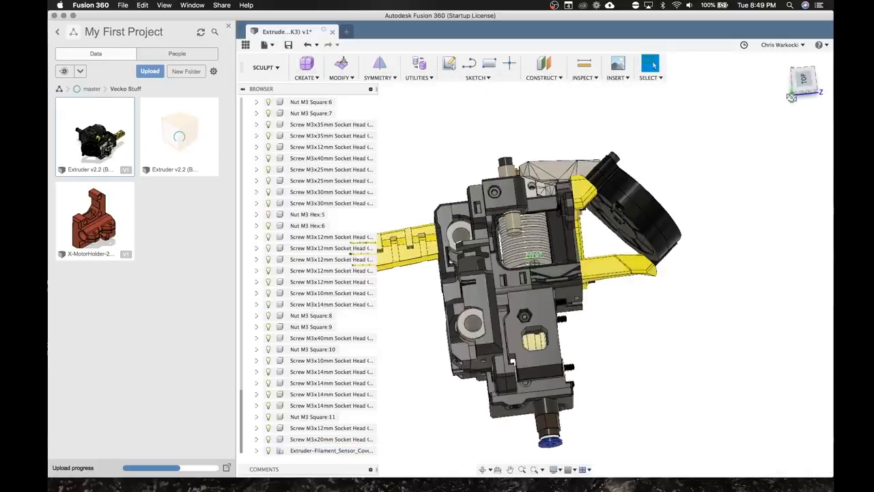
mouse_move(781, 42)
mouse_down()
mouse_move(786, 23)
mouse_move(789, 486)
mouse_move(786, 15)
mouse_move(785, 34)
mouse_move(796, 46)
mouse_move(732, 92)
mouse_move(742, 111)
mouse_move(753, 86)
mouse_move(787, 481)
mouse_move(786, 462)
mouse_move(758, 447)
mouse_move(744, 453)
mouse_move(781, 459)
mouse_up()
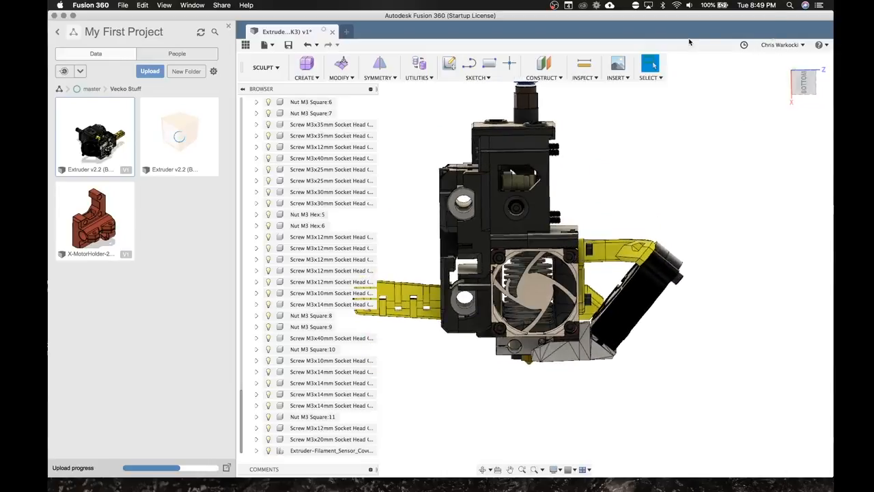
key(ctrl+Right)
drag(690, 209, 266, 406)
key(ctrl+Left)
key(ctrl+Left)
key(ctrl+Left)
drag(344, 408, 344, 395)
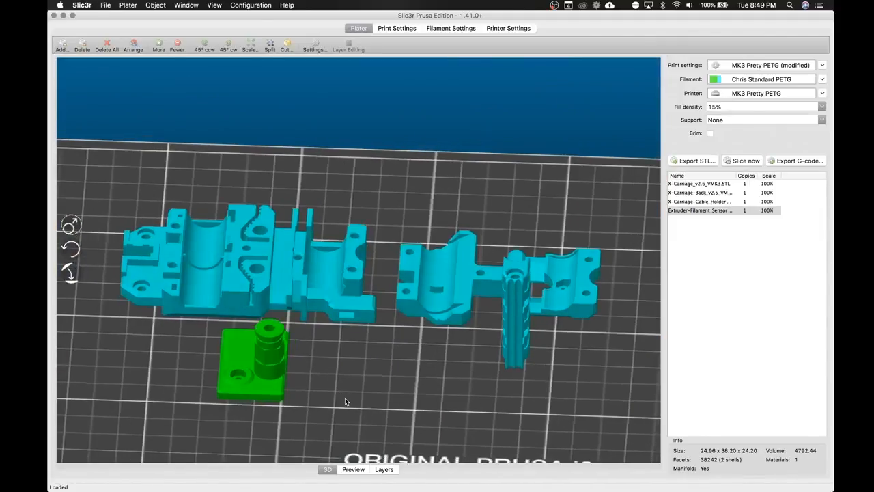
Back in Fusion 360, save only the cover part inside the sensor cover assembly to the Desktop as Extruder-Filament_Sensor_Cover.stl with high refinement.
key(ctrl+Right)
key(ctrl+Right)
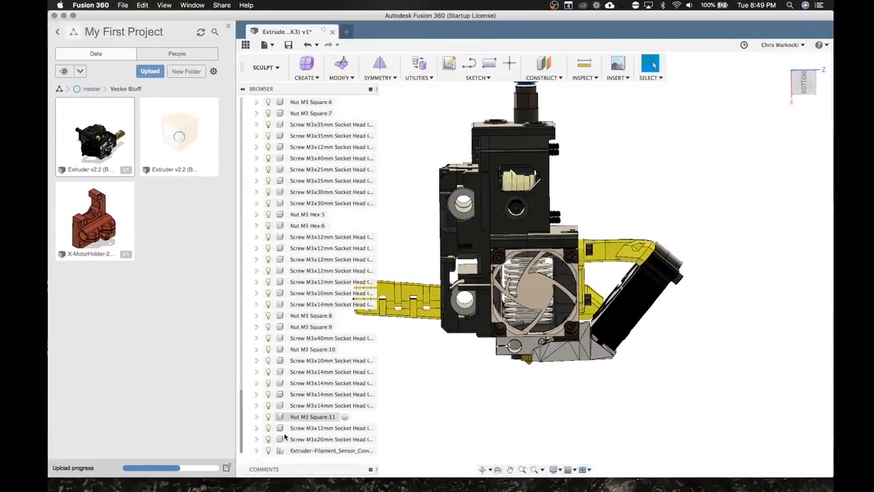
click(257, 450)
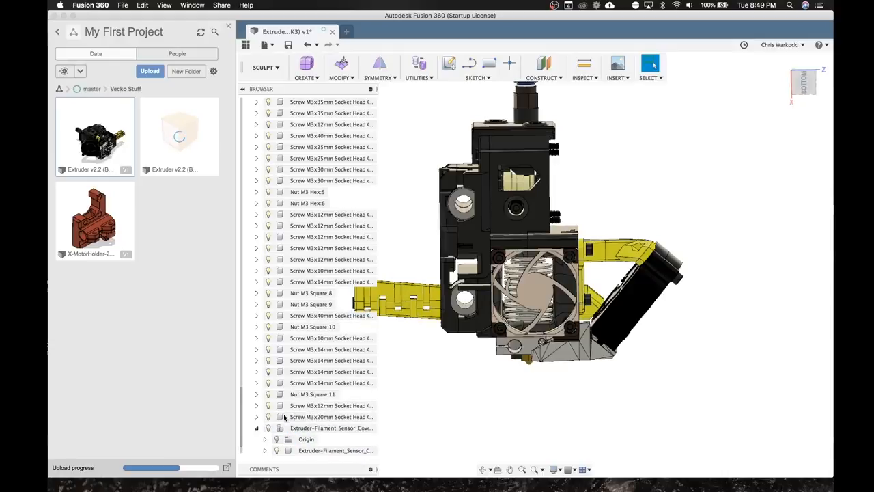
right_click(291, 439)
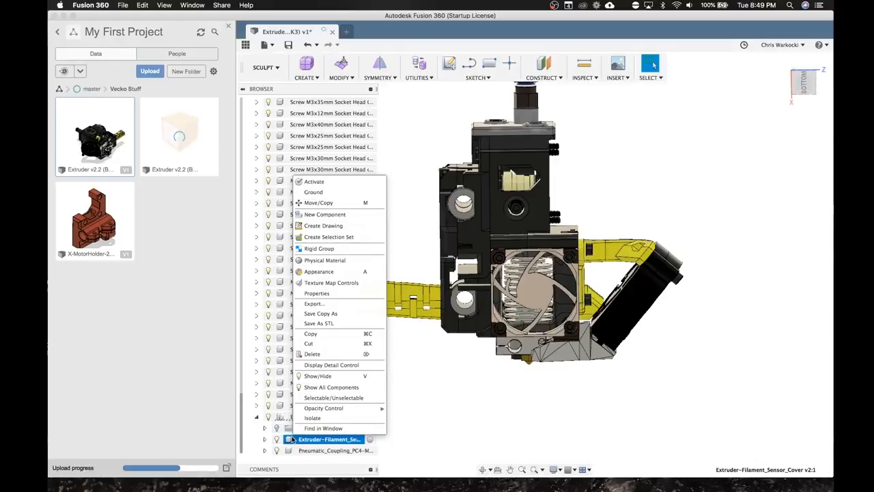
click(320, 323)
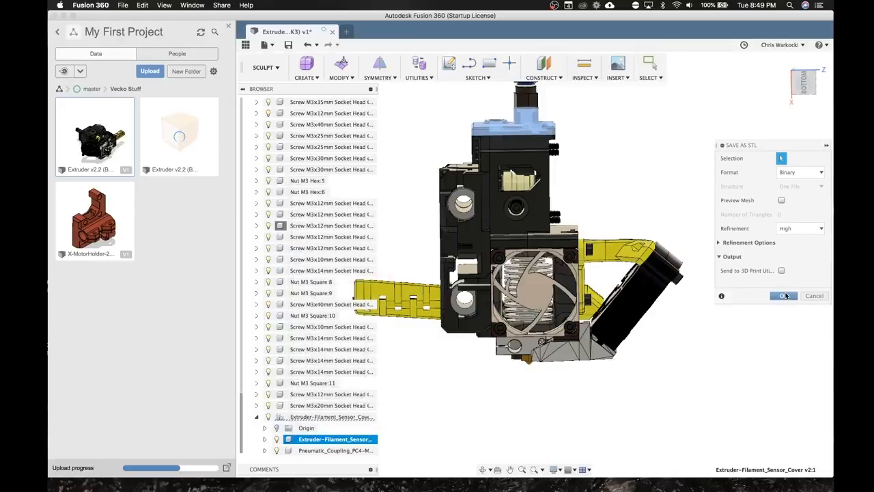
click(785, 295)
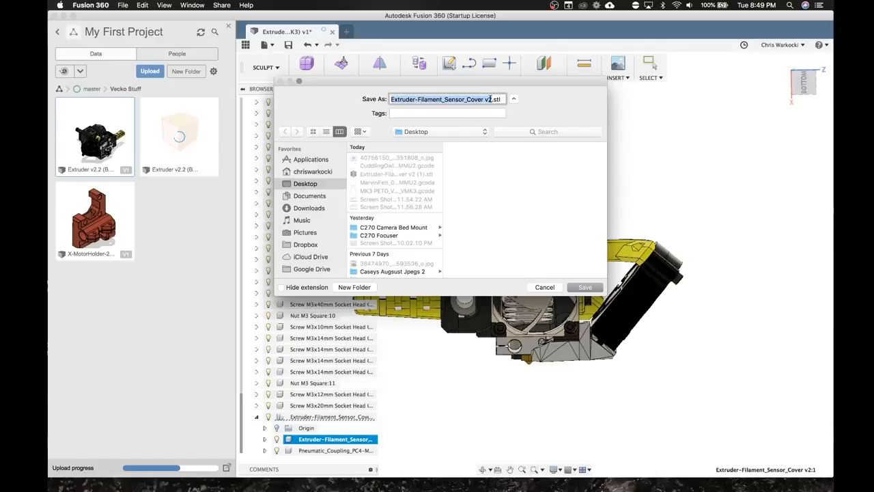
click(490, 99)
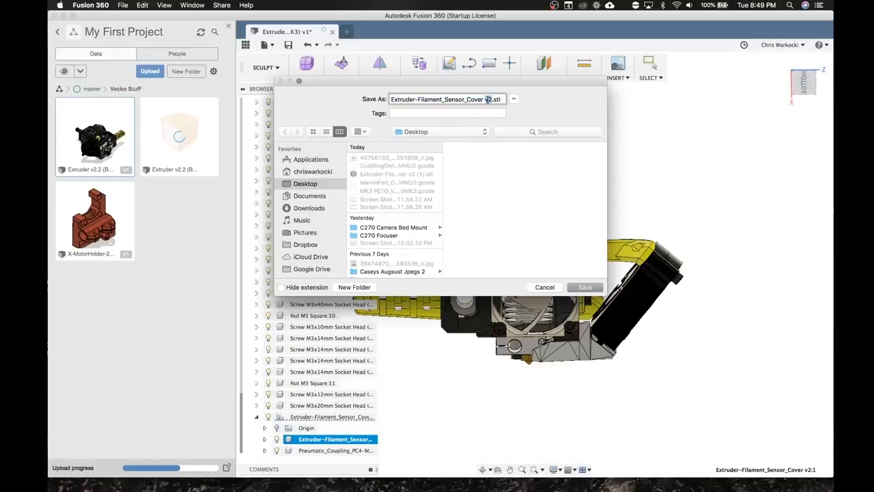
key(Return)
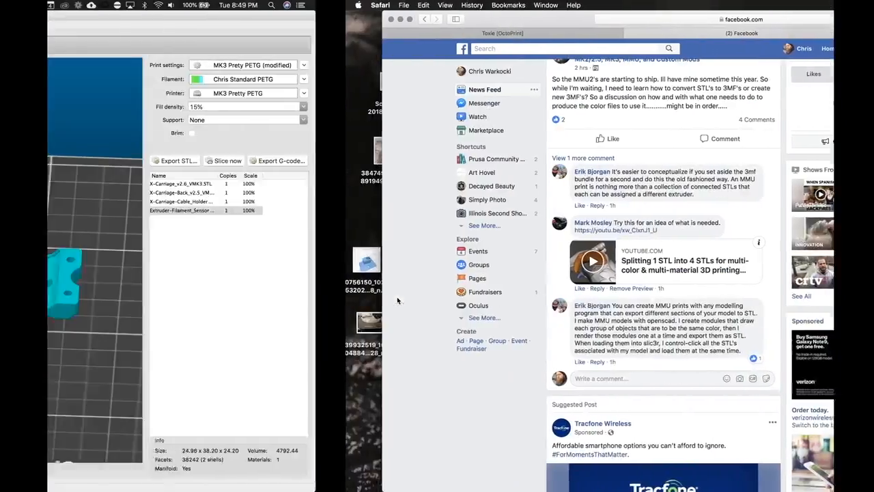
In Slic3r, replace the cover that includes the coupling with Extruder-Filament_Sensor_Cover.stl from the Desktop and place it in front of the X-Carriage.
key(Delete)
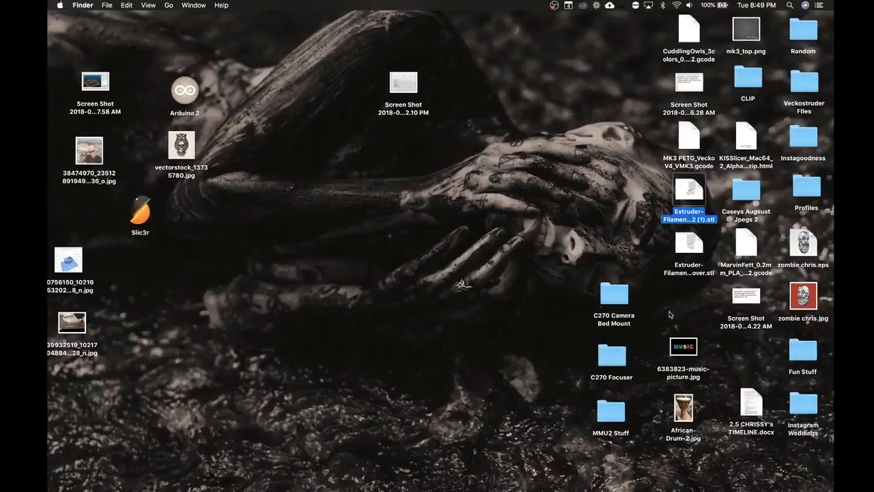
drag(700, 247, 291, 362)
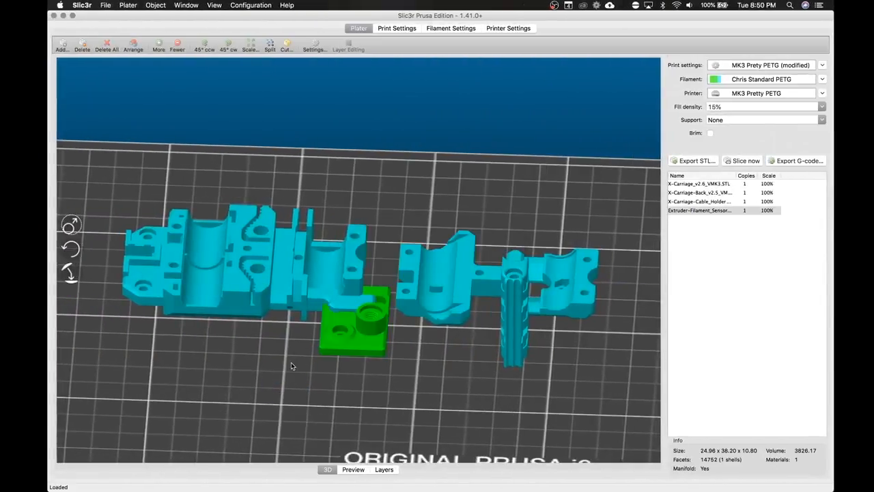
drag(375, 339, 194, 386)
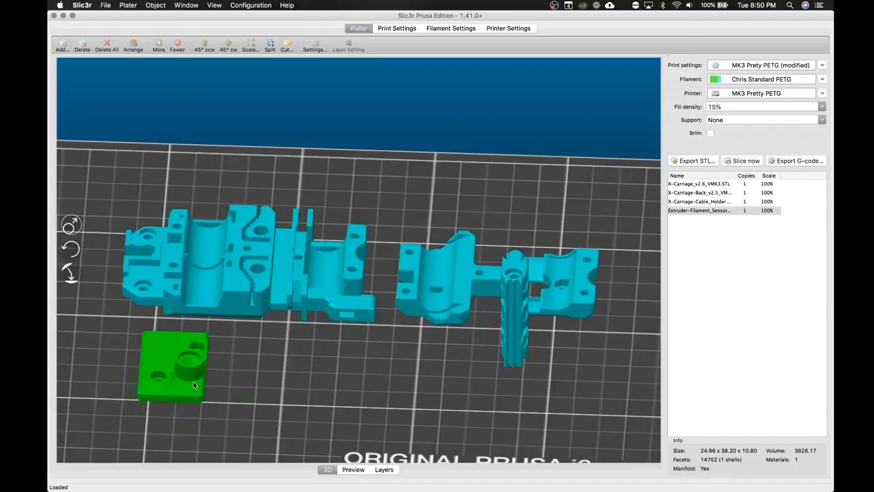
Add a second copy of the filament sensor cover and place it beside the first one, checking from above.
key(1)
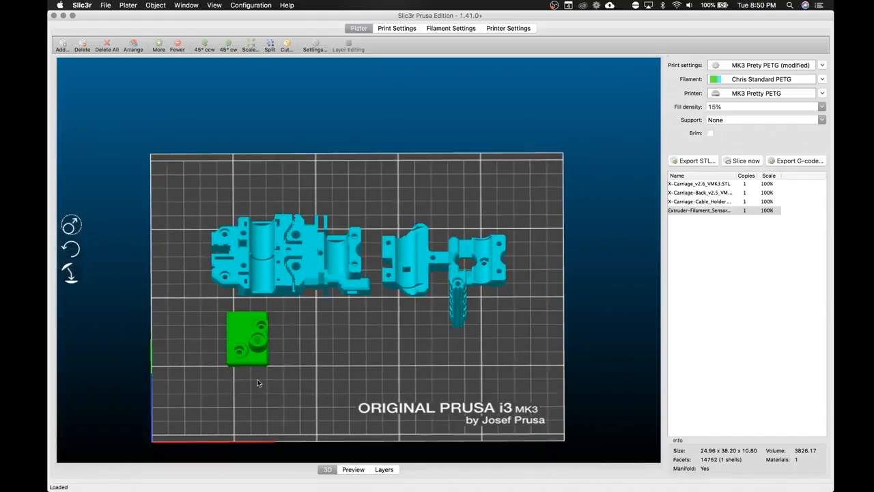
click(157, 47)
drag(277, 320, 309, 335)
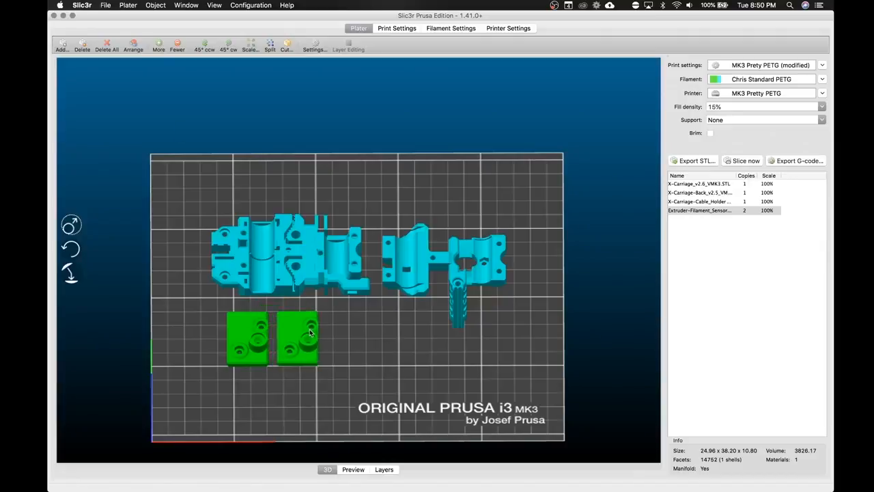
Add a layer height override of 0.15 mm to the Extruder-Filament_Sensor_Cover.stl object settings.
double_click(300, 332)
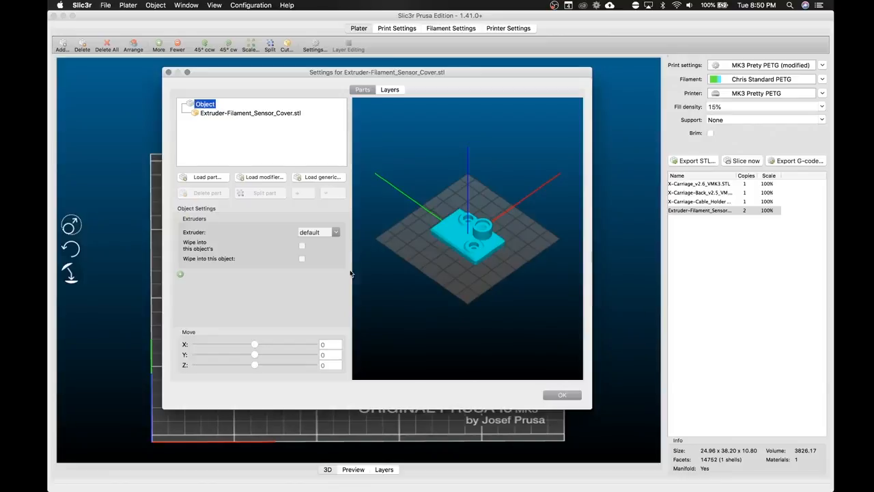
click(181, 275)
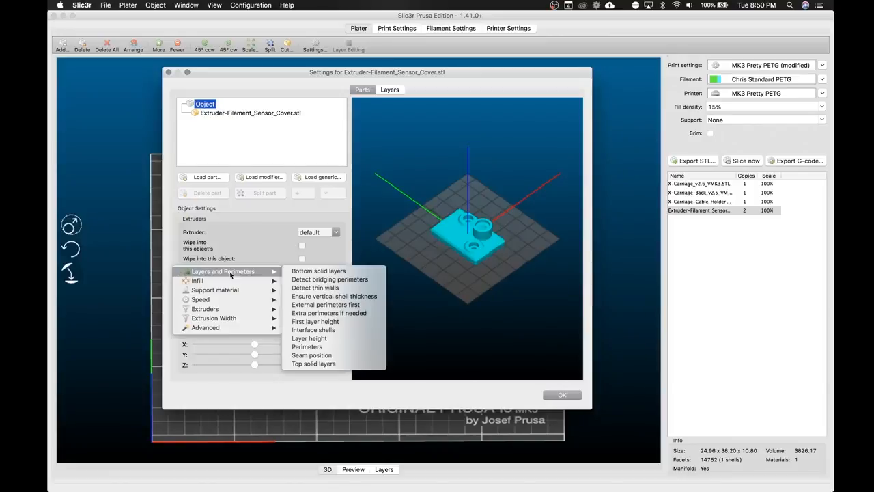
mouse_move(253, 280)
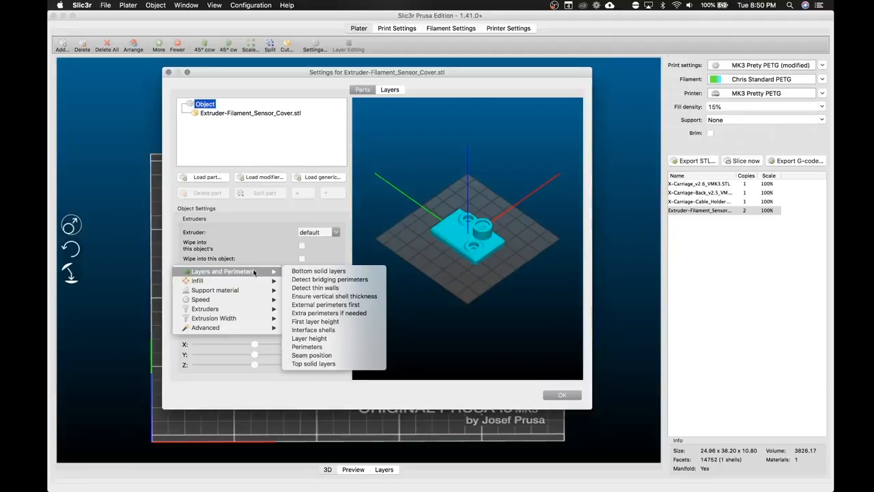
click(322, 338)
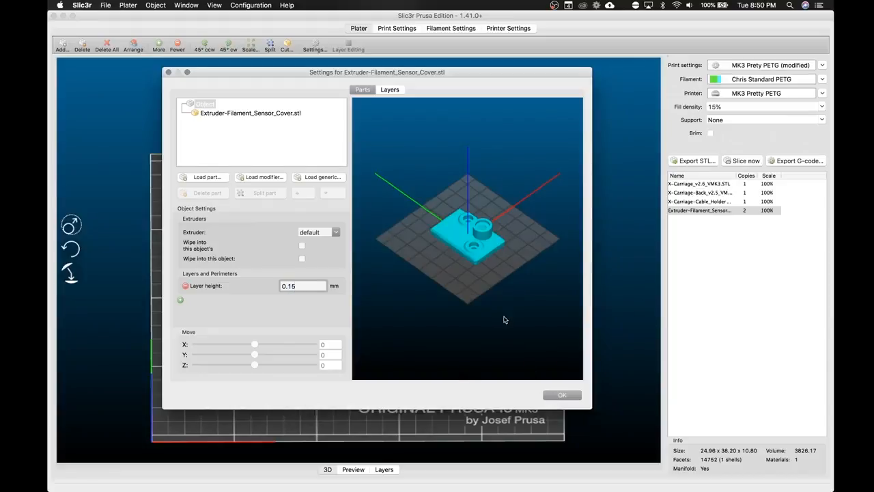
click(561, 395)
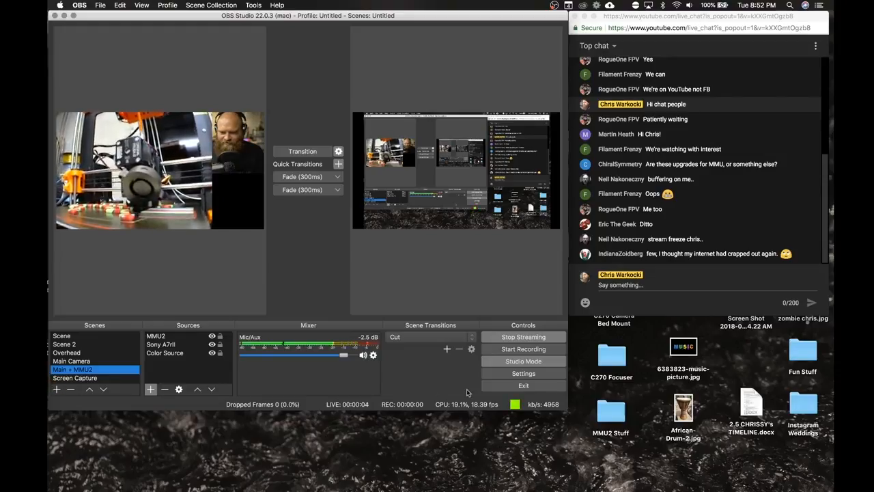
Post the message "is it alive" in the YouTube live chat.
click(601, 285)
text(is it alive)
key(Return)
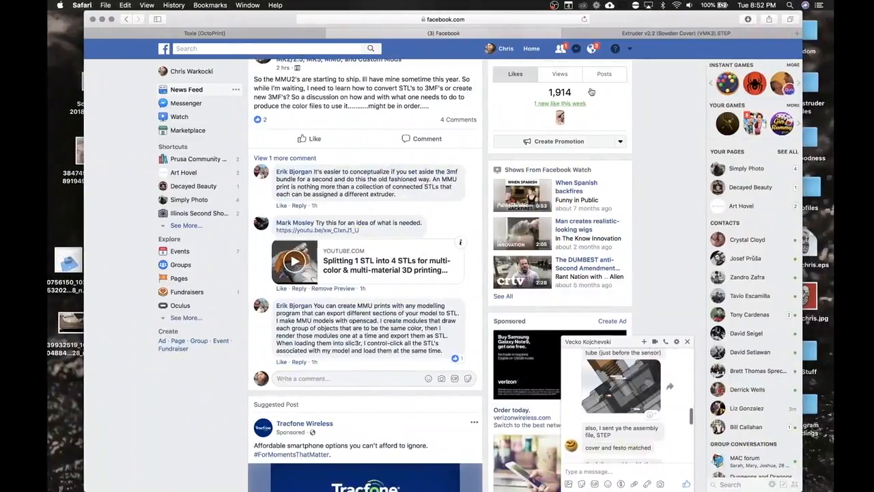
In Safari, load the MK3 OctoPrint page in place of the Dropbox STEP file page and open the Printer Upgrades folder.
click(591, 48)
click(591, 48)
click(603, 33)
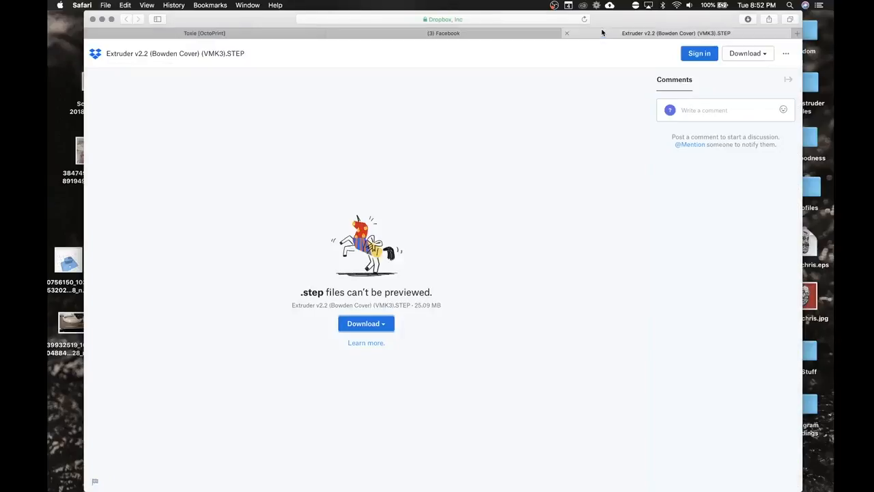
click(498, 20)
text(mk3)
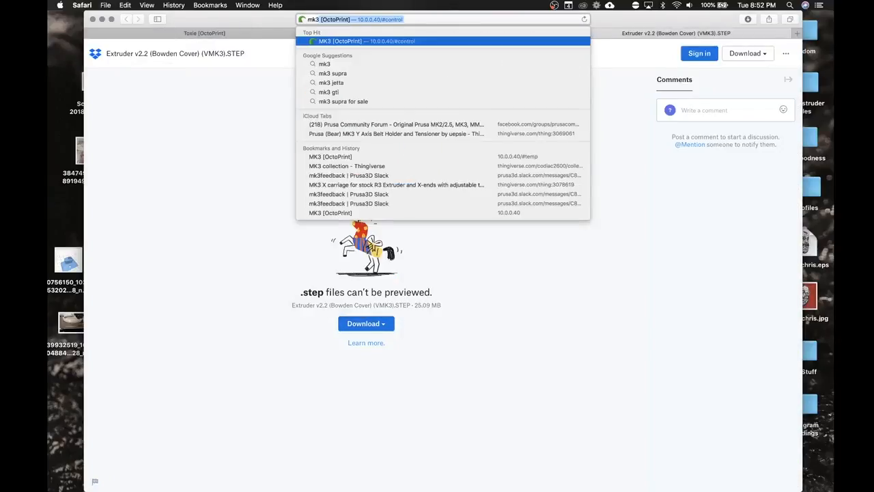
key(Return)
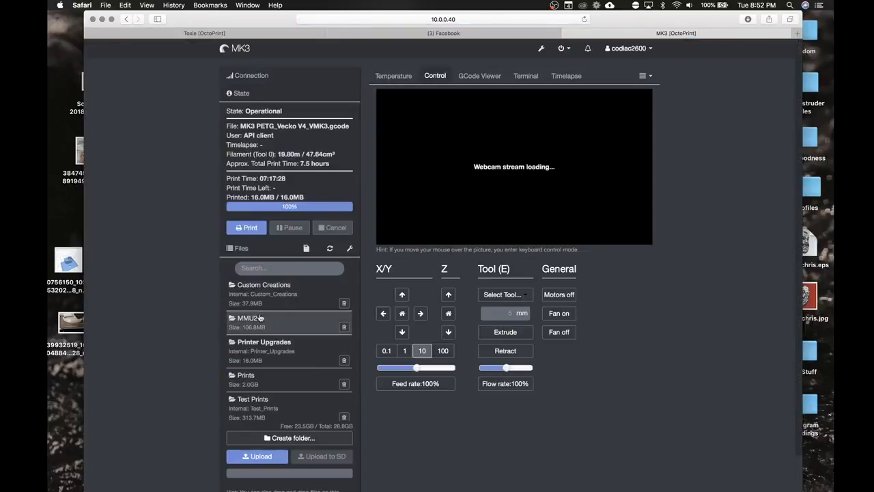
click(259, 347)
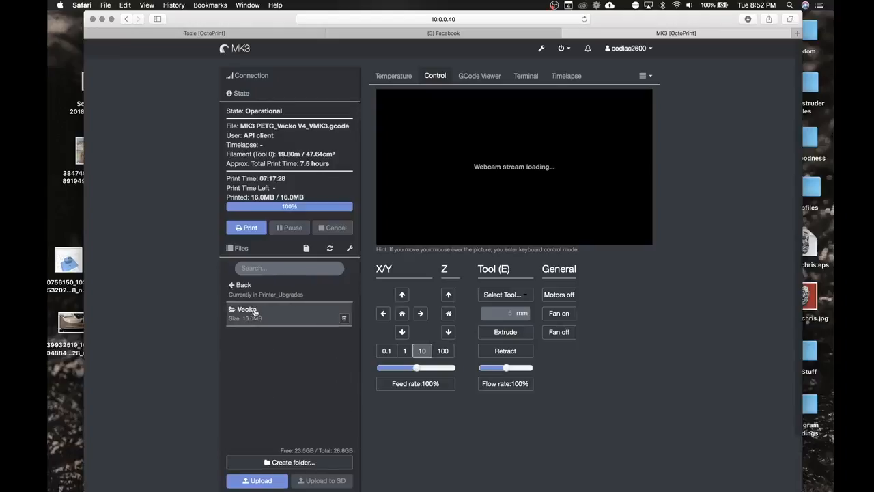
Upload the MK3 PETG_X-Carriage_v2.6_VMK3.gcode file from the desktop into the Vecko folder and start printing it.
click(262, 313)
key(ctrl+Right)
key(ctrl+Right)
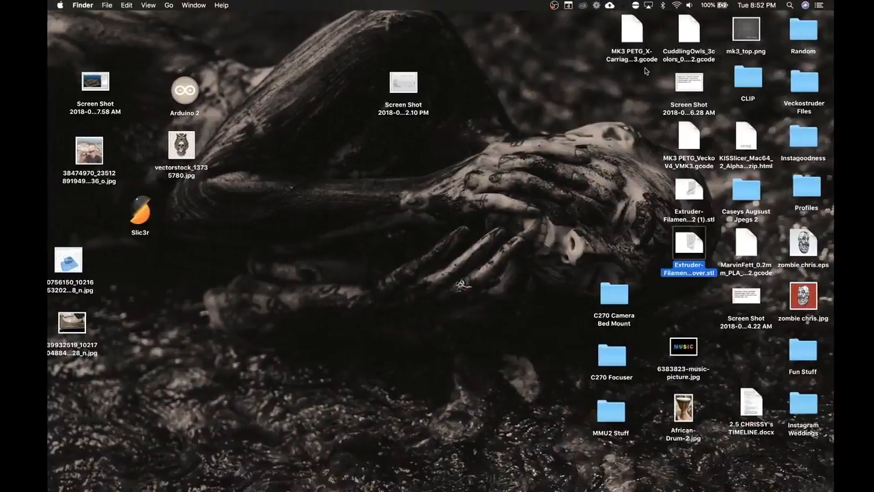
drag(632, 31, 307, 371)
key(ctrl+Left)
key(ctrl+Left)
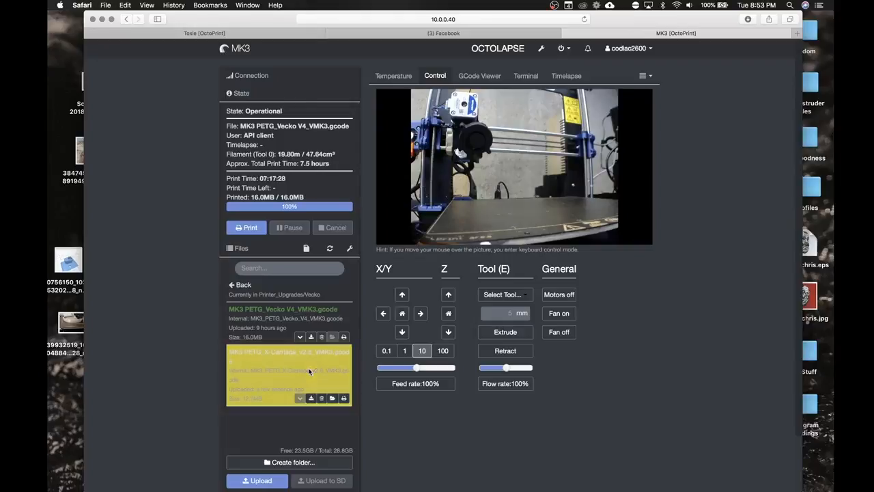
click(344, 398)
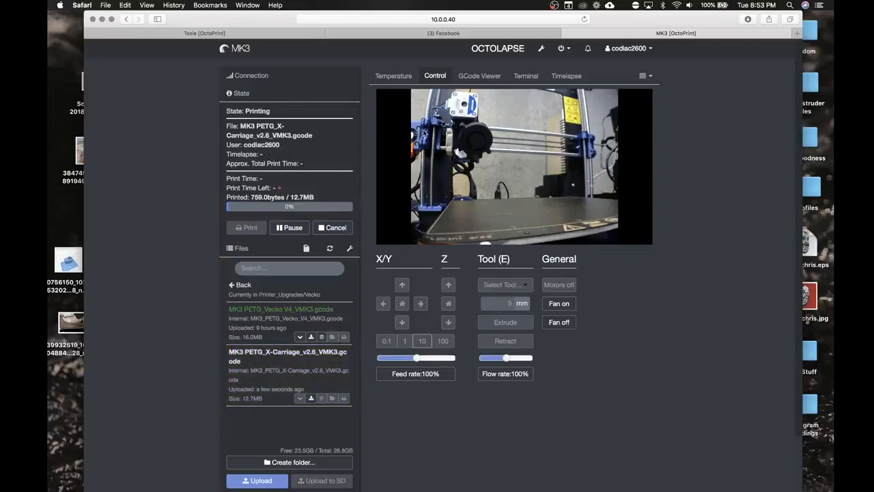
Close the MK3 OctoPrint page, the Facebook page and the Toxie settings dialog, and quit Safari.
click(568, 33)
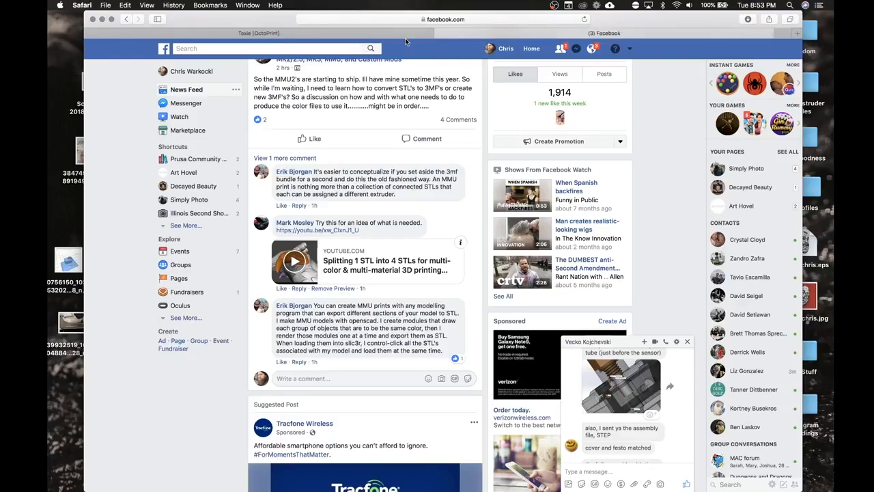
click(449, 33)
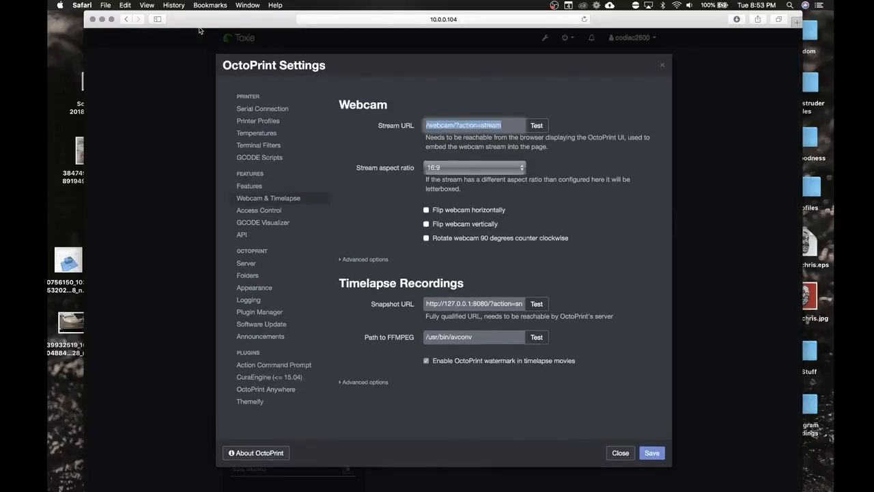
click(658, 458)
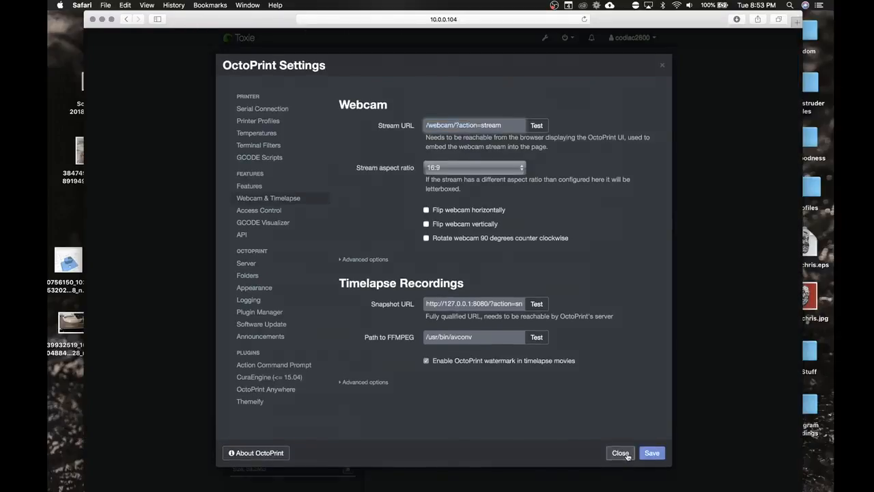
click(82, 5)
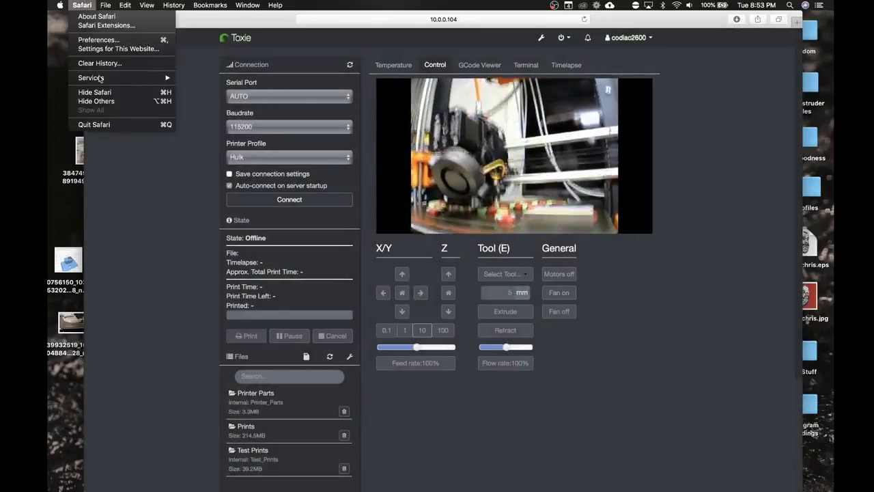
click(105, 125)
Switch to OBS Studio on Desktop 2 and change the live scene to Main Camera.
key(ctrl+Up)
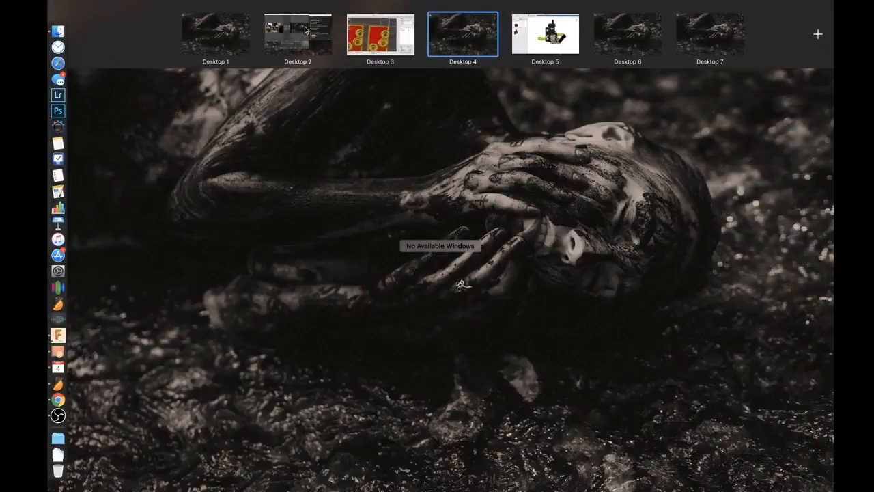
click(308, 30)
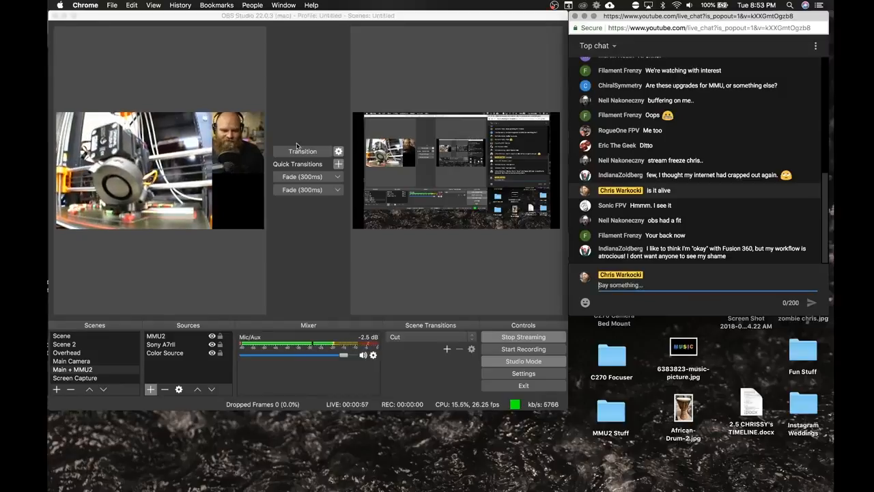
click(99, 312)
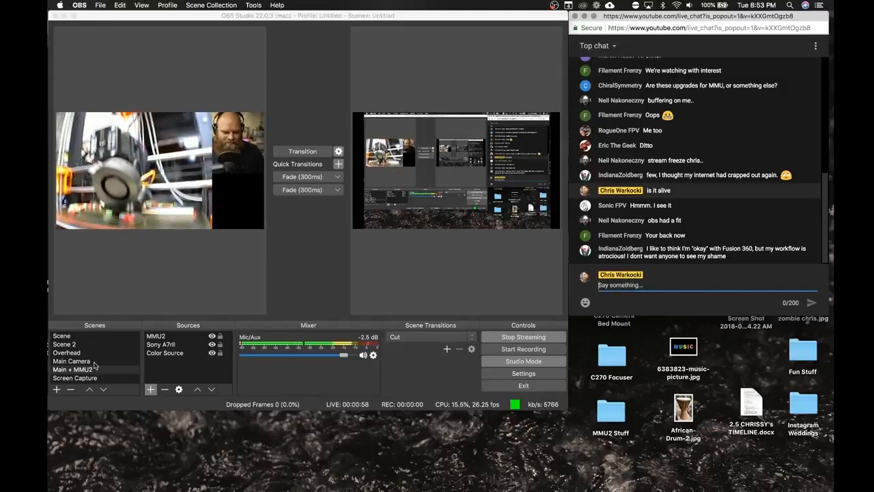
click(71, 360)
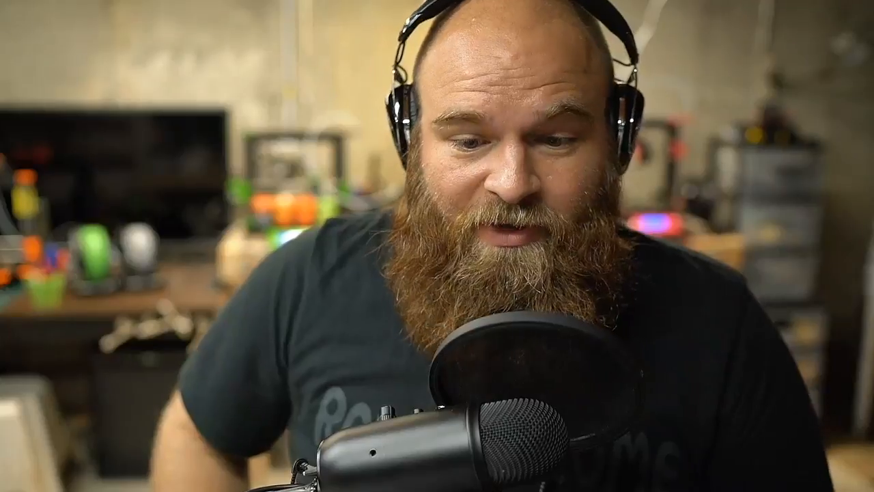
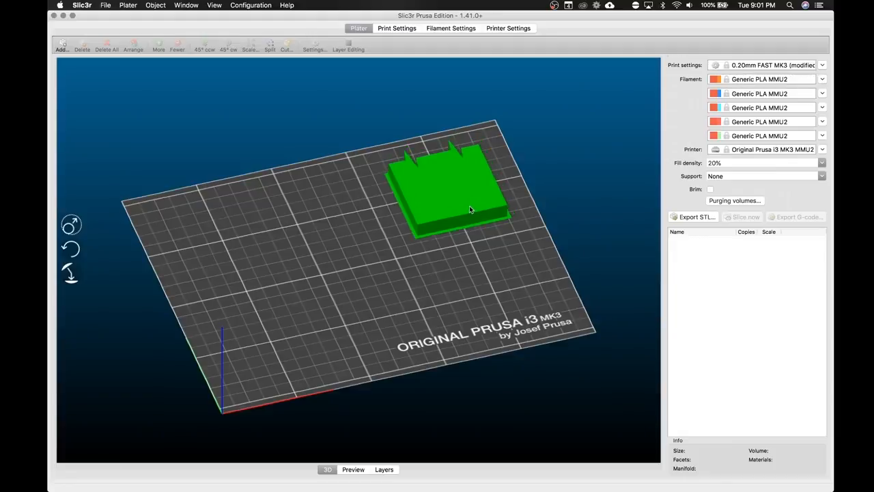
Select the Generic PLA MMU2 preset in the filament settings and assign it as the first filament on the plater.
drag(524, 287, 525, 293)
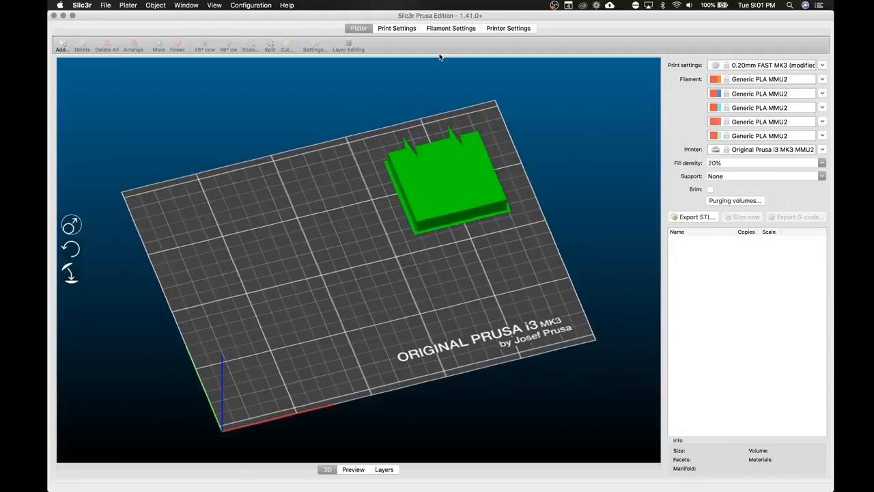
click(445, 29)
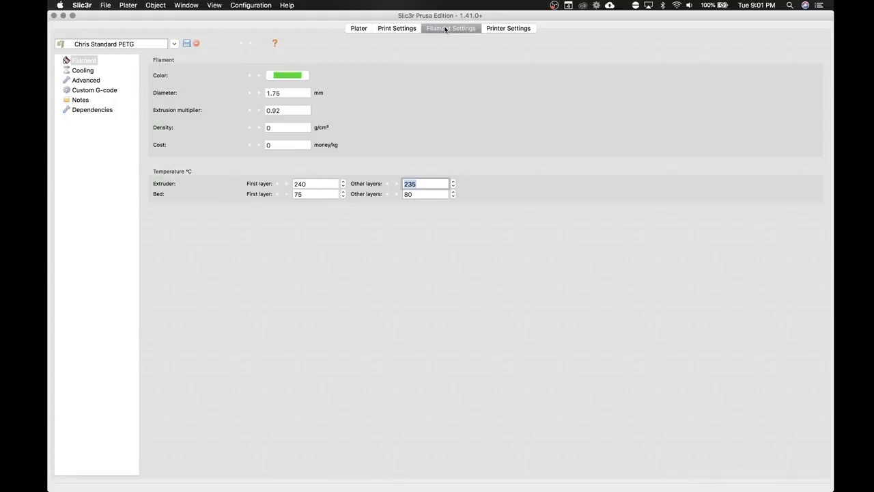
click(174, 44)
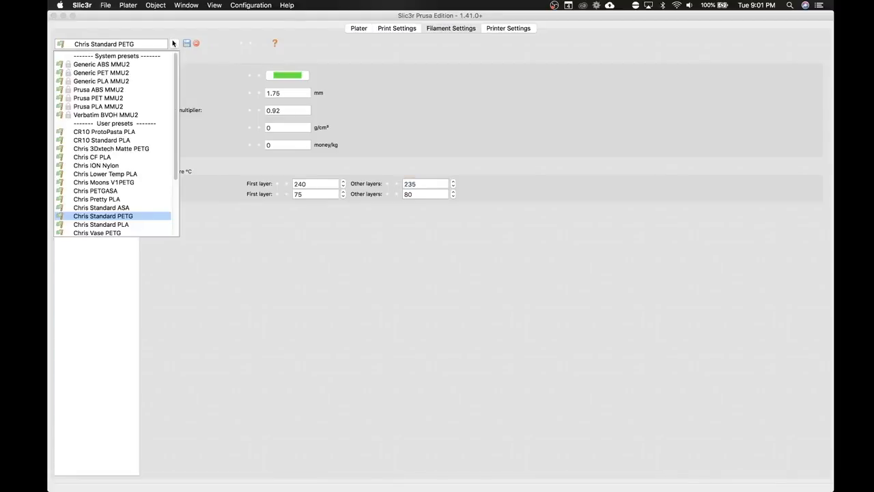
click(130, 82)
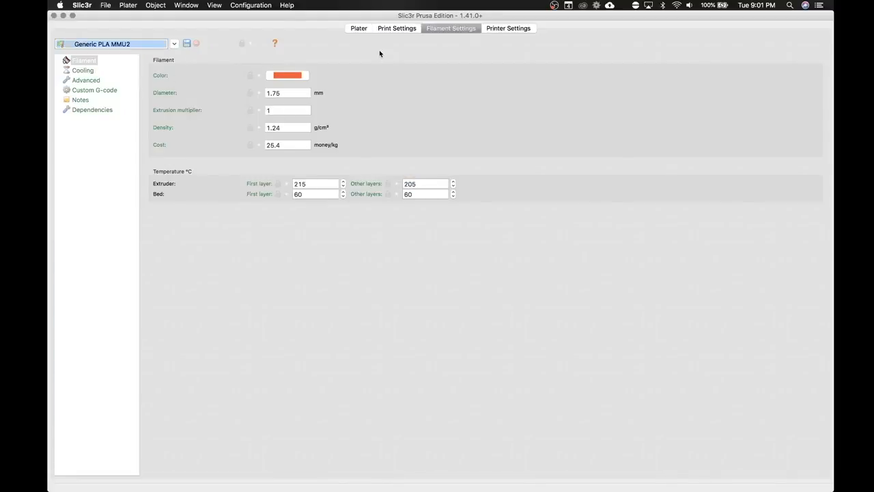
click(358, 29)
click(774, 79)
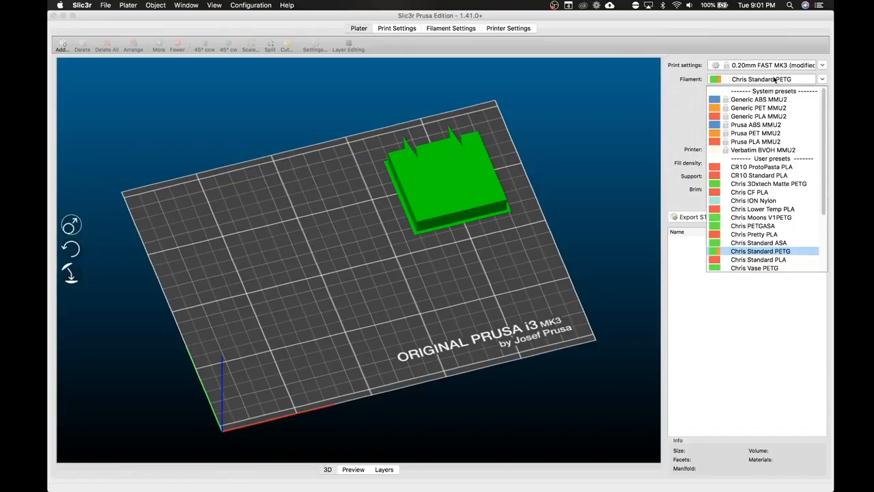
click(765, 117)
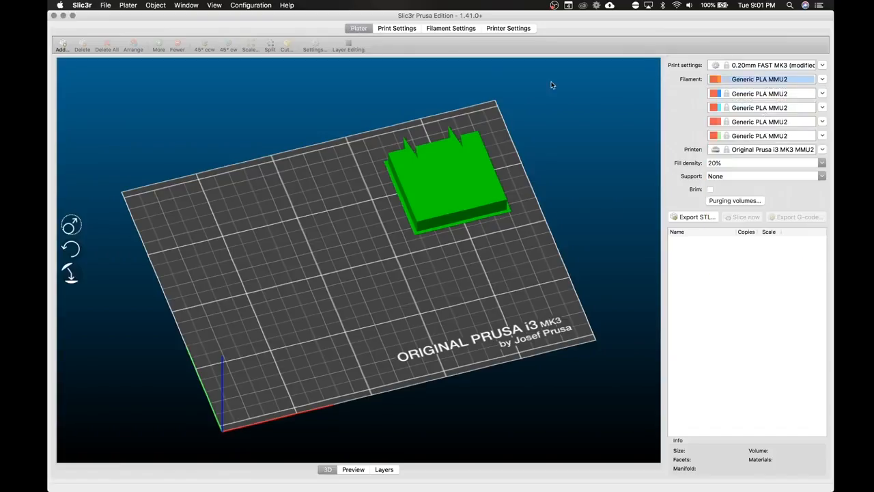
click(444, 29)
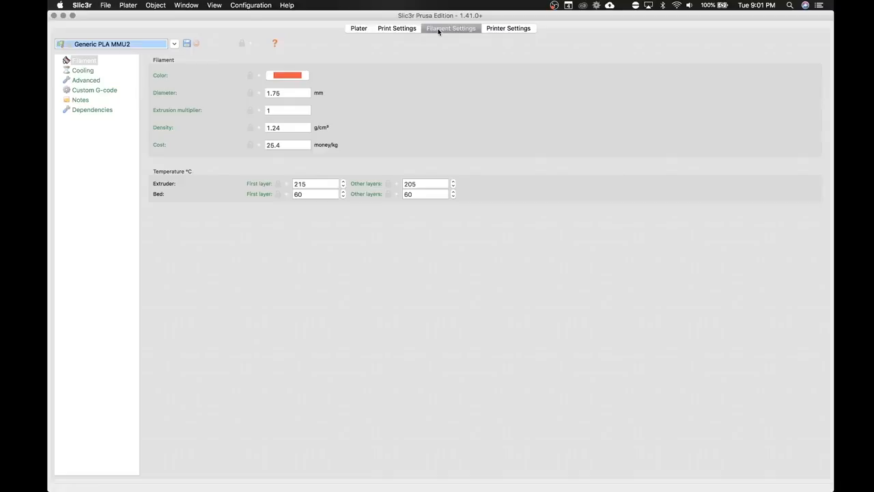
click(368, 31)
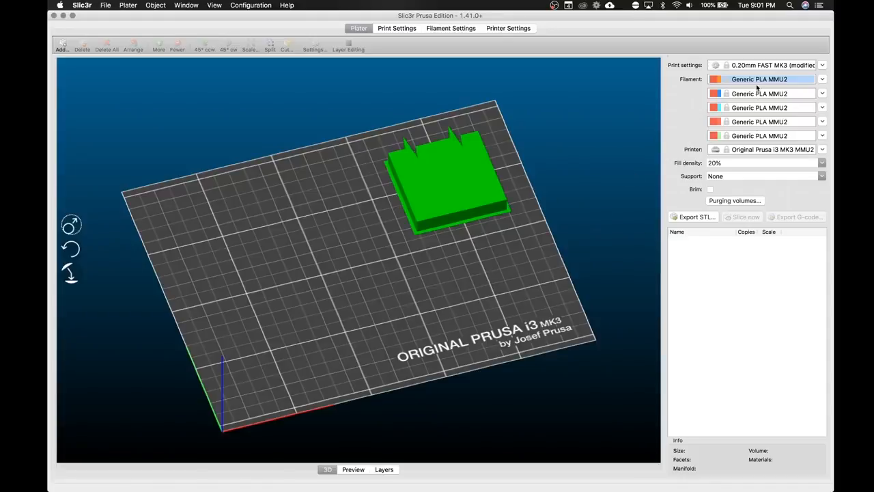
click(441, 29)
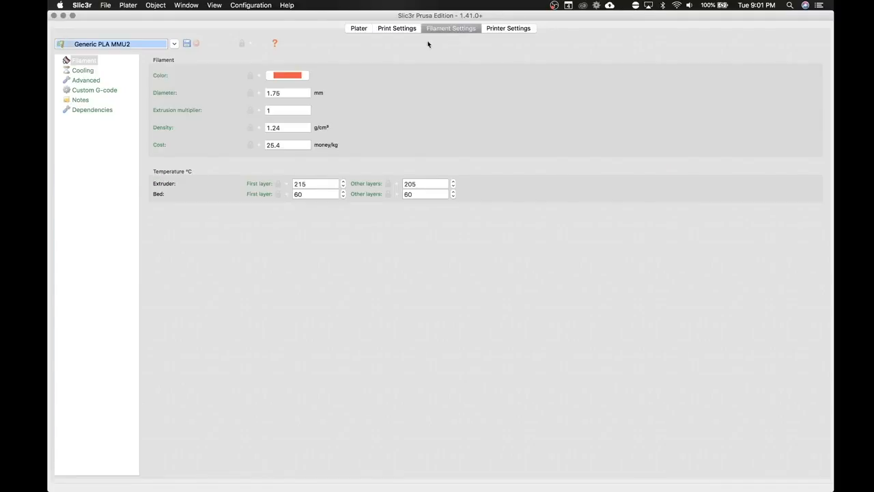
click(360, 29)
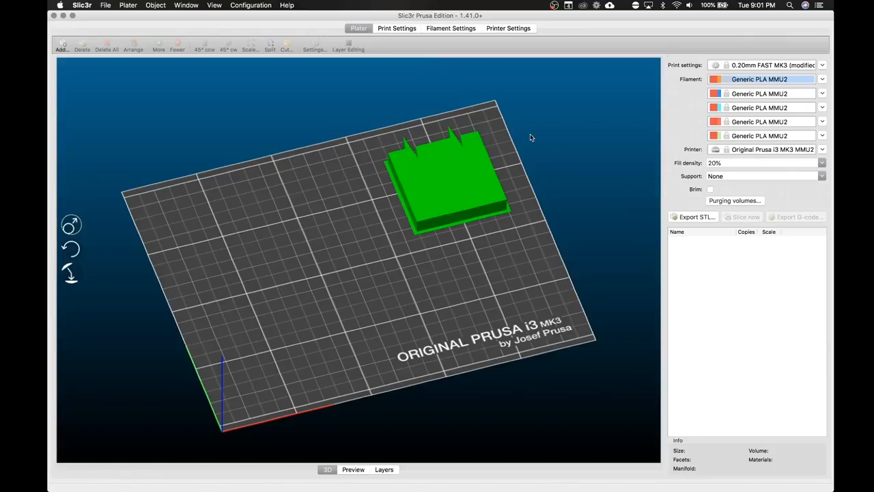
From Downloads, open the Marvin_Fett multi-material remix folder in Finder and show the contents of its files subfolder.
mouse_move(49, 403)
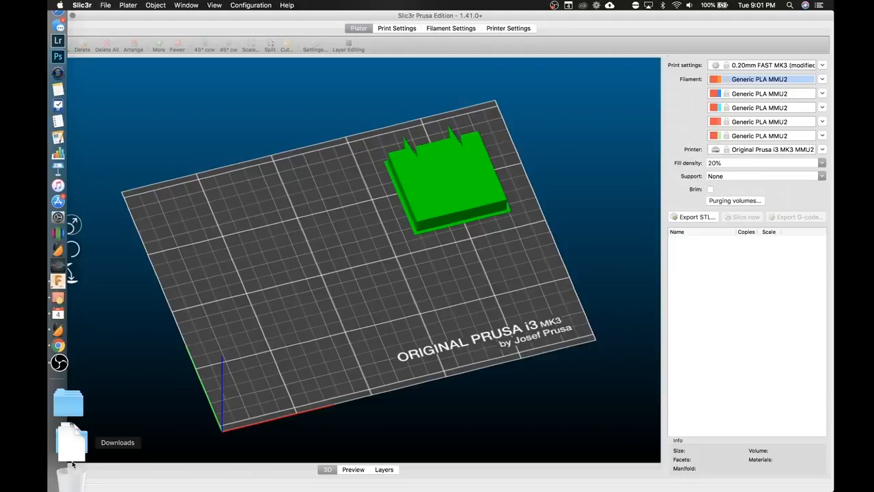
click(72, 463)
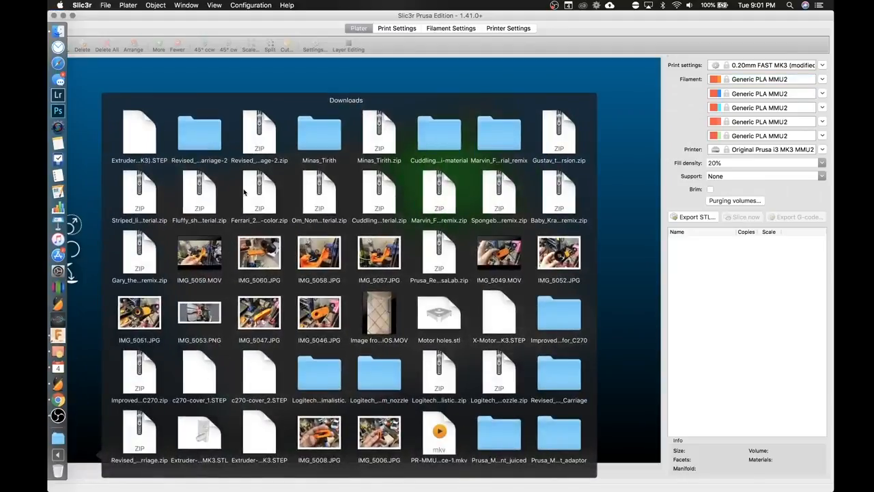
click(632, 215)
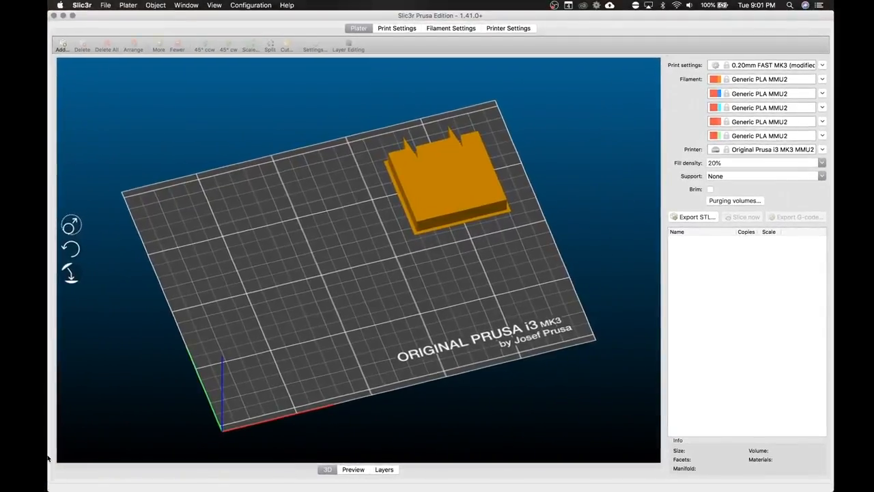
click(68, 452)
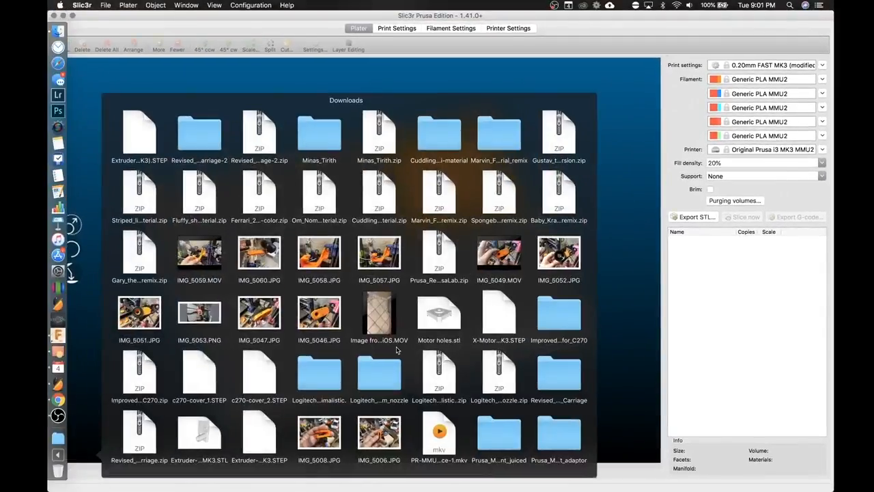
click(487, 145)
click(272, 442)
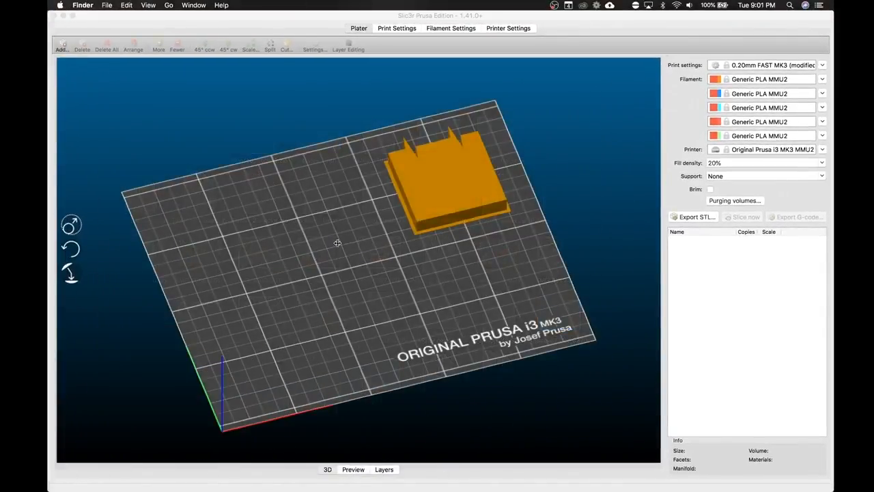
drag(464, 92, 405, 188)
click(400, 216)
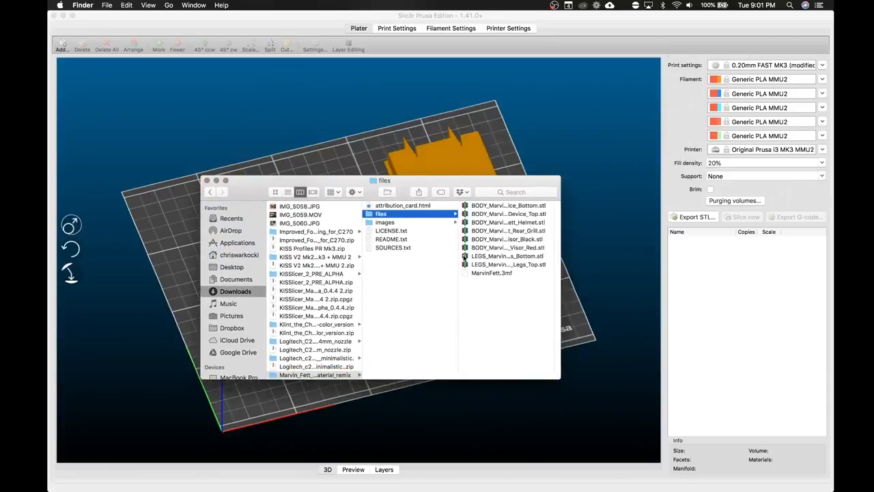
Load LEGS_MarvinFett_Legs_Top.stl from the files folder onto the Slic3r print bed.
drag(485, 181, 401, 262)
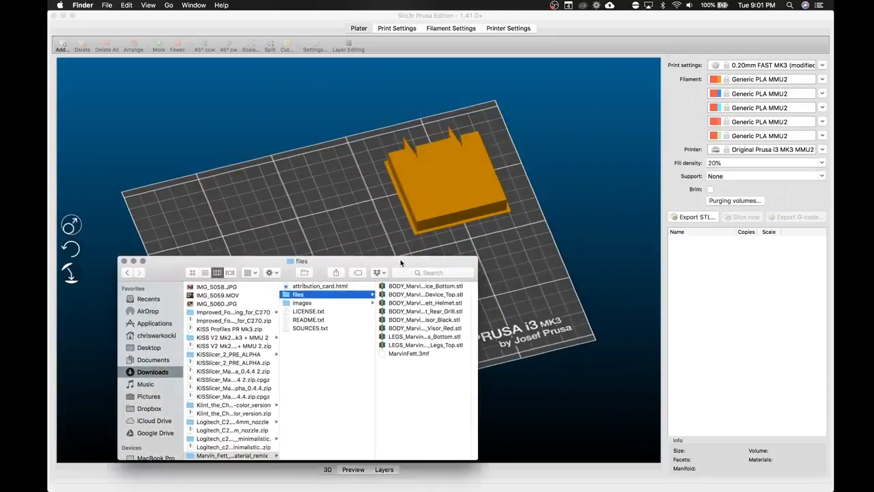
click(409, 347)
drag(345, 347, 354, 243)
Preview the MarvinFett black visor, rear grill and helmet STL files, rotating the helmet preview, and close the Finder window.
drag(400, 263, 394, 227)
click(356, 285)
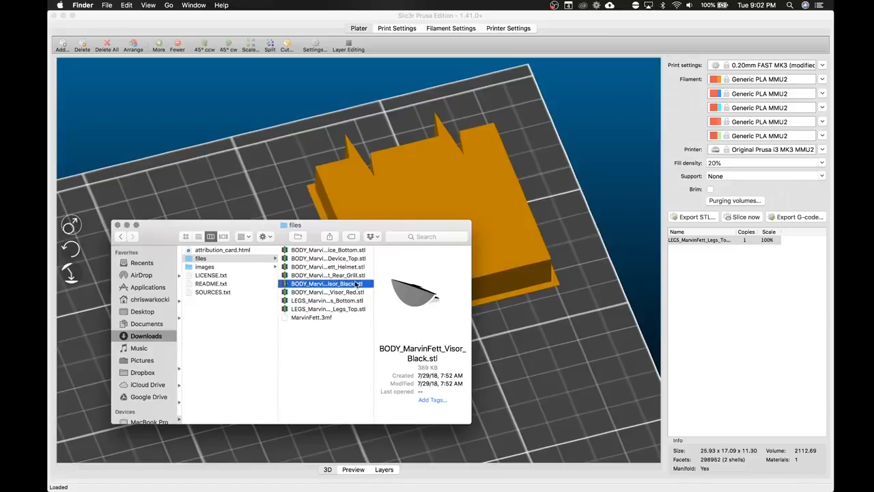
click(355, 276)
click(353, 265)
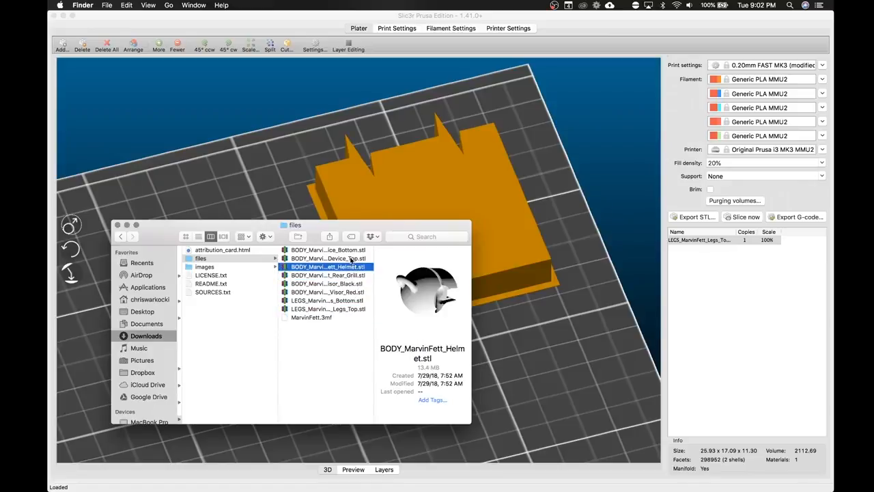
mouse_move(419, 301)
mouse_down()
mouse_move(394, 293)
mouse_move(420, 297)
mouse_up()
drag(383, 226, 342, 321)
drag(397, 369, 403, 377)
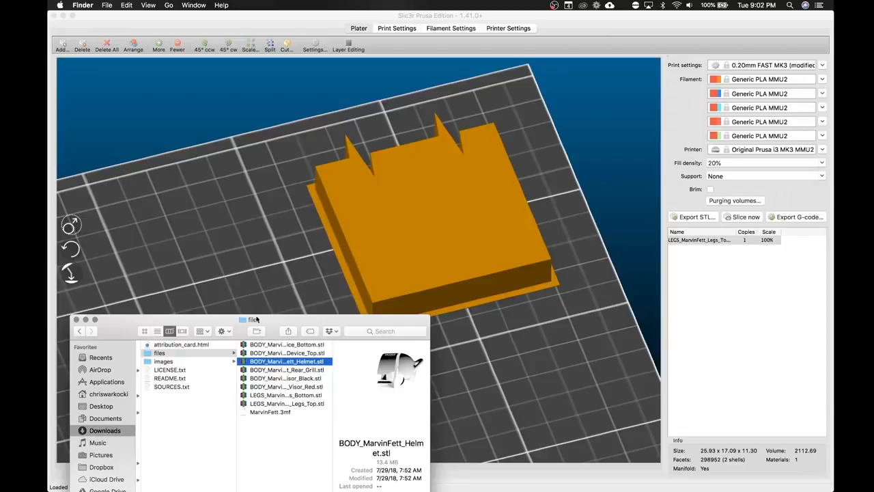
click(76, 320)
Load the LEGS_MarvinFett_Legs_Bottom.stl file and all the BODY_MarvinFett STL files as parts of the Legs_Top object.
click(282, 374)
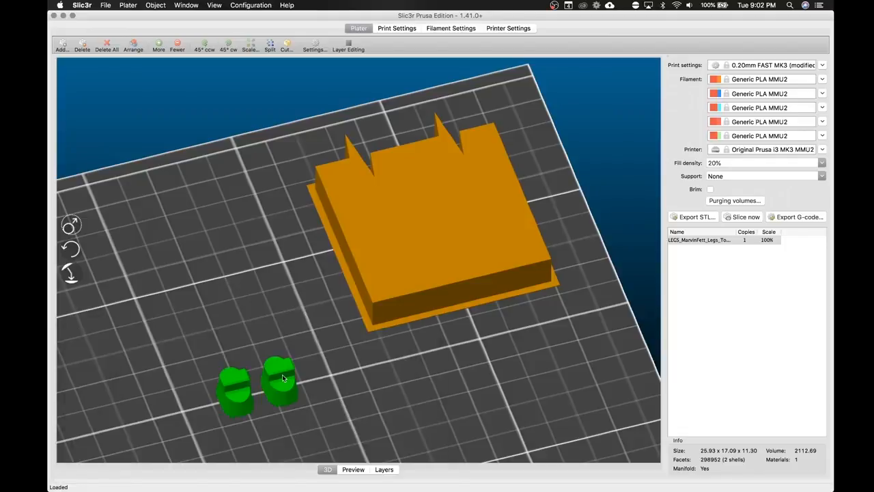
double_click(282, 375)
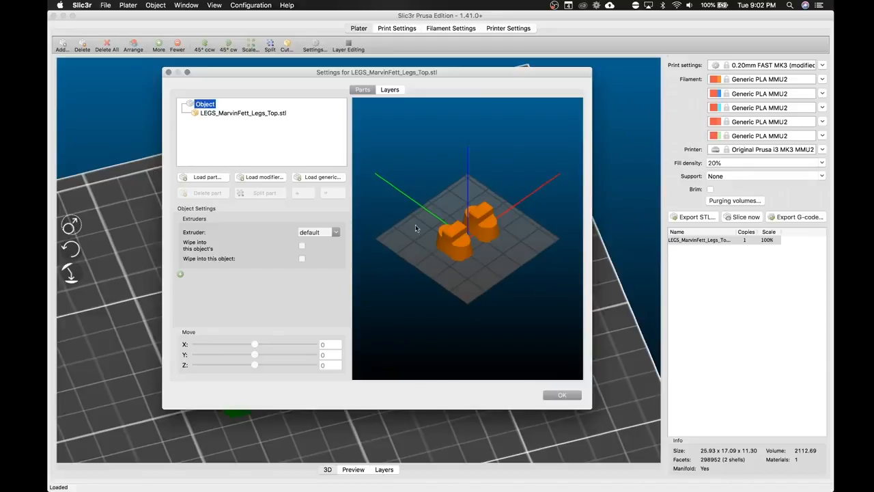
click(214, 179)
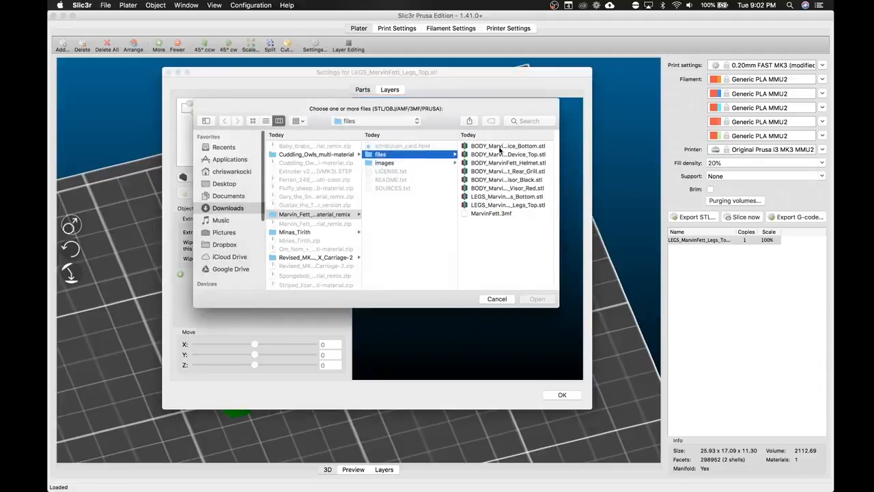
click(514, 198)
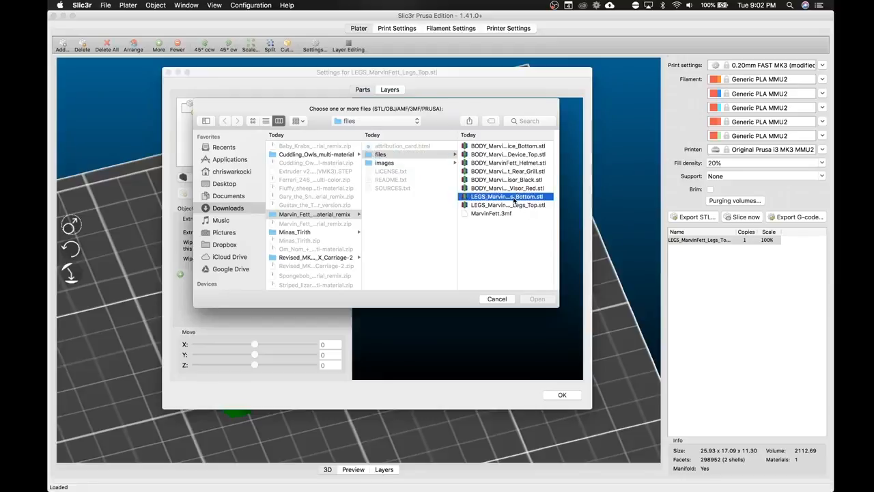
shift+click(412, 147)
click(538, 301)
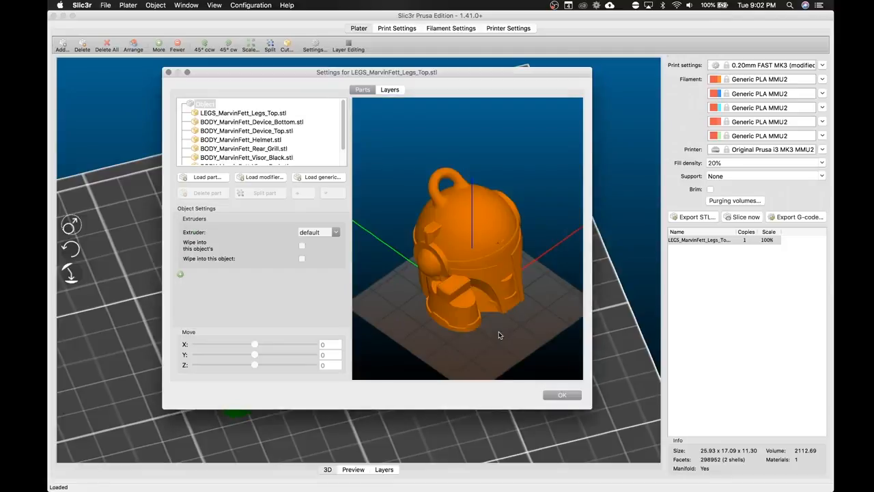
Inspect the combined MarvinFett parts, accept the part settings and delete all objects from the print bed.
drag(514, 335, 424, 278)
click(392, 291)
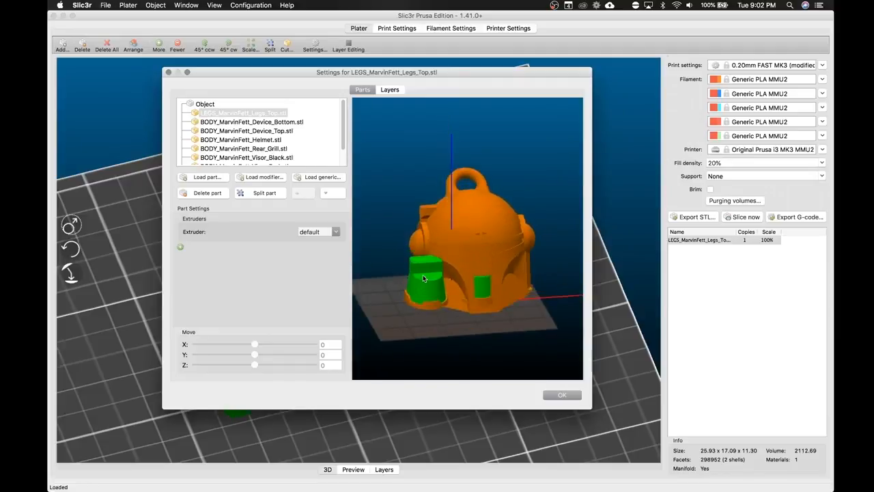
click(561, 395)
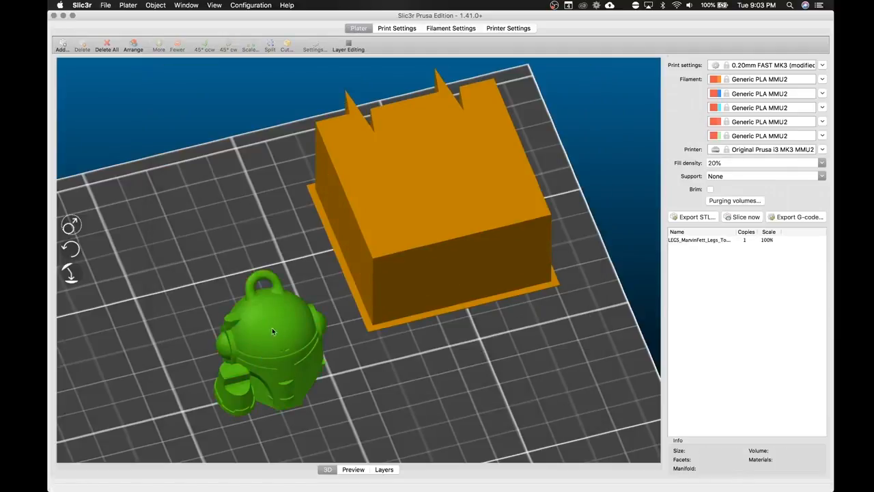
click(107, 46)
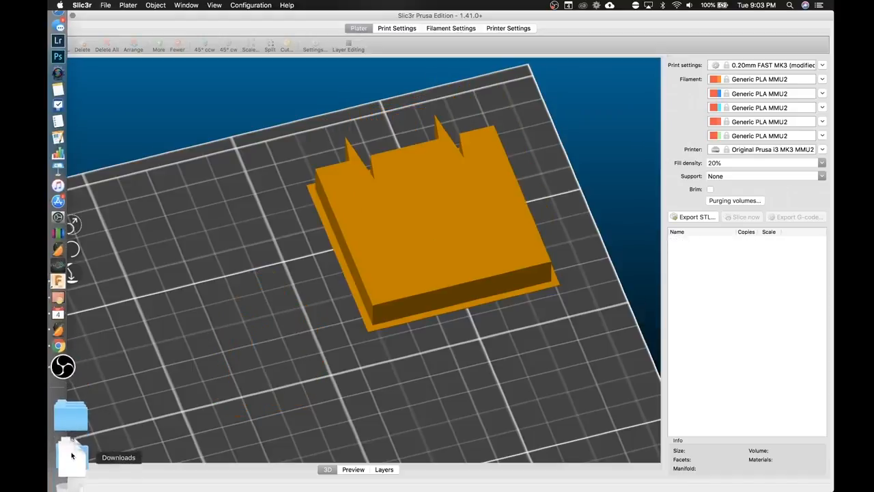
Load LEGS_MarvinFett_Legs_Bottom.stl onto the print bed from the files folder of the Marvin_Fett multi-material remix in Downloads.
click(68, 454)
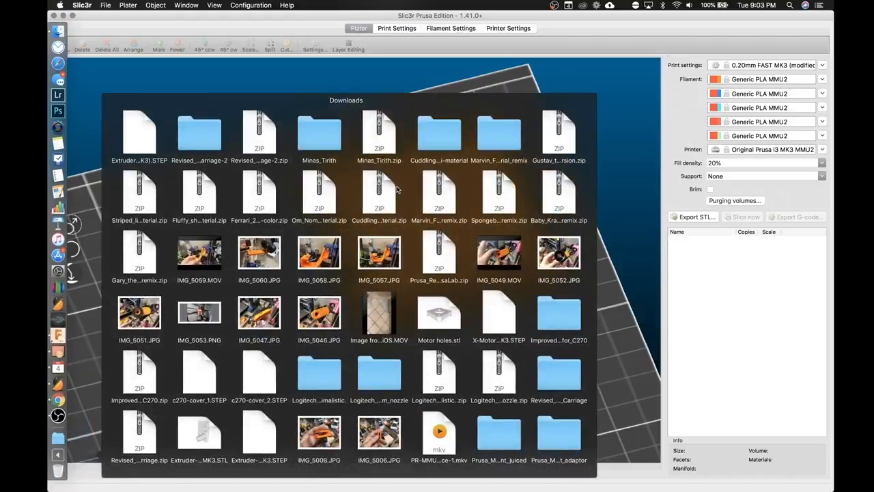
click(499, 133)
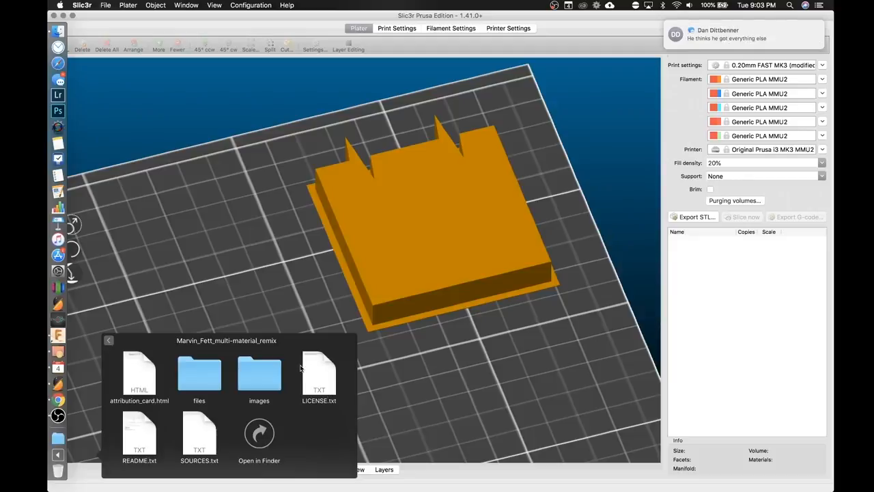
click(259, 372)
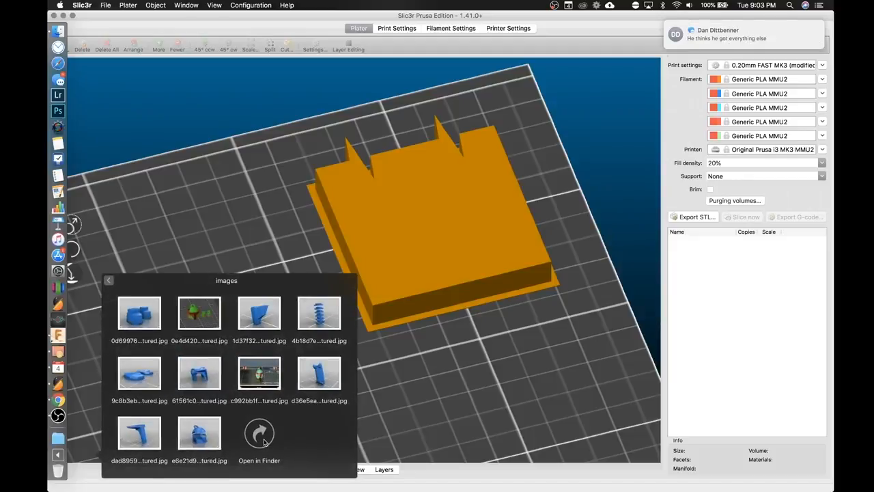
click(108, 281)
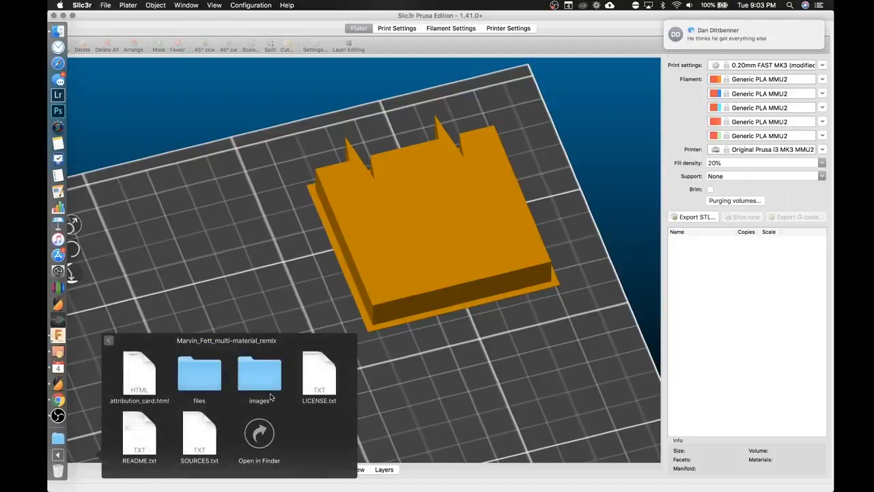
click(200, 375)
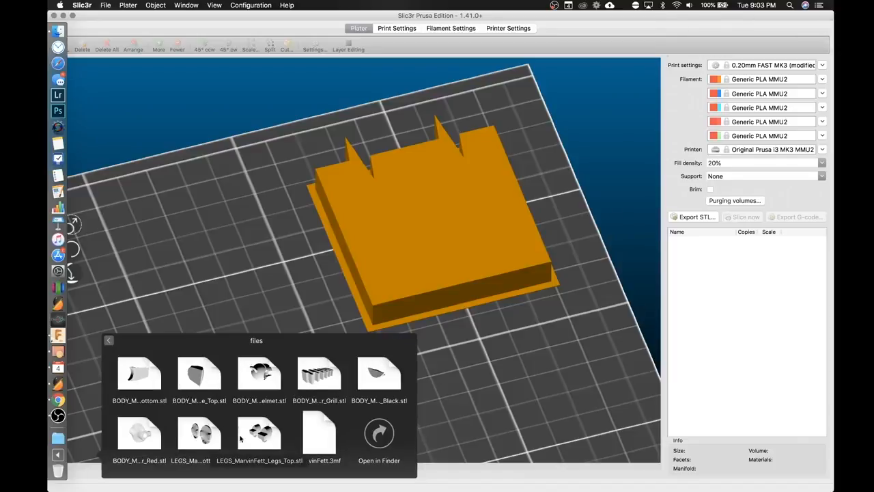
drag(199, 433, 277, 321)
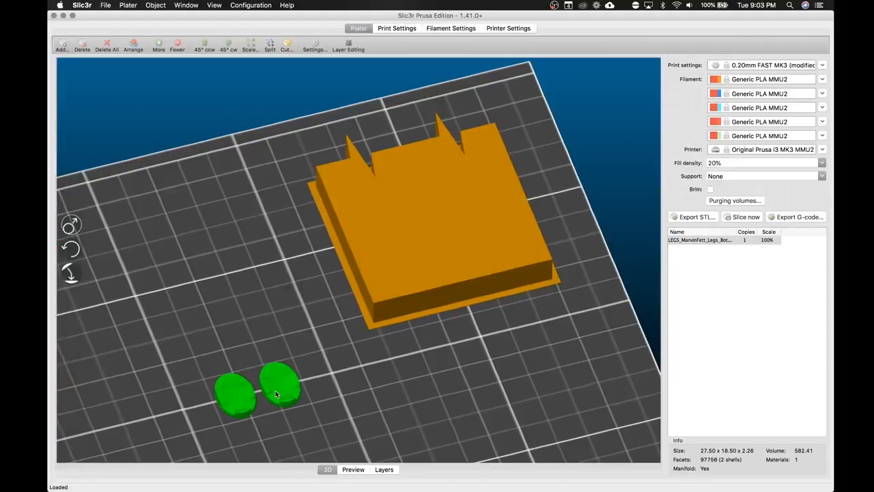
Add LEGS_MarvinFett_Legs_Top.stl as a part of the Legs_Bottom object, accept the part settings and deselect the legs.
double_click(276, 395)
click(205, 177)
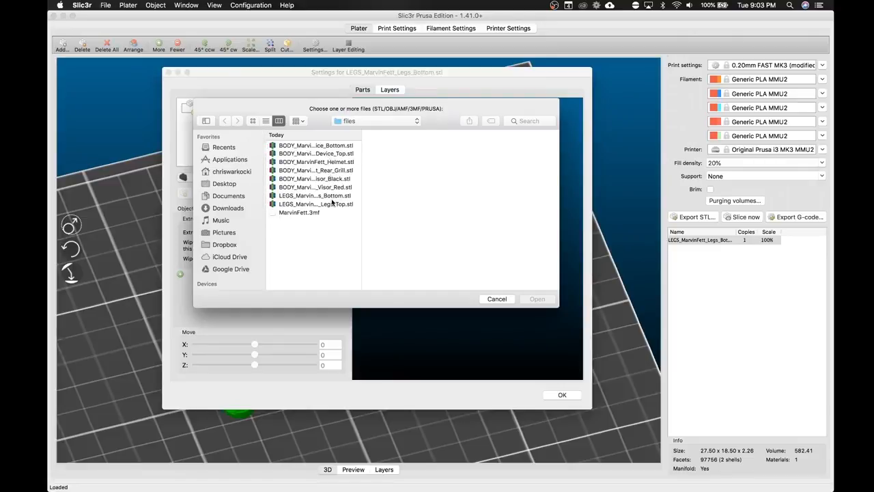
click(333, 203)
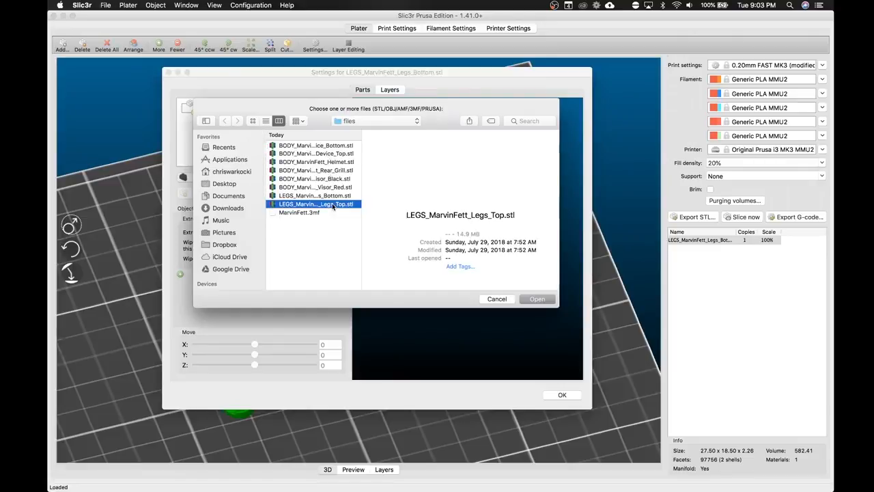
click(539, 300)
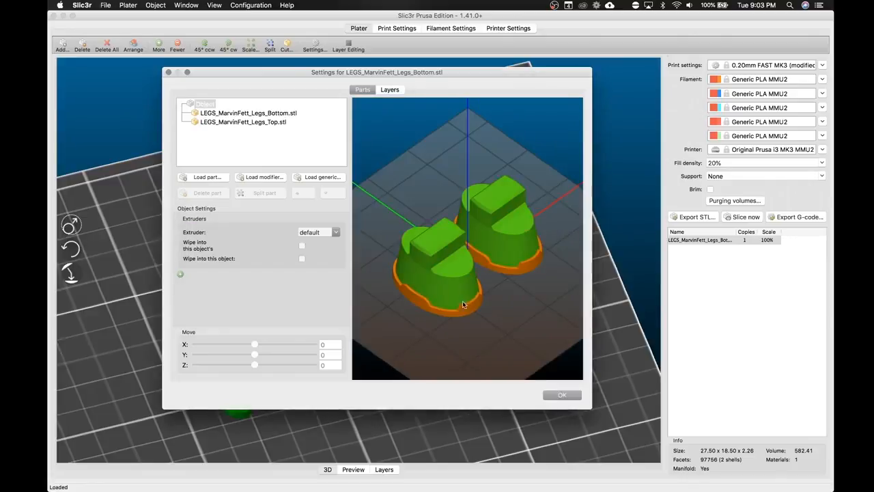
drag(499, 317, 475, 312)
click(557, 394)
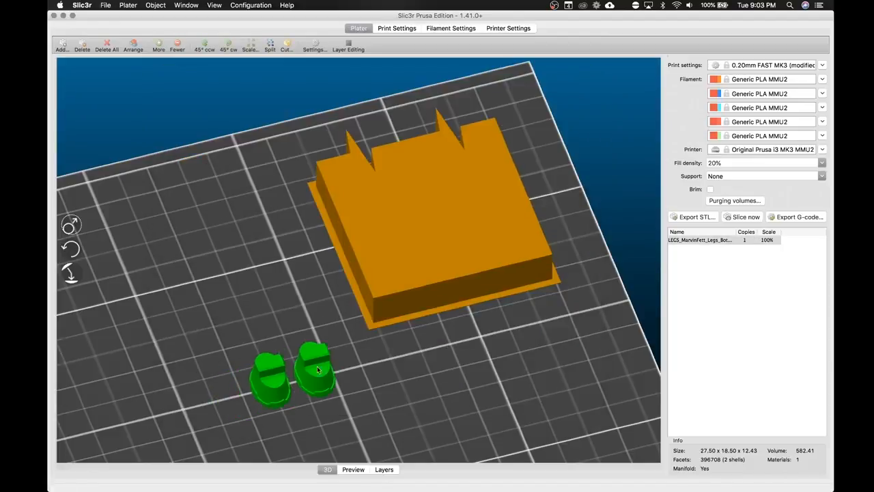
click(130, 407)
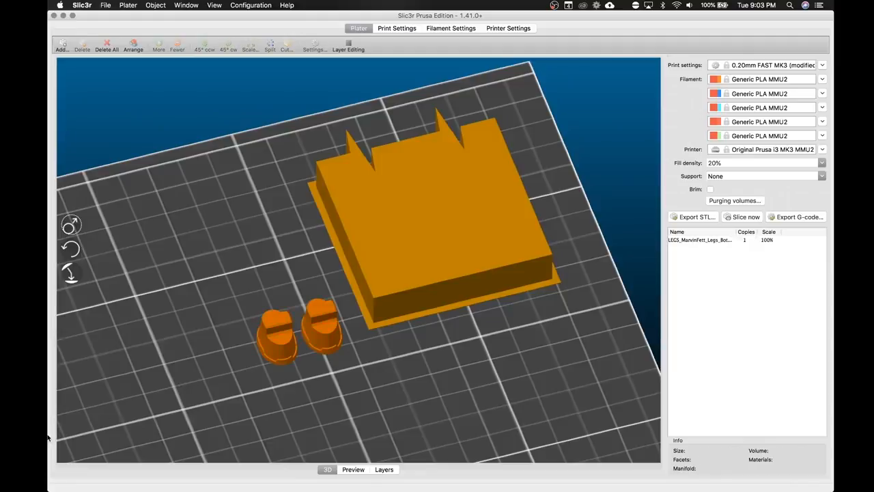
mouse_move(49, 437)
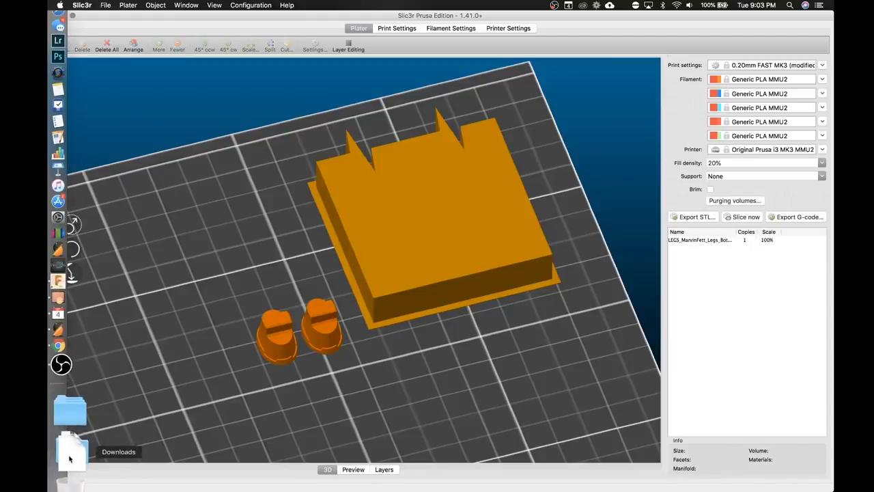
click(69, 459)
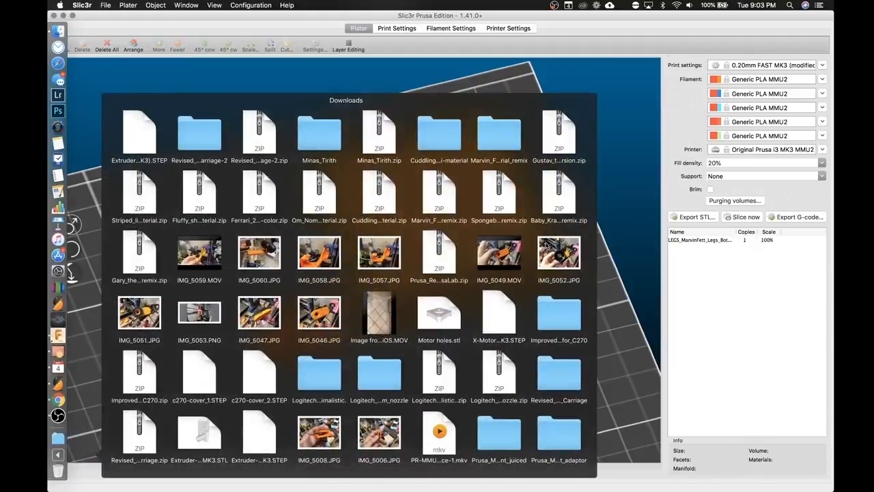
key(ctrl+Up)
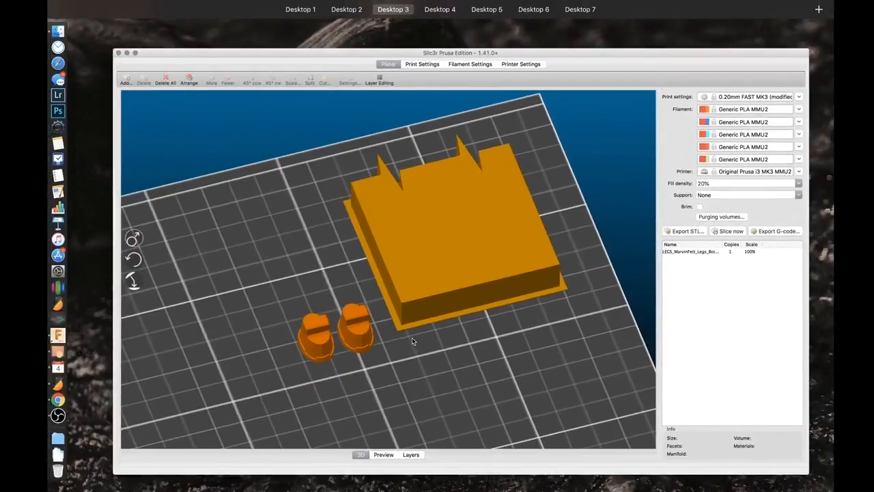
click(412, 337)
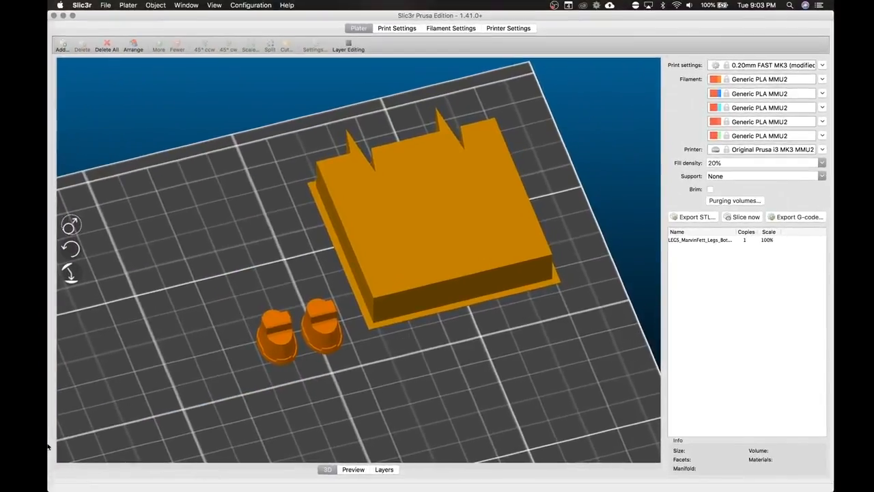
Open the Marvin_Fett multi-material remix folder from Downloads in Finder and show its files subfolder.
click(65, 455)
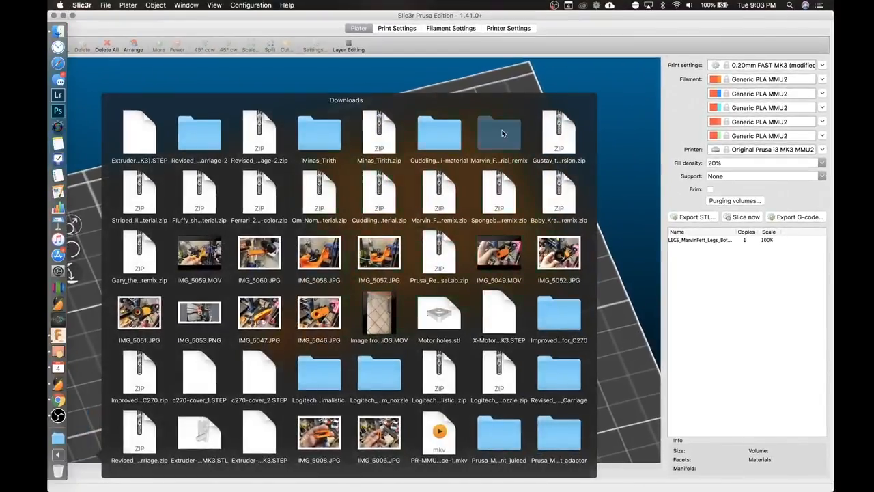
click(499, 133)
click(259, 432)
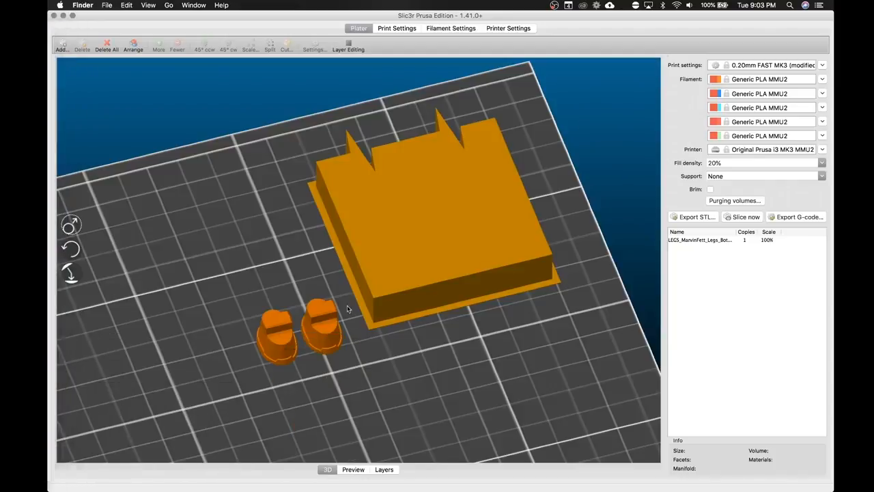
click(381, 214)
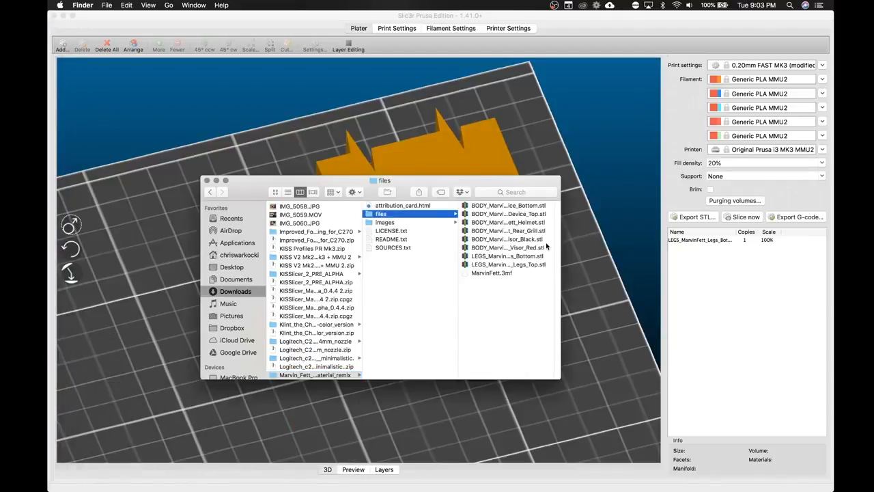
Preview the device STL files, load BODY_MarvinFett_Helmet.stl onto the print bed and close the Finder window.
click(514, 207)
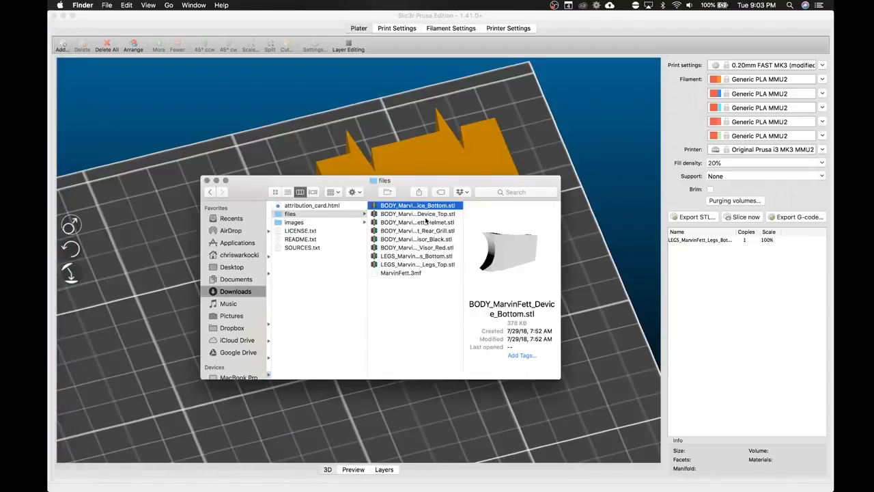
click(423, 215)
click(422, 223)
drag(417, 224, 403, 435)
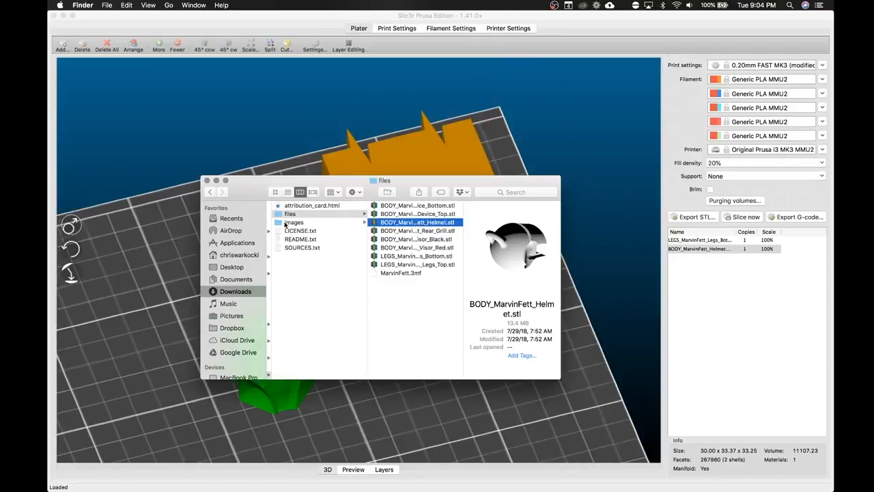
click(205, 181)
Move the helmet clear of the legs on the print bed.
scroll(298, 276, down, 5)
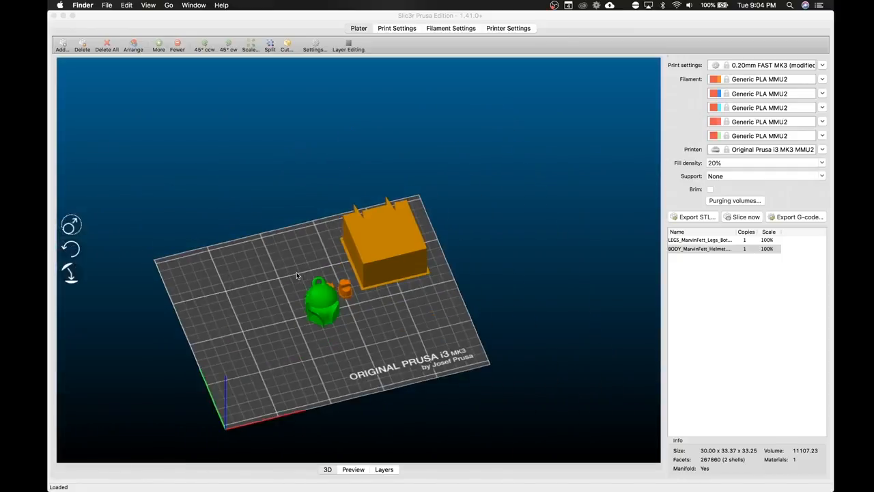
scroll(298, 276, up, 5)
click(227, 366)
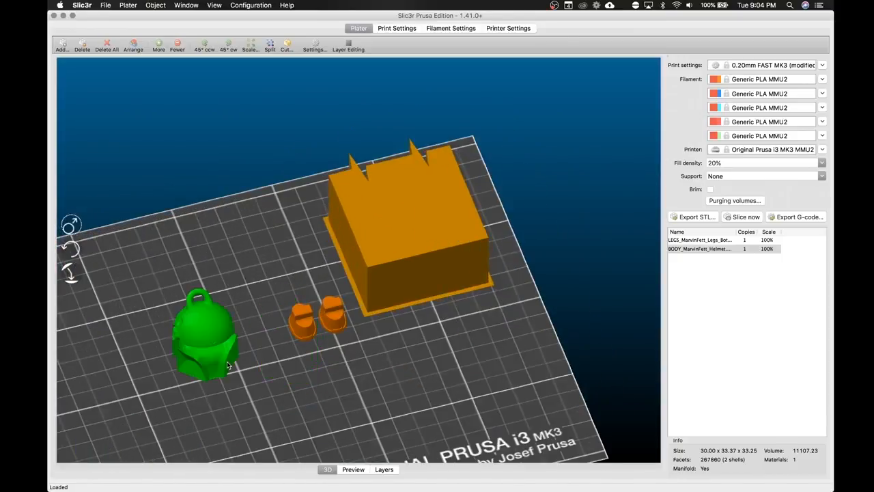
click(300, 374)
key(ctrl+Left)
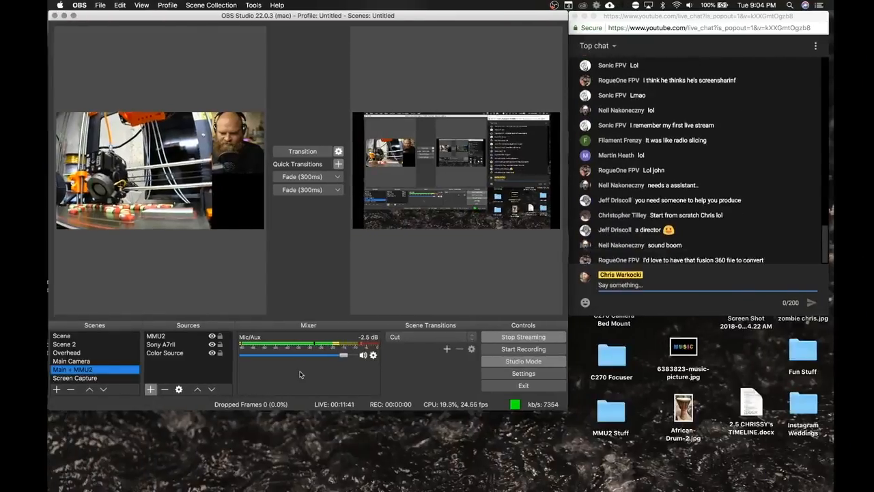
key(ctrl+Right)
Load the BODY_MarvinFett Device_Bottom, Device_Top, Rear_Grill, Visor_Black and Visor_Red STL files as parts of the helmet object.
click(208, 350)
double_click(208, 349)
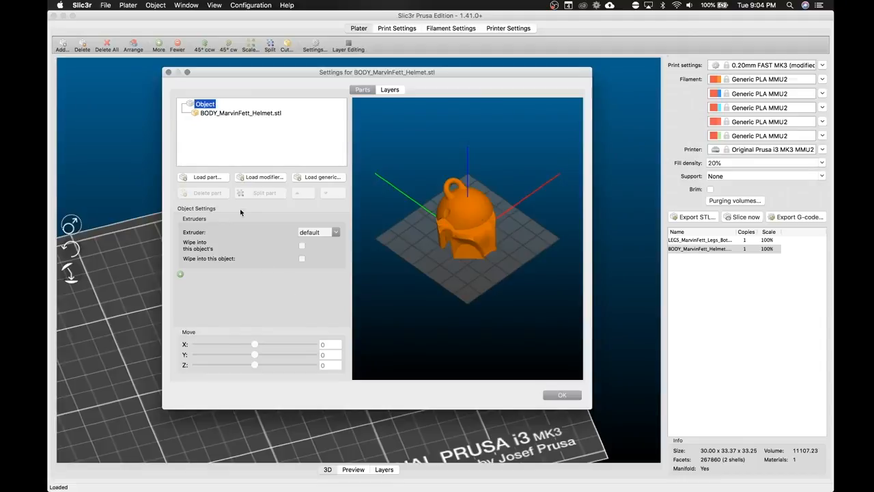
click(207, 177)
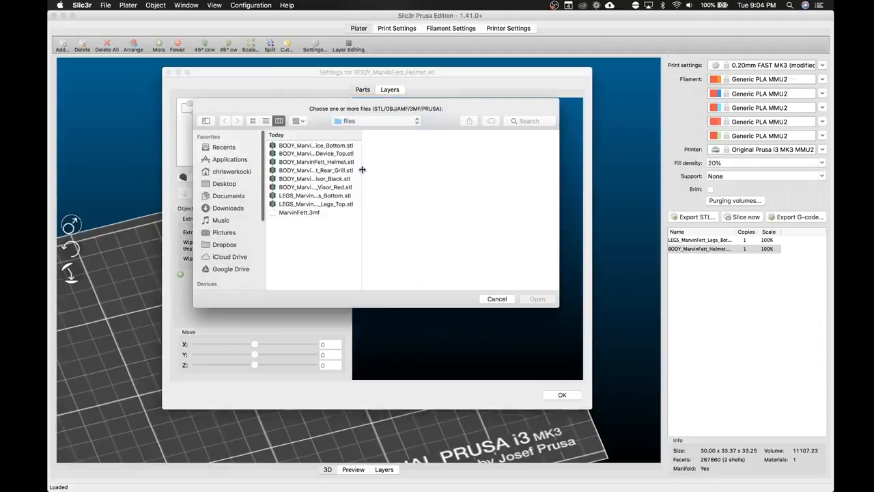
click(336, 146)
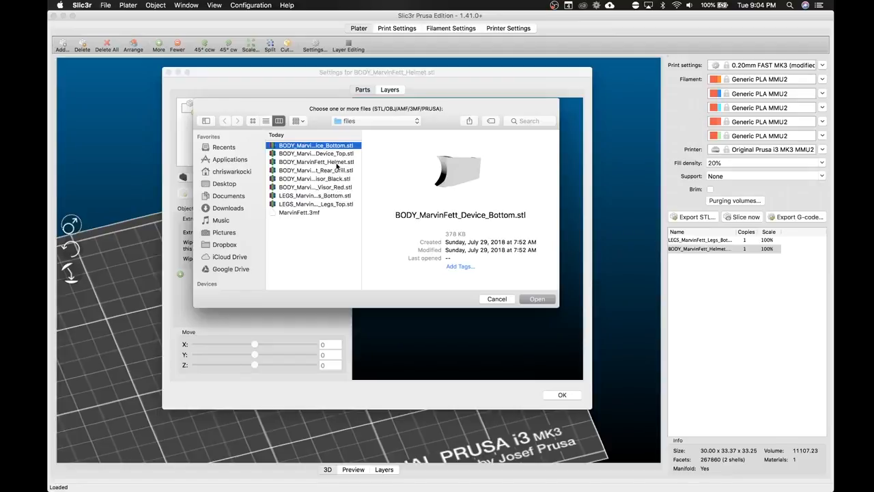
click(336, 162)
click(337, 155)
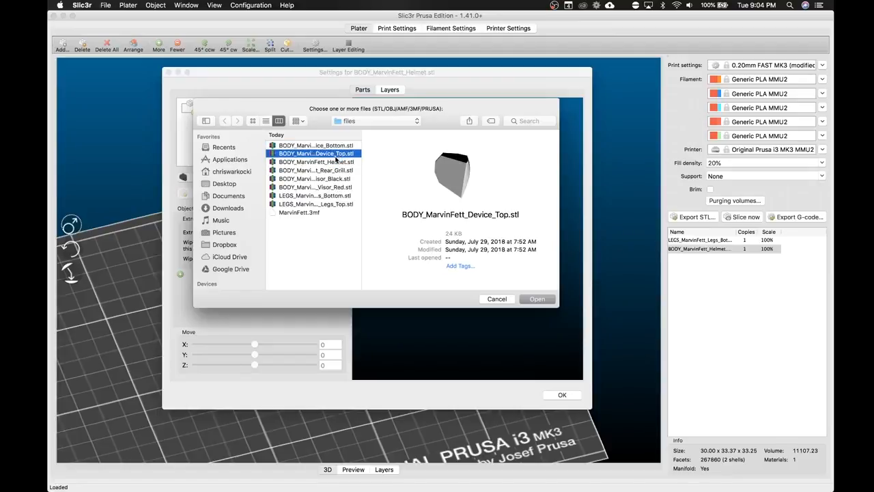
super+click(336, 146)
super+click(338, 170)
super+click(338, 178)
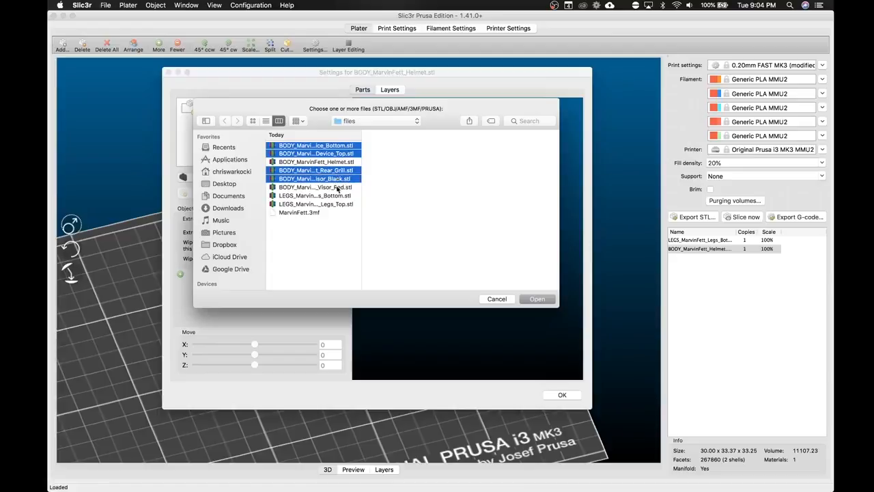
super+click(337, 187)
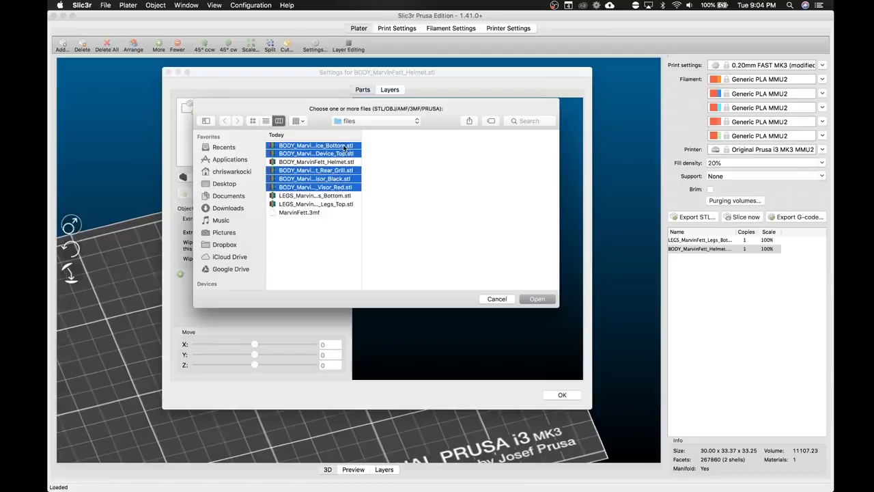
drag(362, 142, 406, 143)
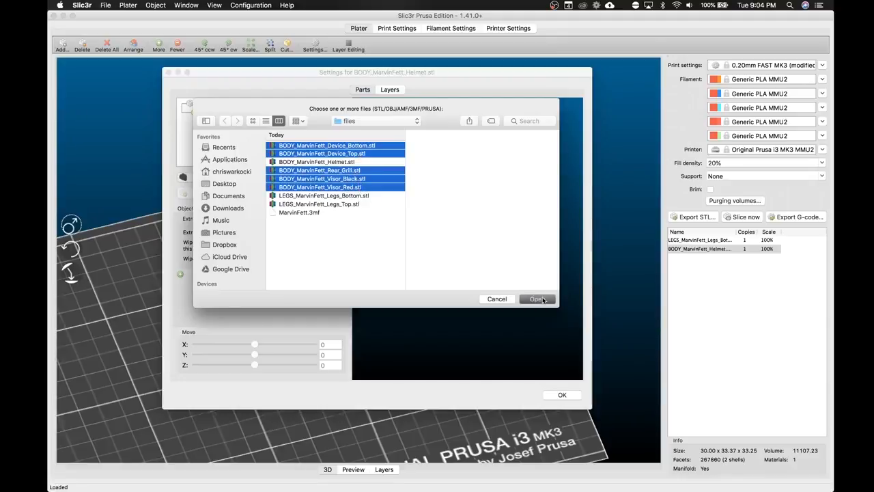
key(Return)
Inspect the loaded helmet and device parts and assign extruder 1 to BODY_MarvinFett_Helmet.stl.
drag(535, 342, 504, 288)
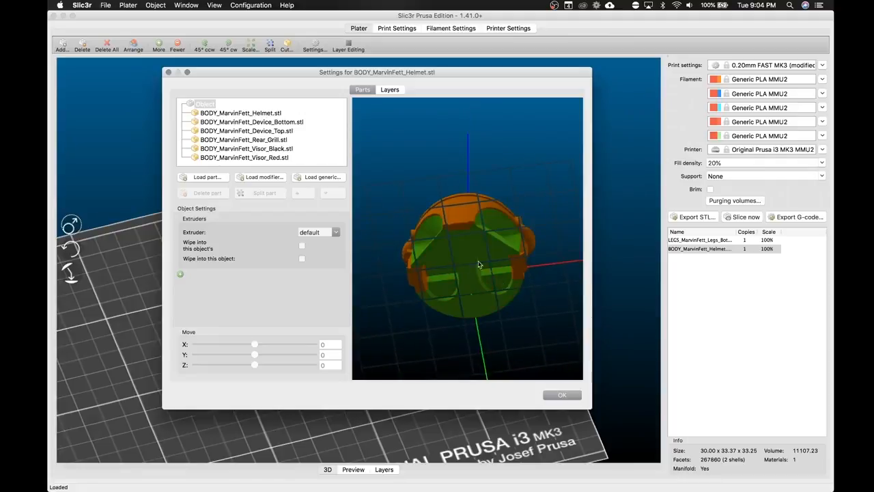
drag(549, 221, 551, 269)
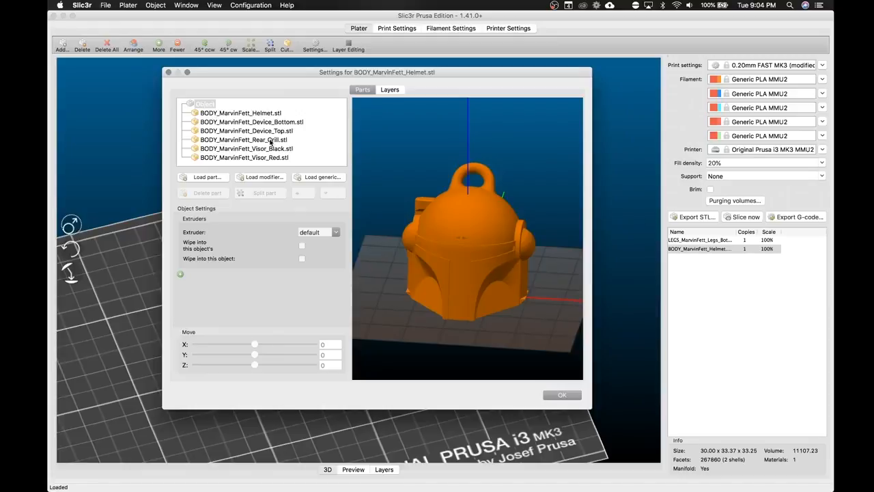
click(222, 115)
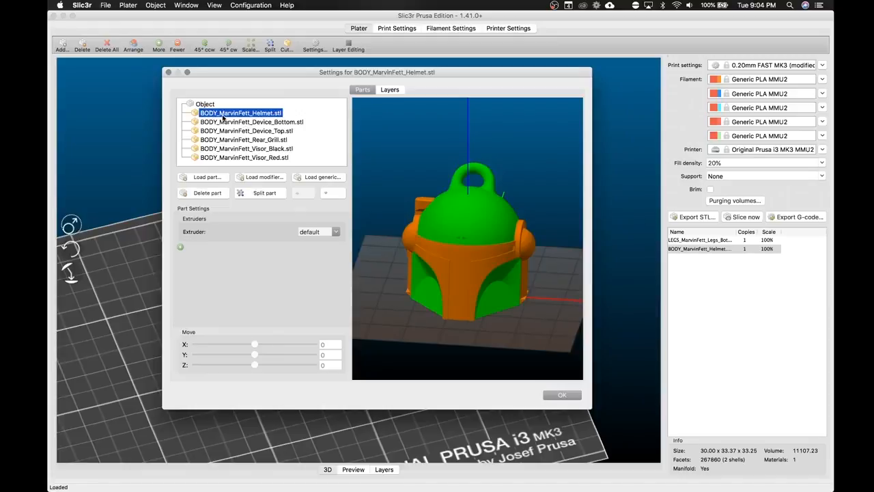
click(223, 122)
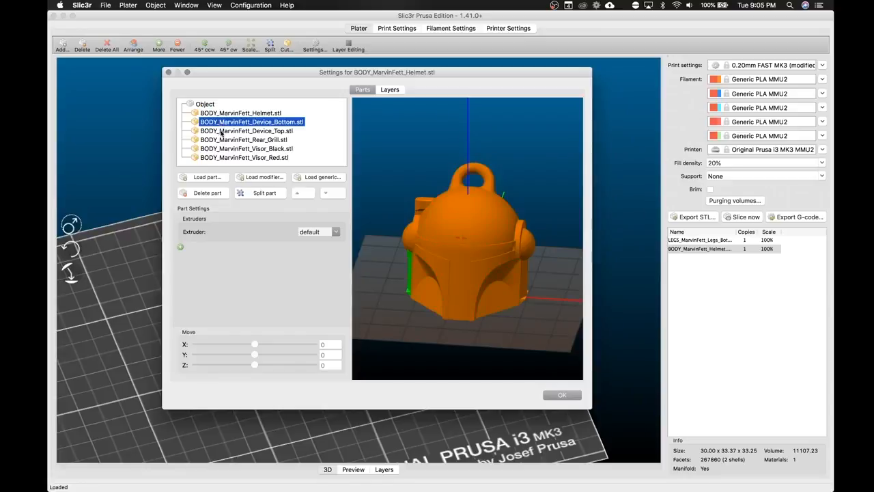
click(224, 131)
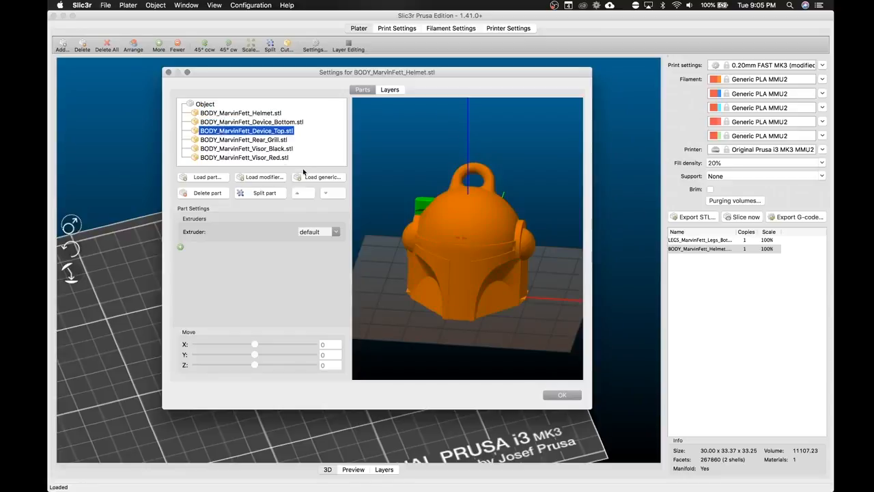
drag(384, 257, 390, 277)
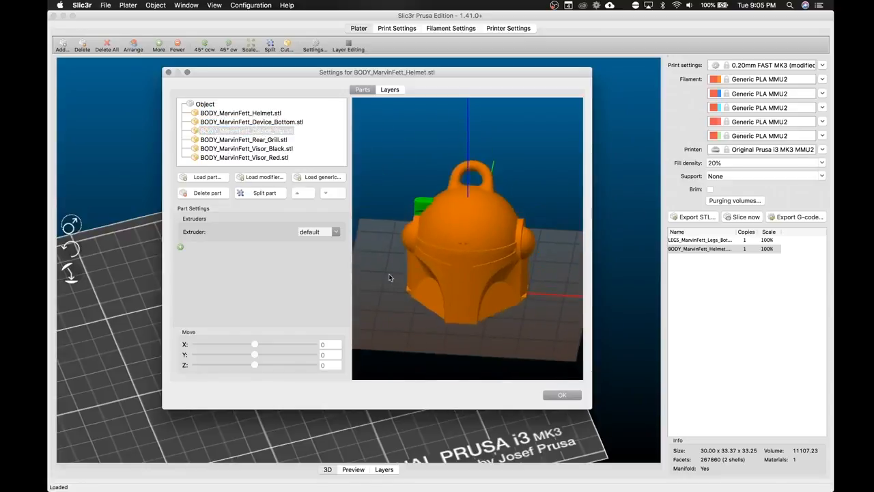
click(263, 114)
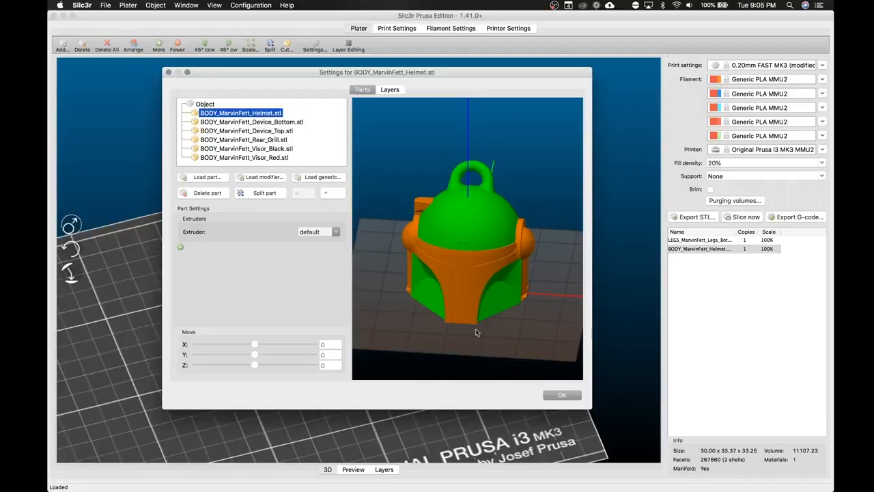
drag(457, 325, 480, 328)
scroll(481, 327, down, 5)
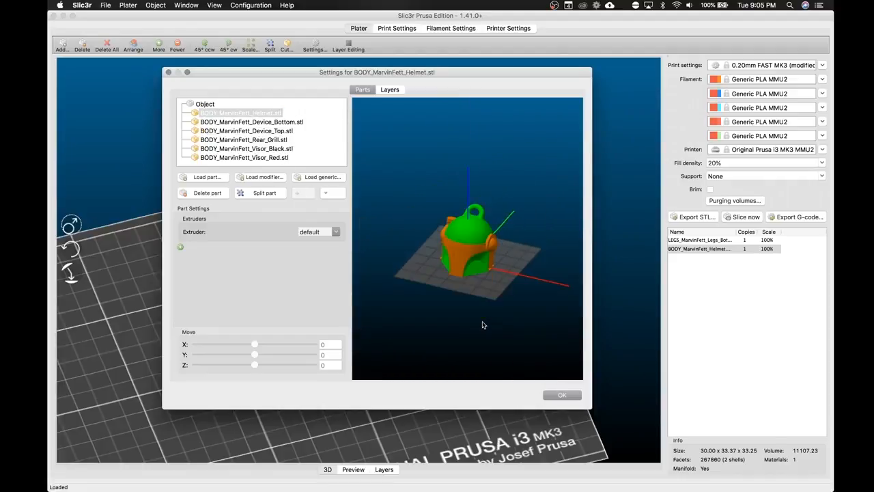
scroll(483, 325, up, 2)
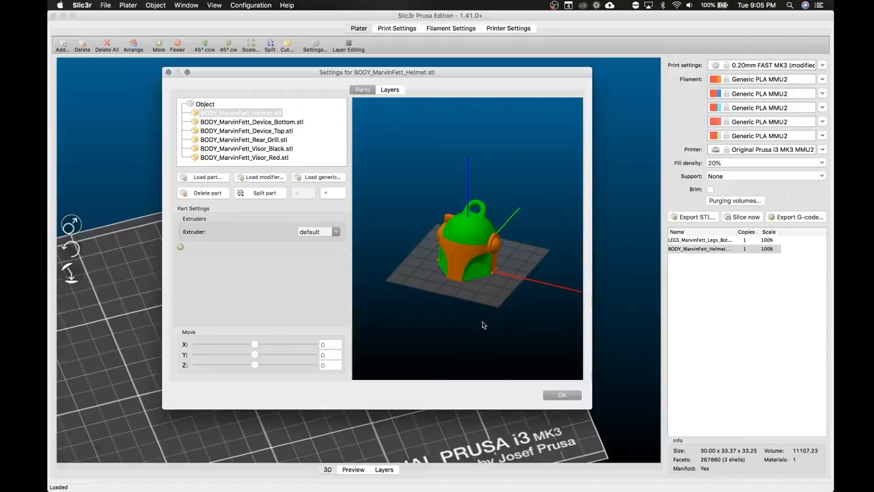
click(332, 234)
click(313, 252)
drag(412, 278, 455, 287)
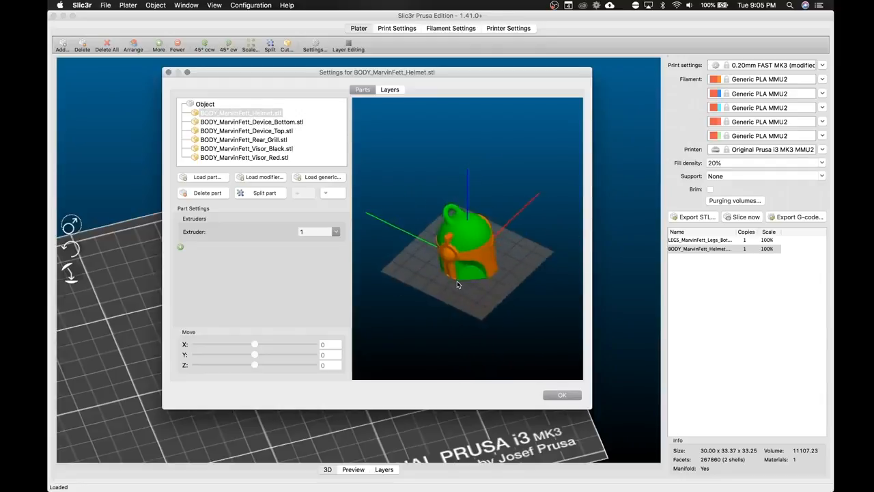
Check the device parts on the model and assign extruder 4 to BODY_MarvinFett_Rear_Grill.stl.
click(253, 122)
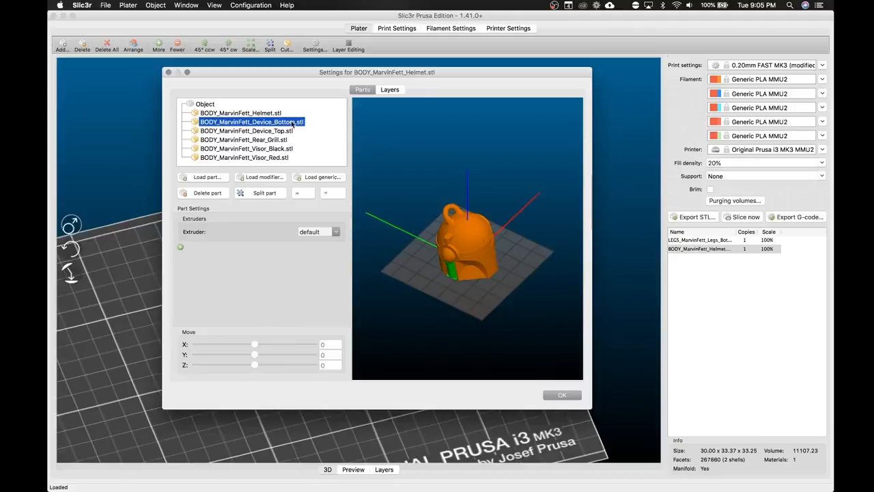
click(441, 231)
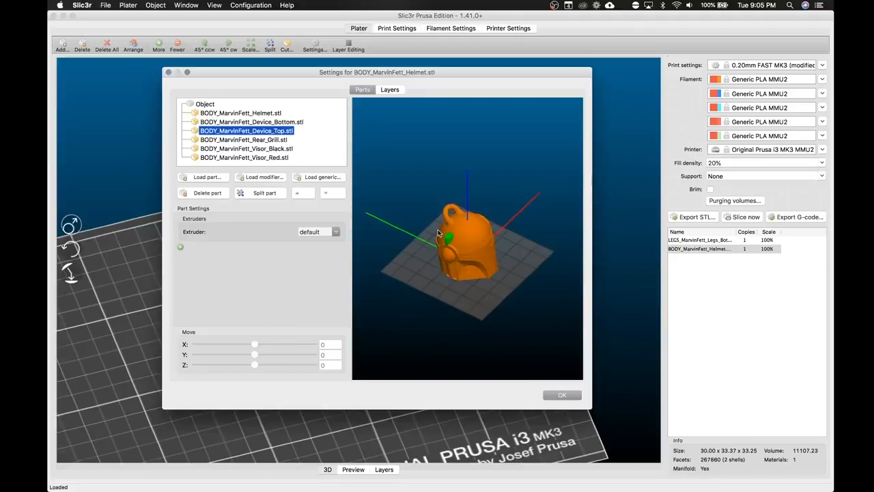
click(284, 139)
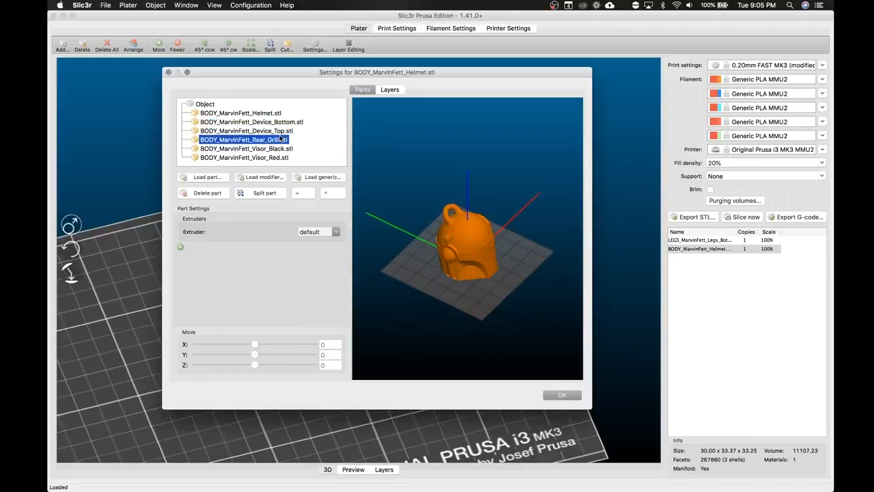
click(335, 232)
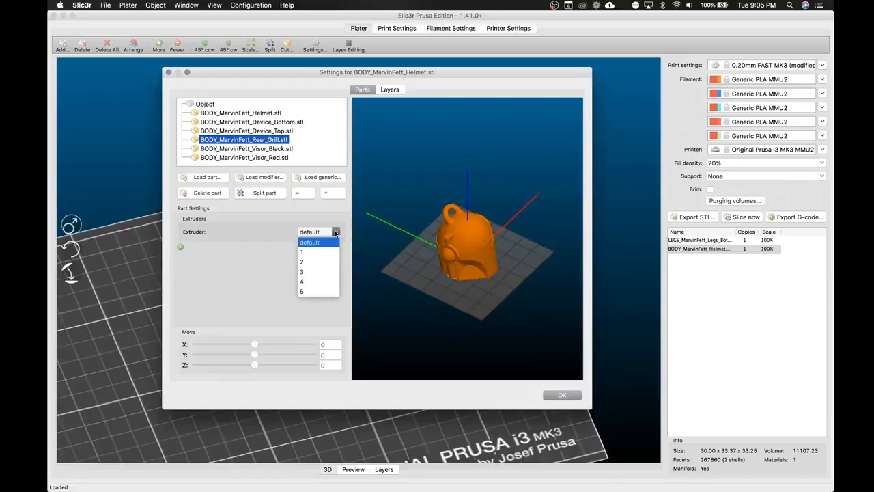
click(336, 233)
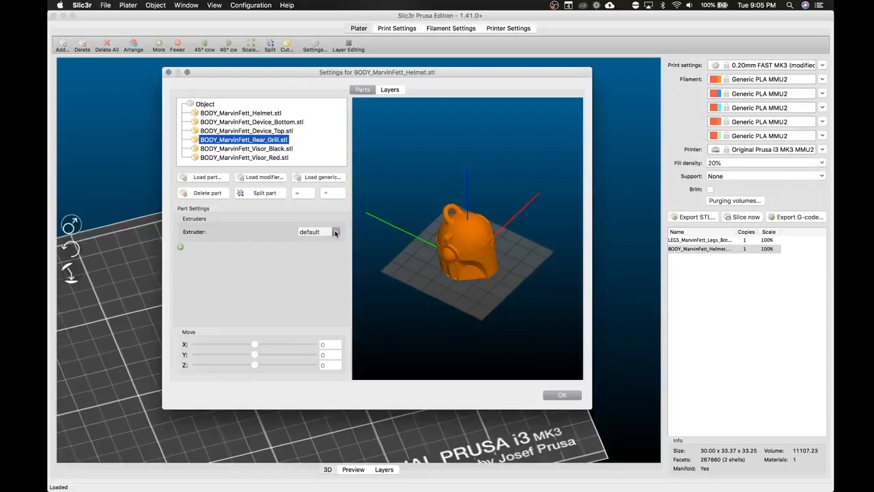
click(335, 233)
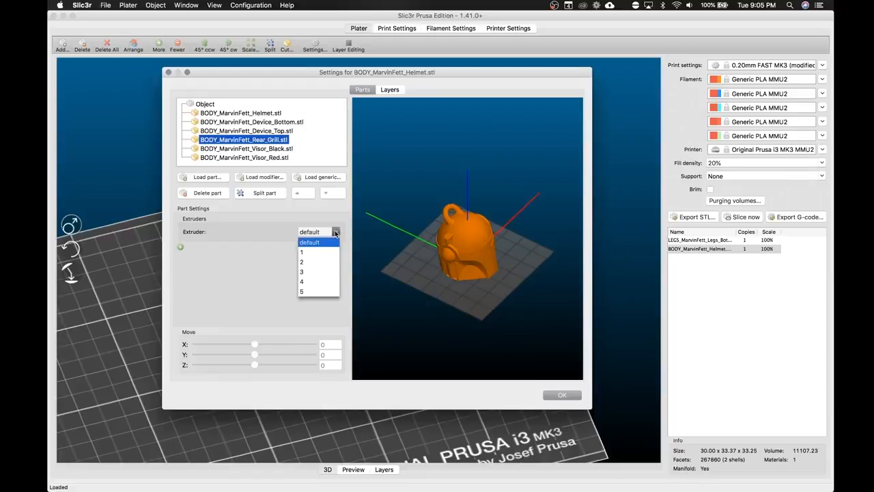
click(305, 281)
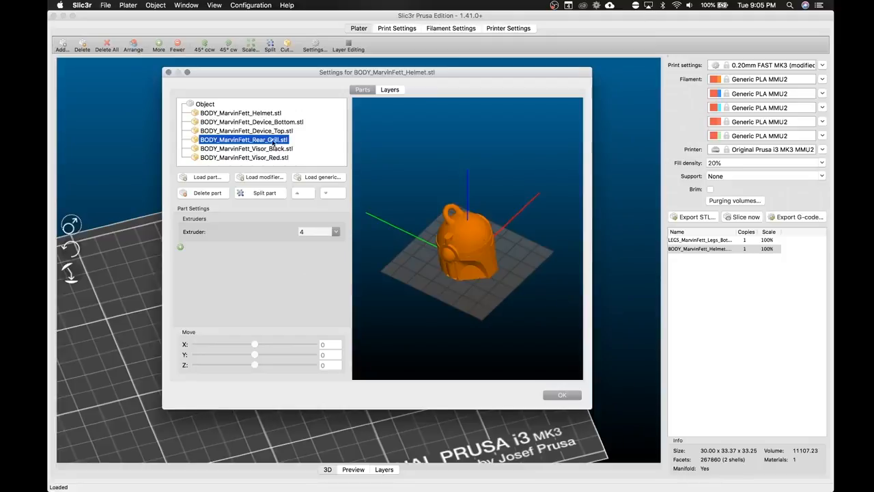
Assign extruder 4 to both BODY_MarvinFett_Device_Top.stl and BODY_MarvinFett_Device_Bottom.stl.
click(277, 131)
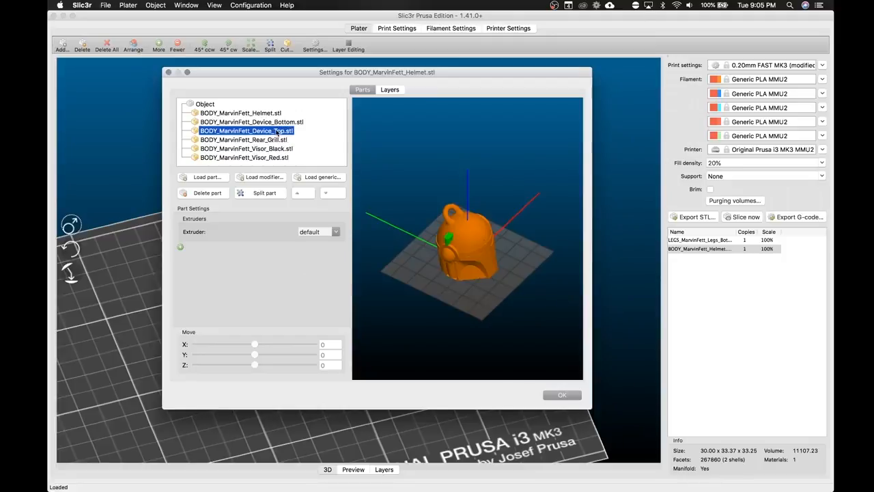
click(335, 233)
click(306, 281)
click(268, 123)
click(337, 235)
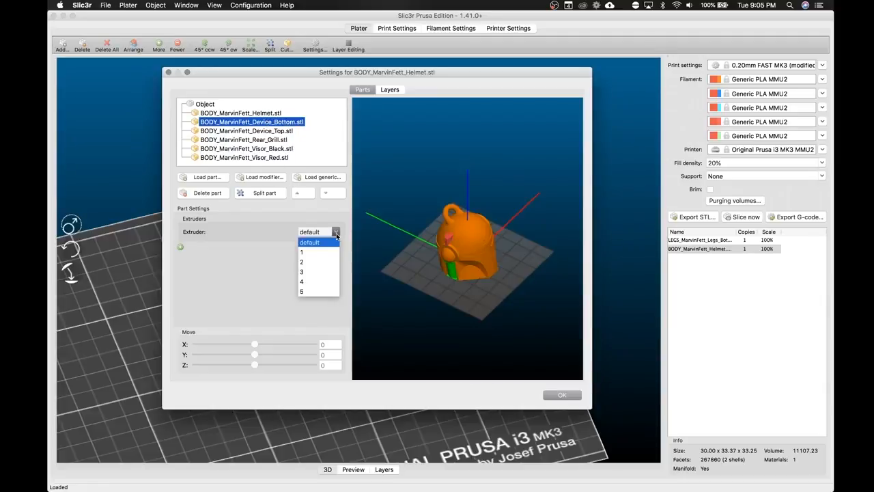
click(305, 281)
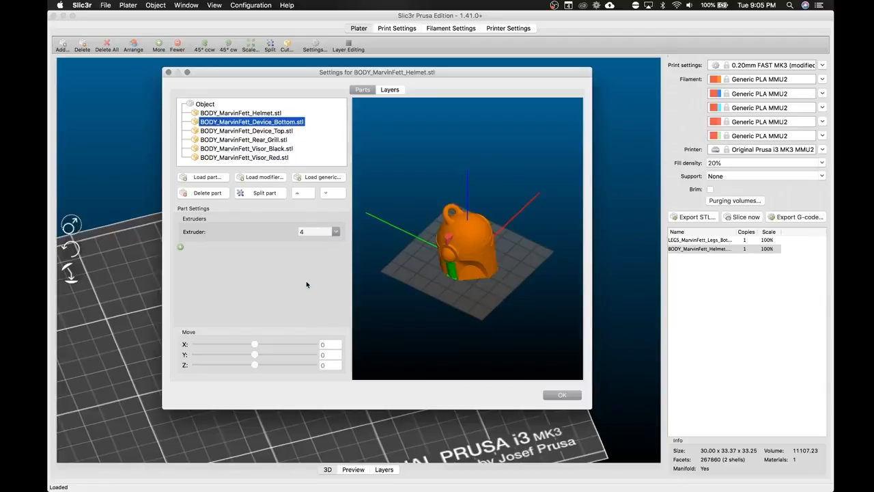
Locate the rear grill on the back of the helmet and assign extruder 3 to BODY_MarvinFett_Rear_Grill.stl.
drag(476, 304, 455, 292)
click(264, 114)
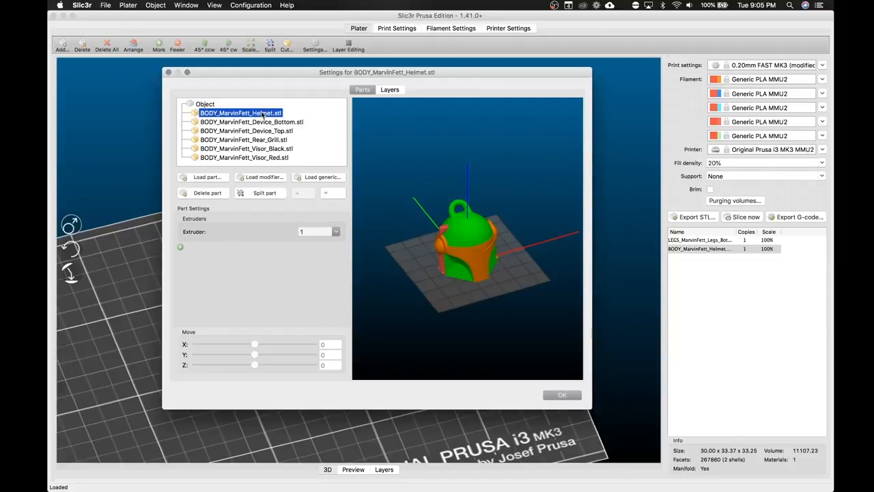
click(265, 131)
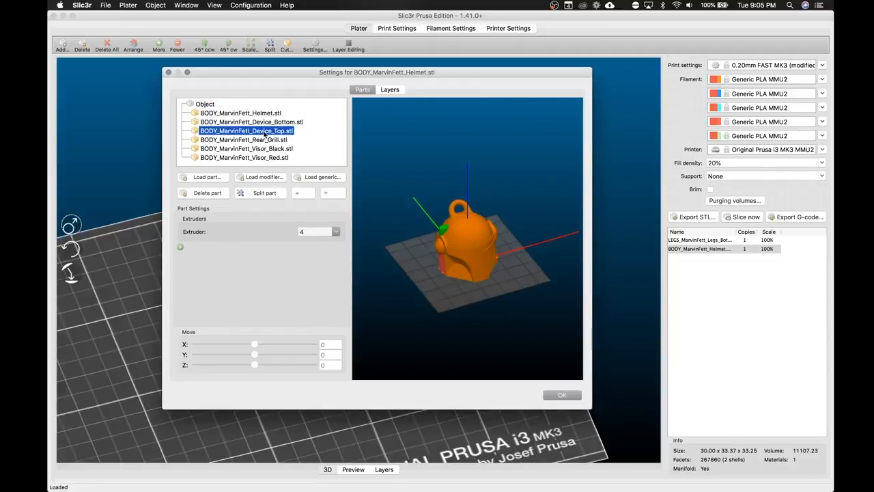
click(269, 141)
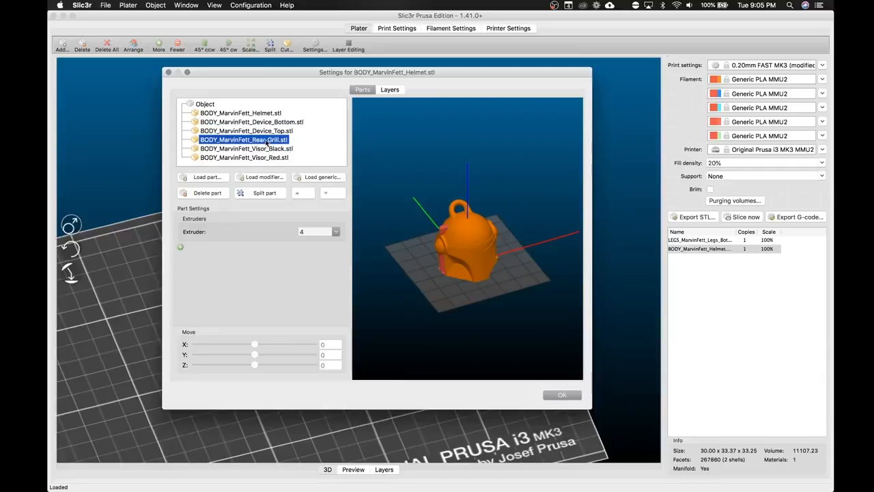
drag(425, 307, 437, 269)
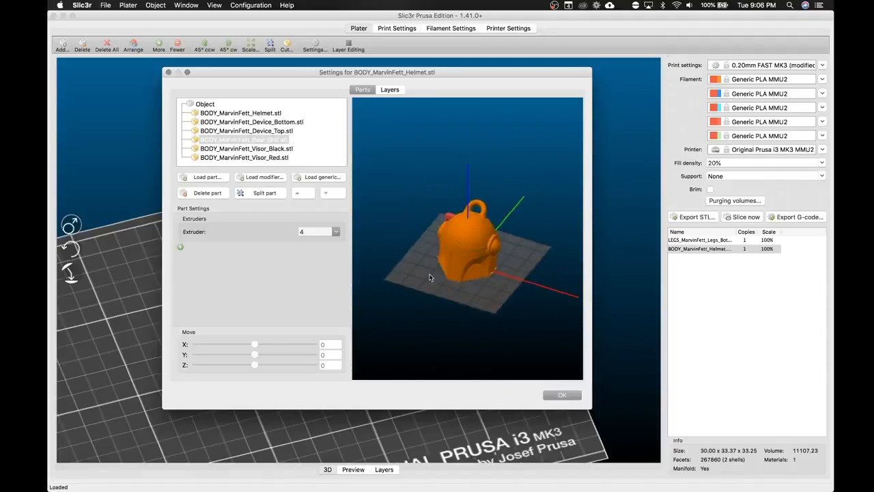
scroll(455, 265, up, 8)
scroll(455, 265, down, 6)
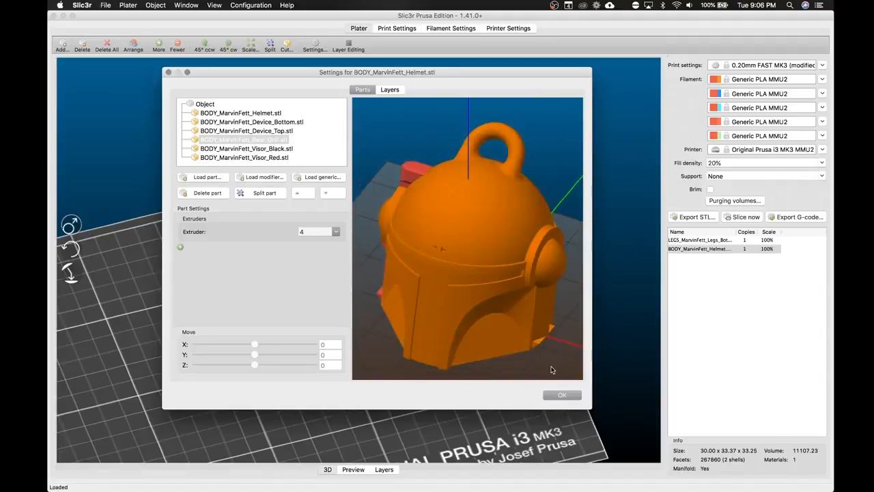
drag(554, 372, 468, 332)
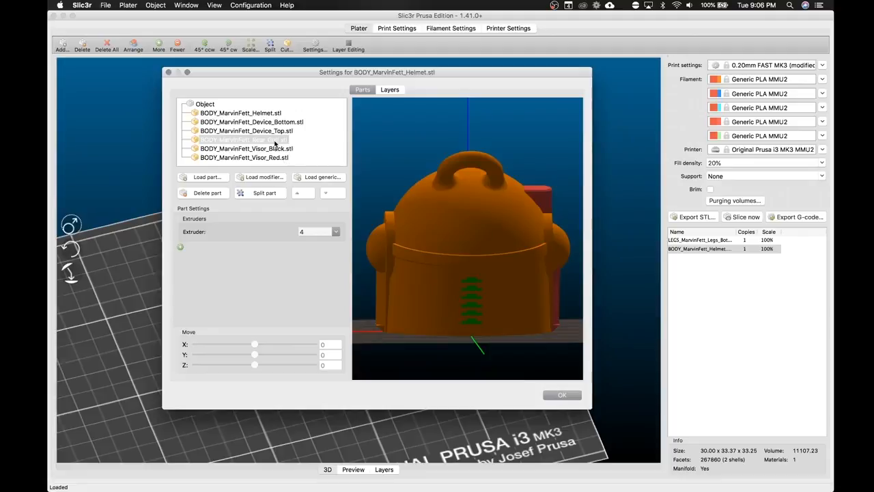
click(335, 233)
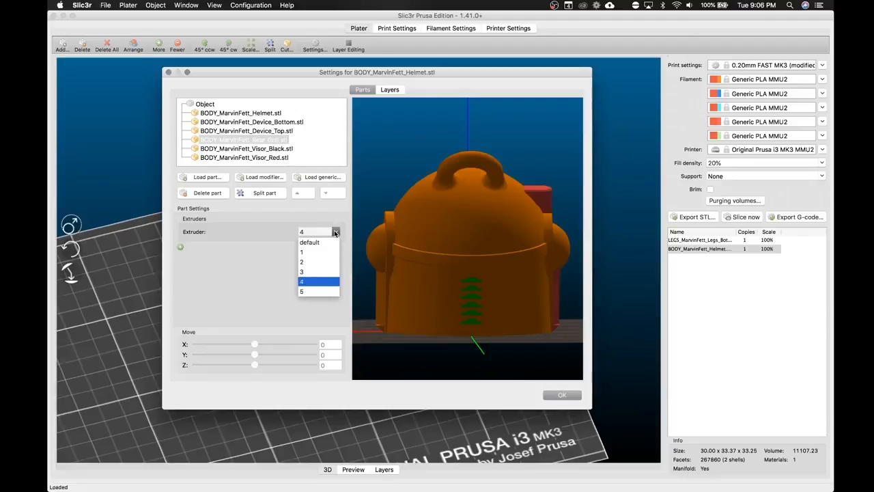
click(299, 272)
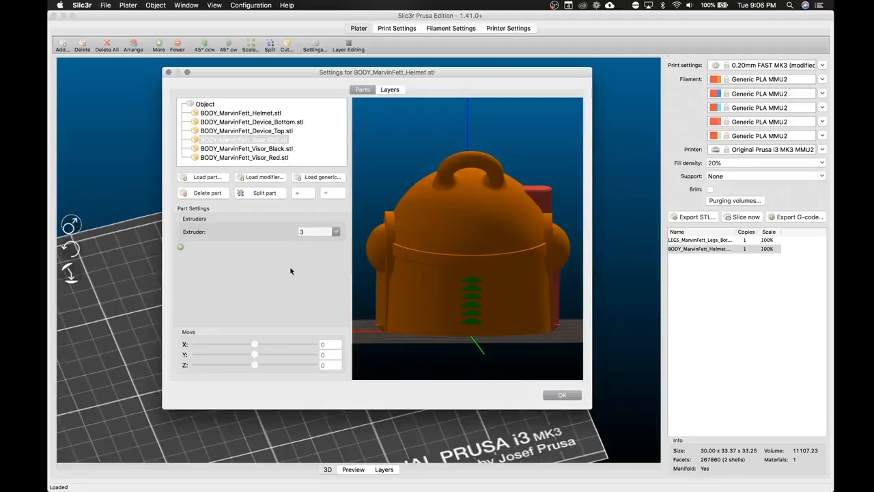
Locate the black visor on the front of the helmet and assign extruder 3 to BODY_MarvinFett_Visor_Black.stl.
click(252, 148)
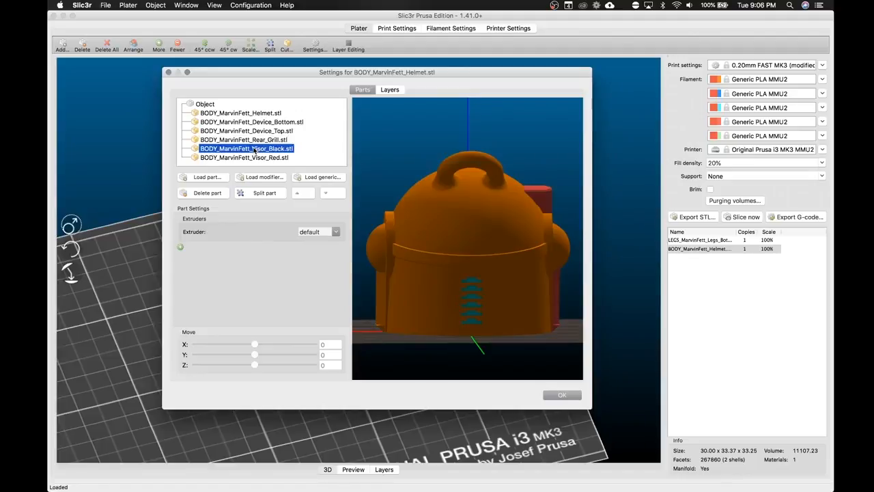
drag(377, 334, 463, 352)
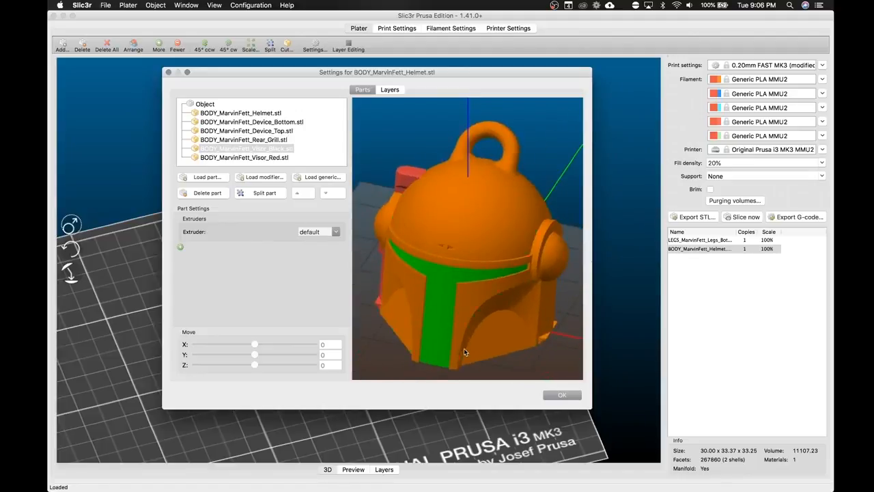
click(277, 140)
click(277, 148)
click(336, 232)
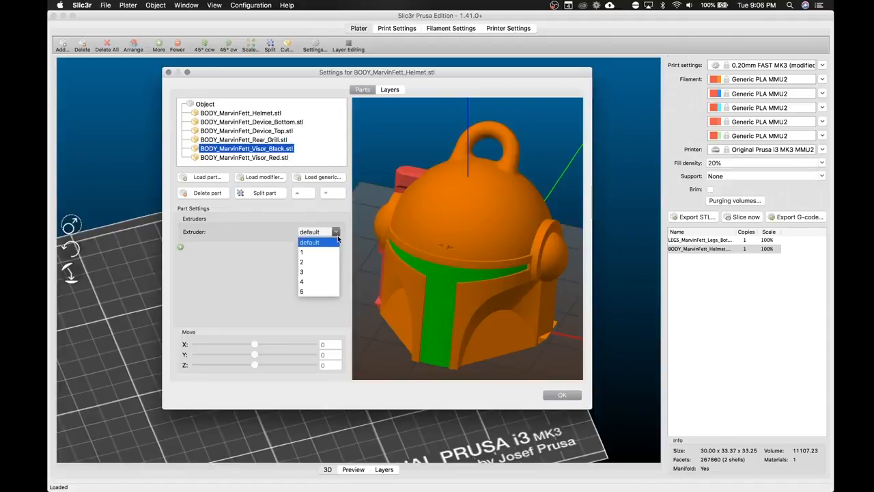
click(317, 275)
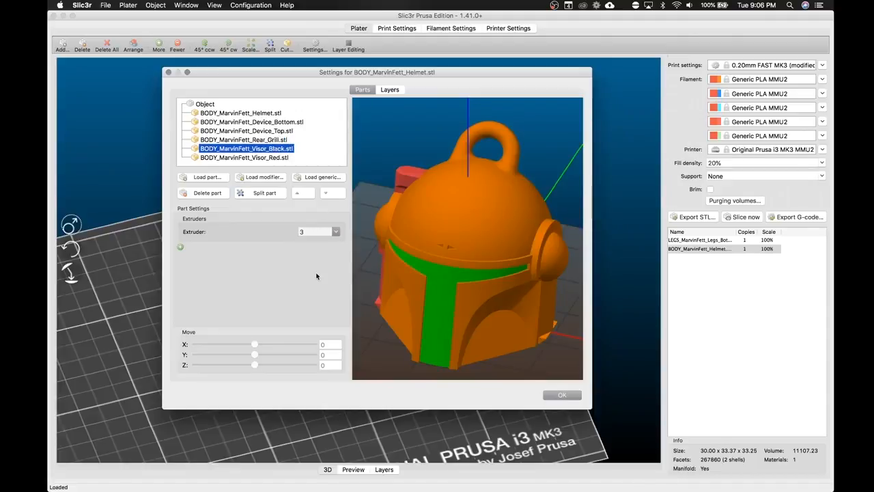
Check the red visor part on the model and assign extruder 2 to BODY_MarvinFett_Visor_Red.stl.
click(281, 158)
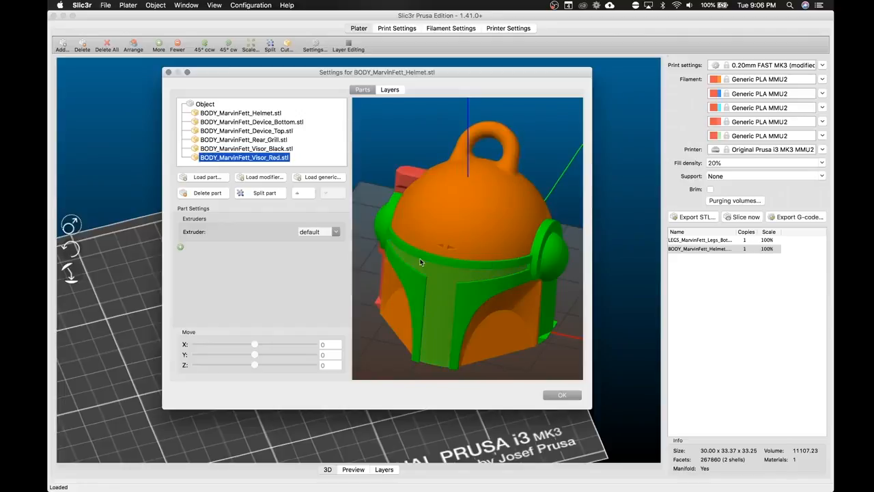
drag(568, 359, 566, 351)
click(336, 233)
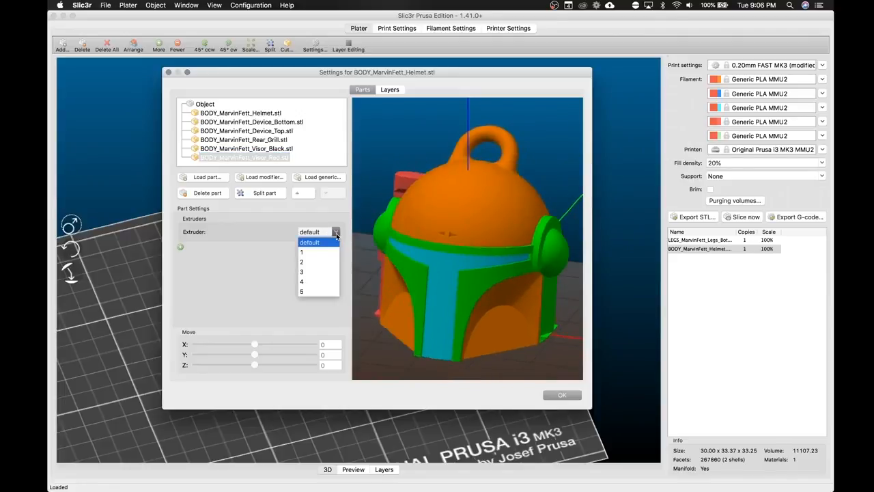
click(303, 263)
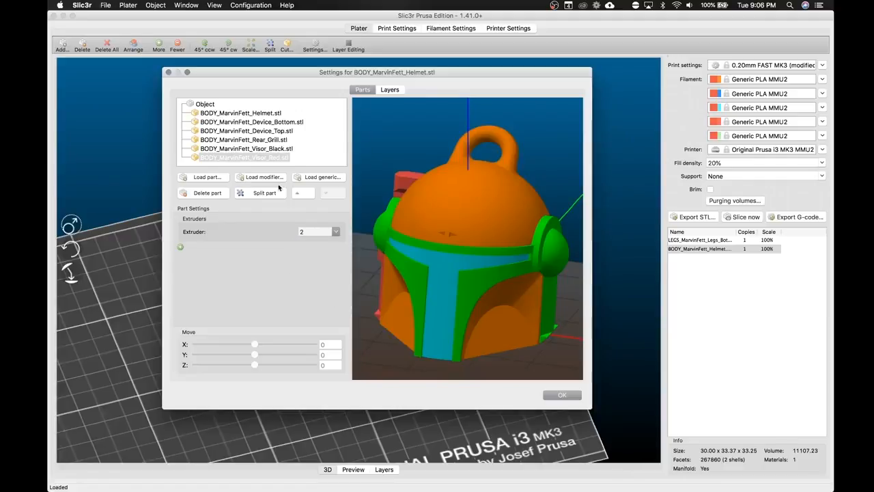
Review the extruder assignment of every helmet part in turn and inspect the coloured helmet from the front.
click(265, 114)
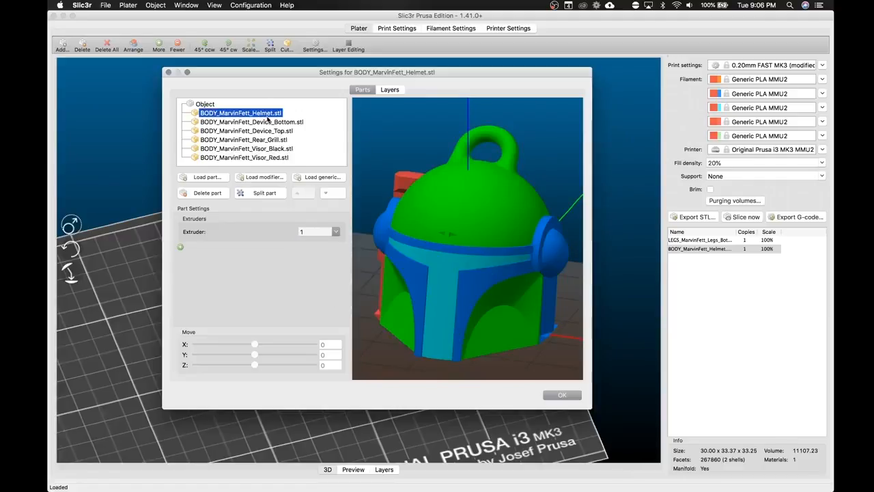
click(268, 122)
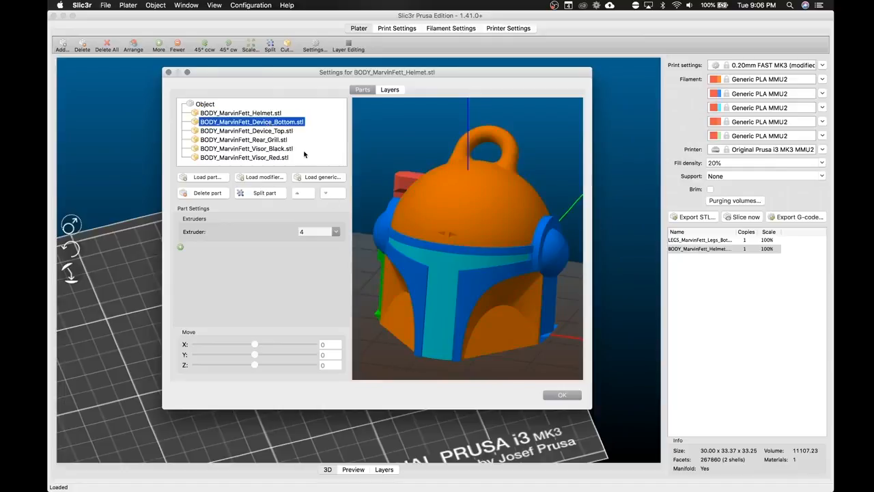
click(283, 131)
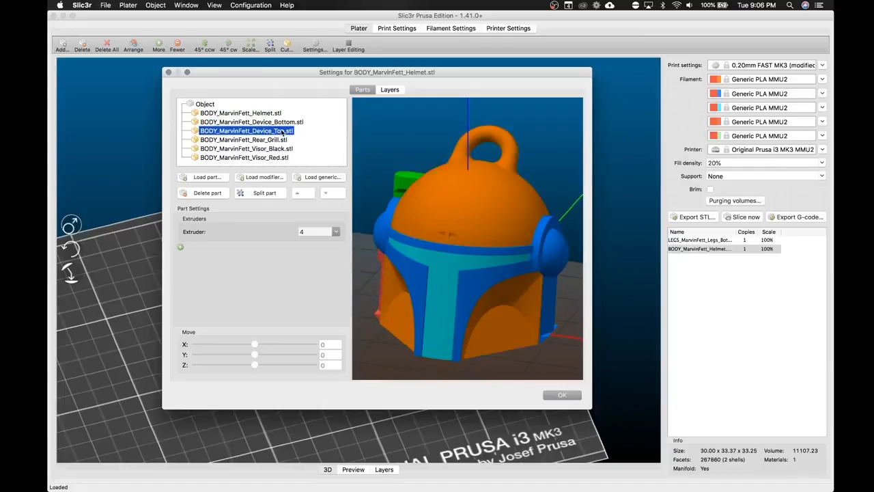
click(275, 140)
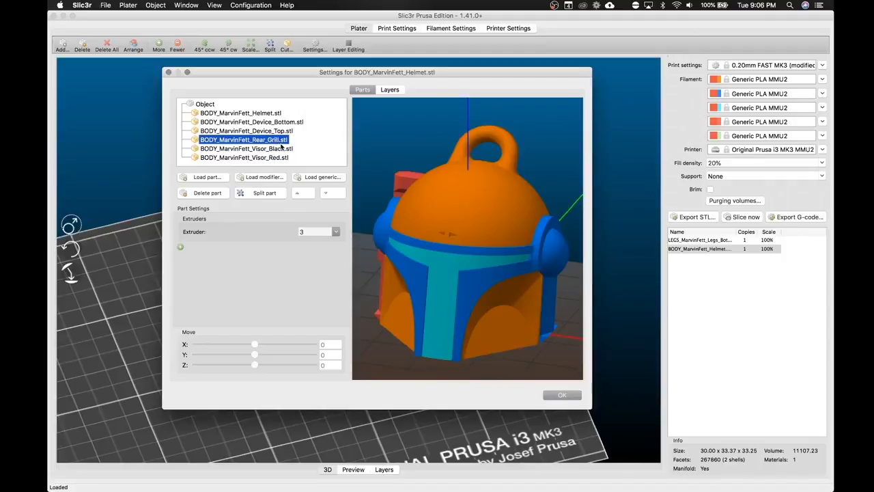
click(280, 149)
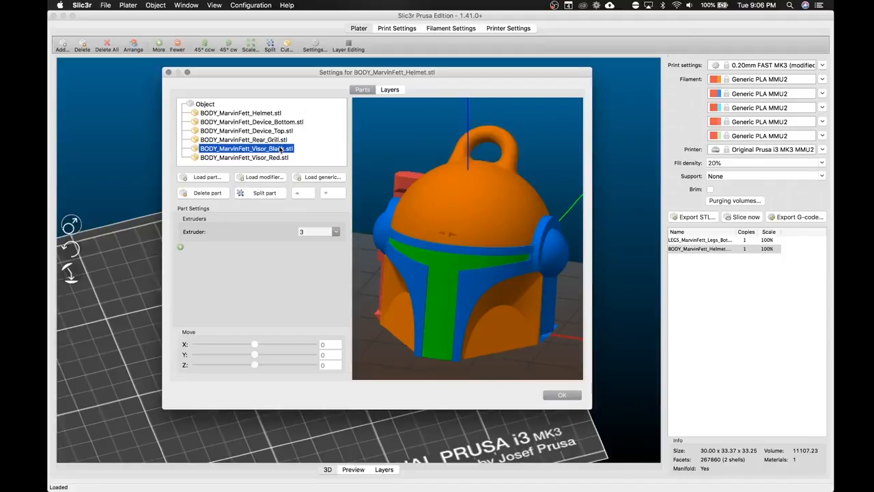
click(276, 158)
drag(375, 349, 386, 348)
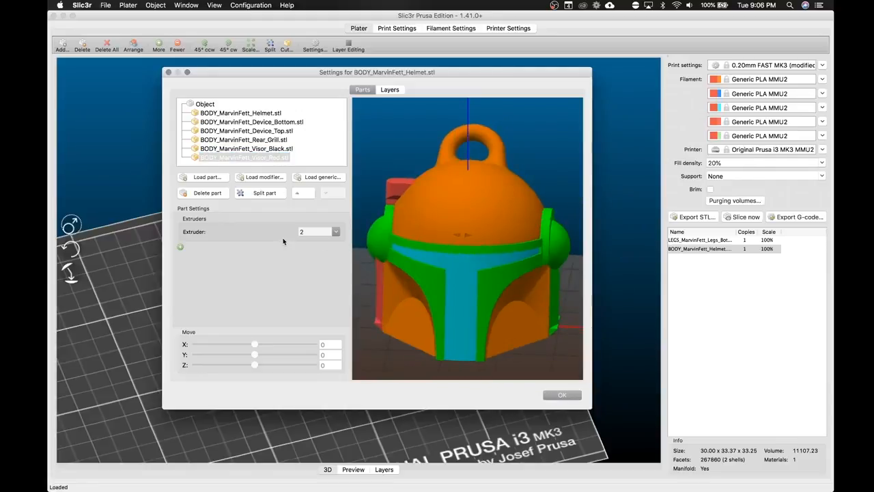
scroll(396, 273, down, 5)
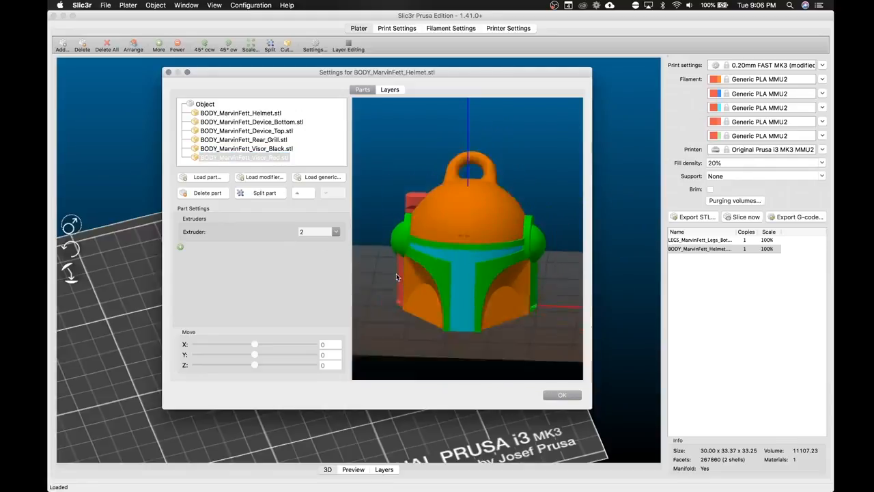
mouse_move(392, 291)
mouse_down()
mouse_move(410, 306)
mouse_move(396, 298)
mouse_up()
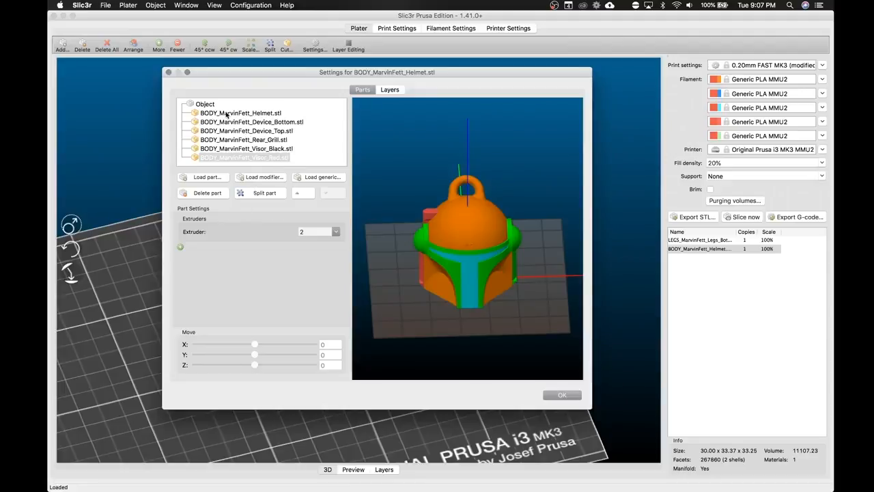
Check the wipe options of the whole helmet object and accept its part settings.
click(208, 106)
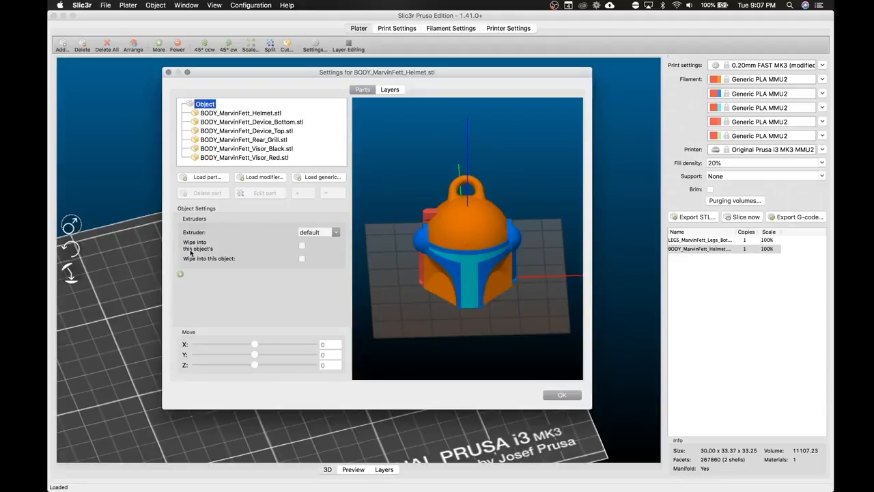
mouse_move(211, 252)
click(564, 396)
Open the object settings of LEGS_MarvinFett_Legs_Bottom.stl from the plate.
click(364, 369)
click(308, 328)
double_click(308, 327)
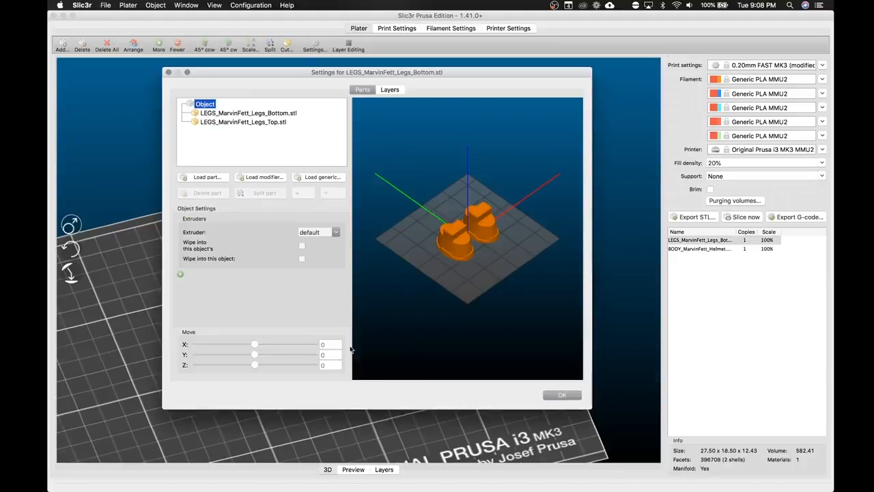
click(335, 232)
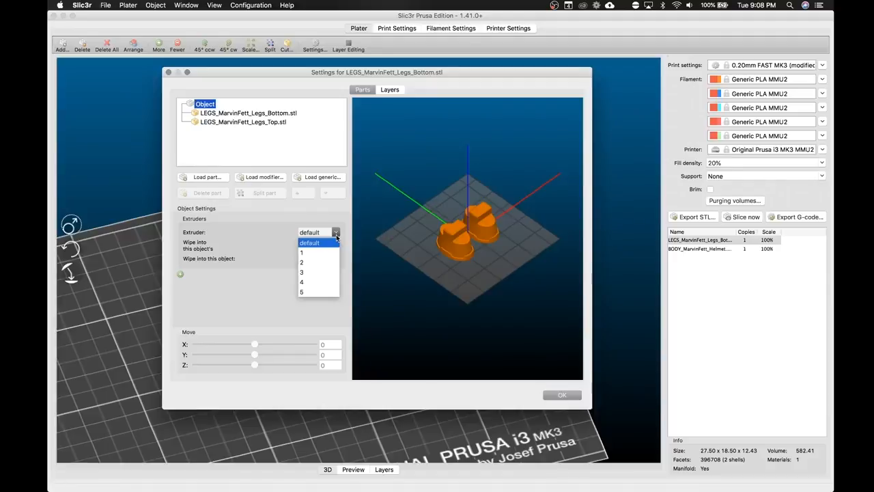
click(303, 282)
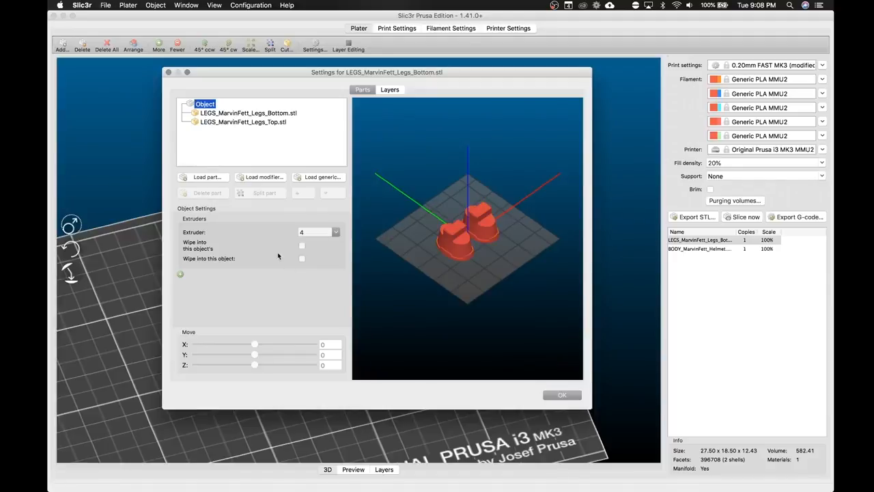
click(336, 233)
click(314, 244)
Assign extruder 4 to LEGS_MarvinFett_Legs_Bottom.stl and extruder 2 to LEGS_MarvinFett_Legs_Top.stl, and accept the legs' settings.
click(227, 113)
click(336, 233)
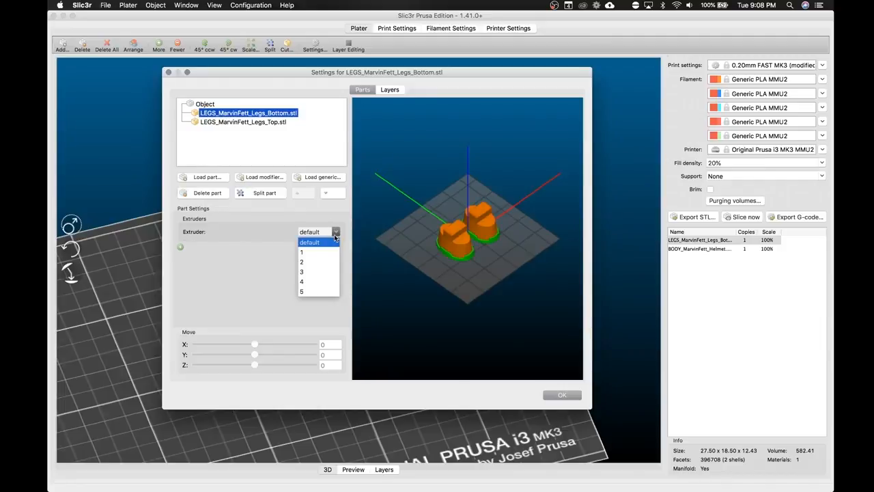
click(303, 281)
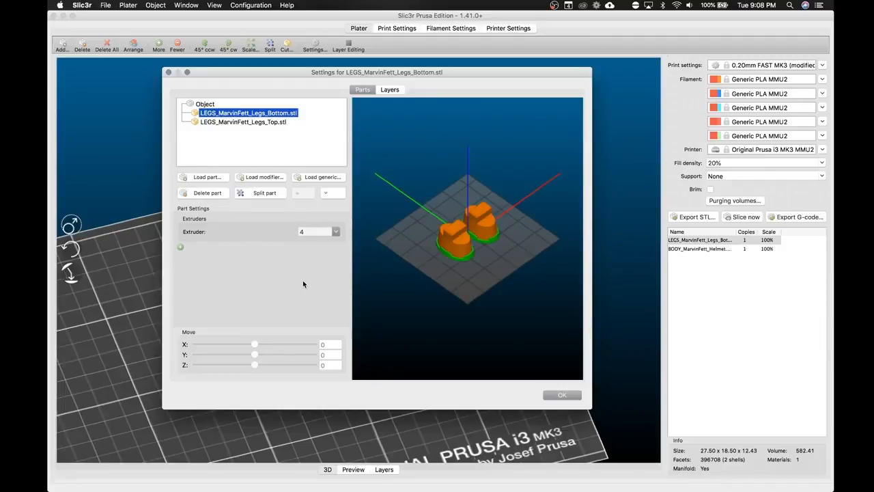
click(260, 122)
click(336, 233)
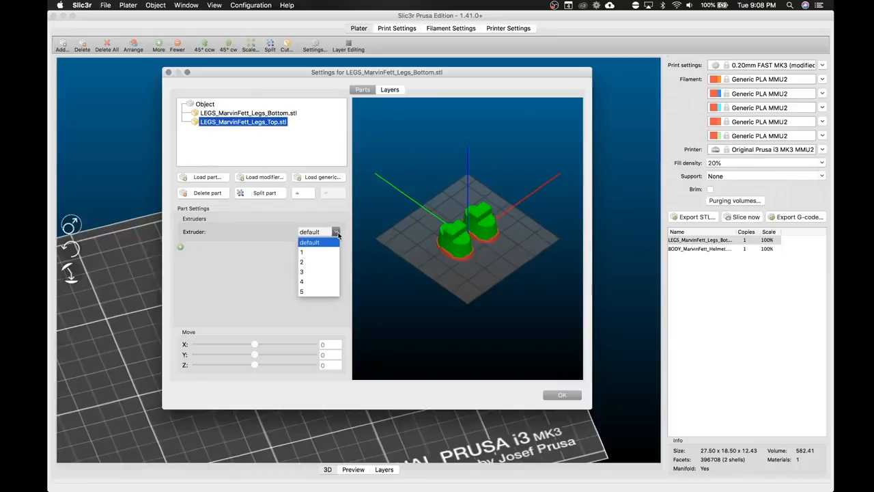
click(308, 263)
click(568, 395)
Inspect the extruder colours of the helmet and legs on the build plate with nothing selected.
drag(343, 380, 333, 362)
drag(301, 316, 270, 330)
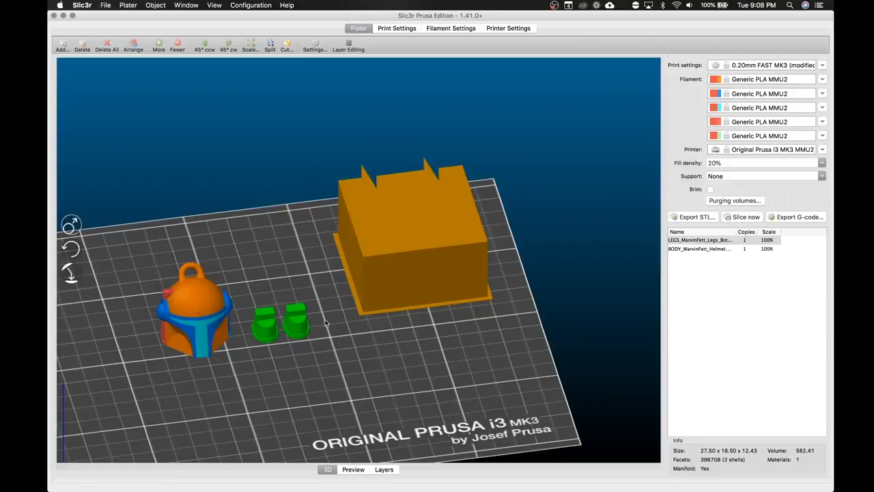
drag(400, 372, 403, 361)
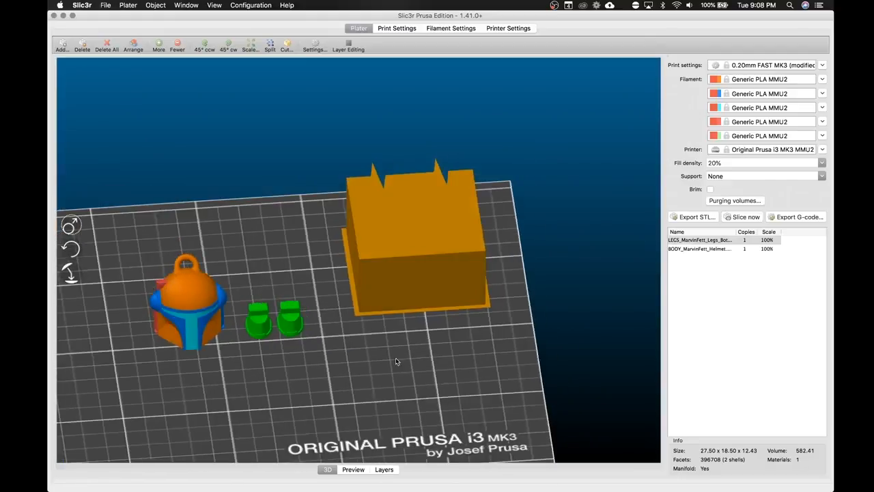
click(196, 326)
click(231, 364)
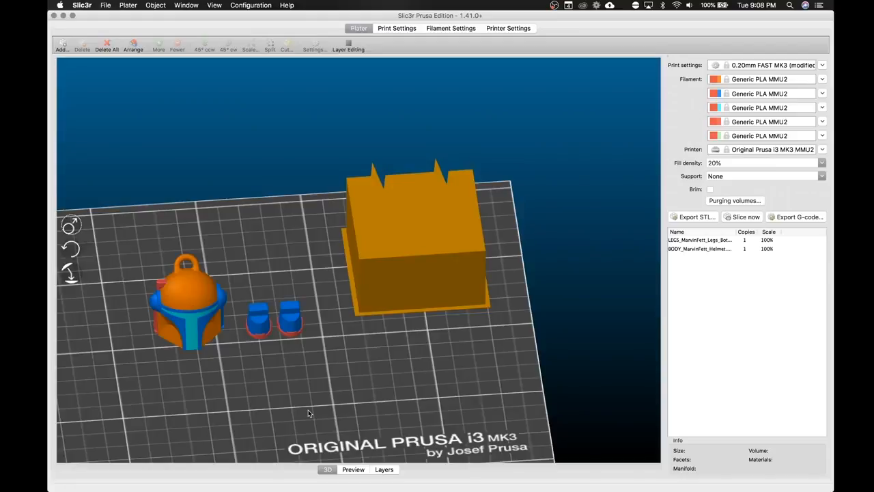
mouse_move(266, 380)
mouse_down()
mouse_move(292, 378)
mouse_move(263, 366)
mouse_move(271, 369)
mouse_up()
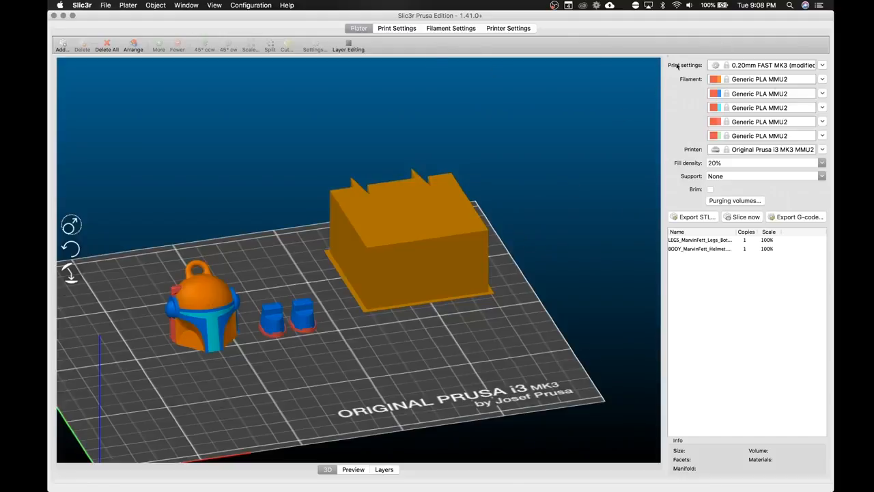
Change the preview colour of extruder 1 to blue in the printer settings.
click(501, 27)
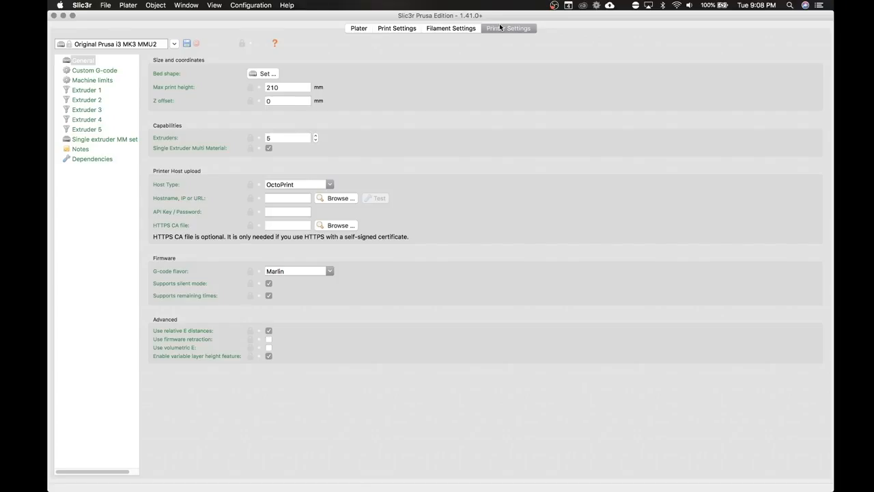
click(95, 90)
click(287, 364)
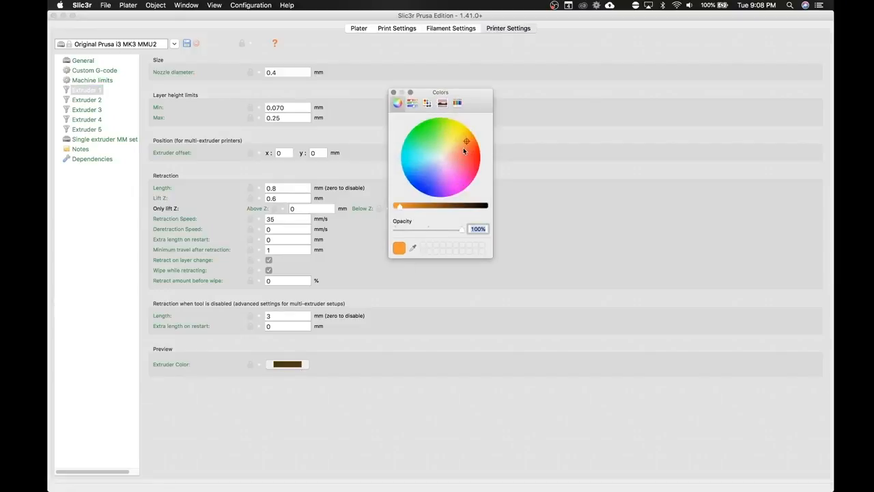
mouse_move(466, 141)
mouse_down()
mouse_move(430, 136)
mouse_move(414, 146)
mouse_move(411, 184)
mouse_up()
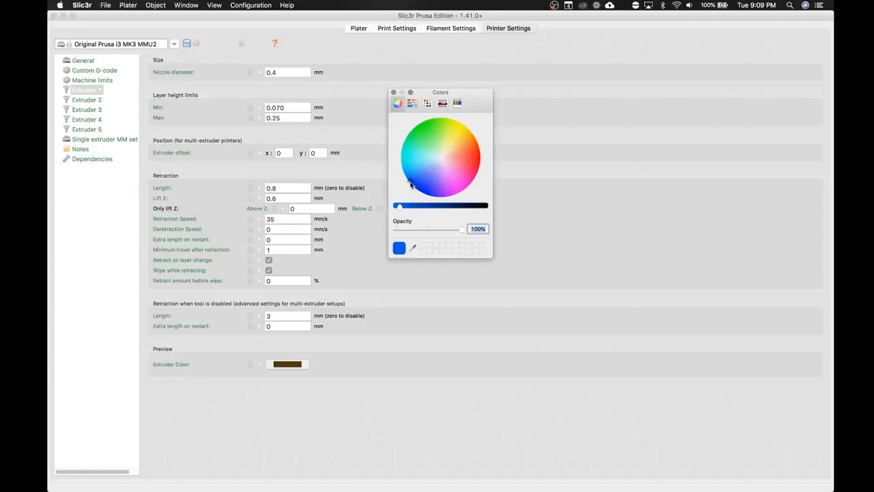
click(393, 93)
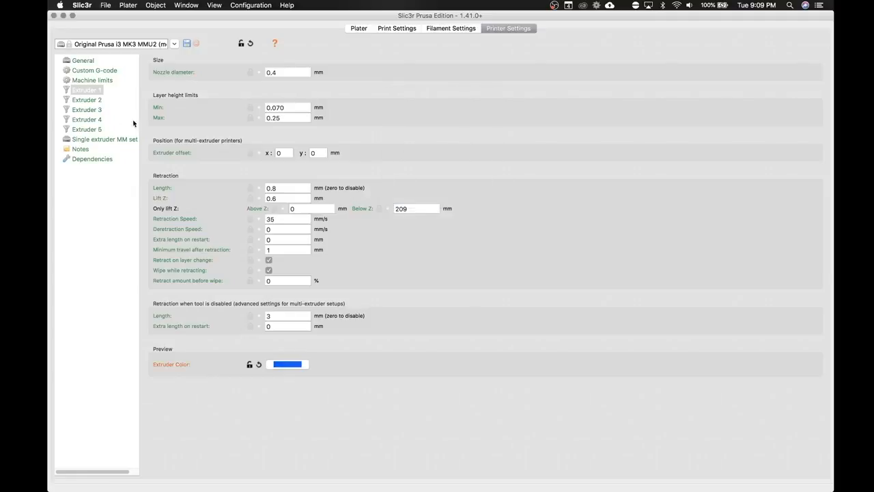
Change the preview colour of extruder 4 to a light grey with slightly reduced brightness.
click(97, 119)
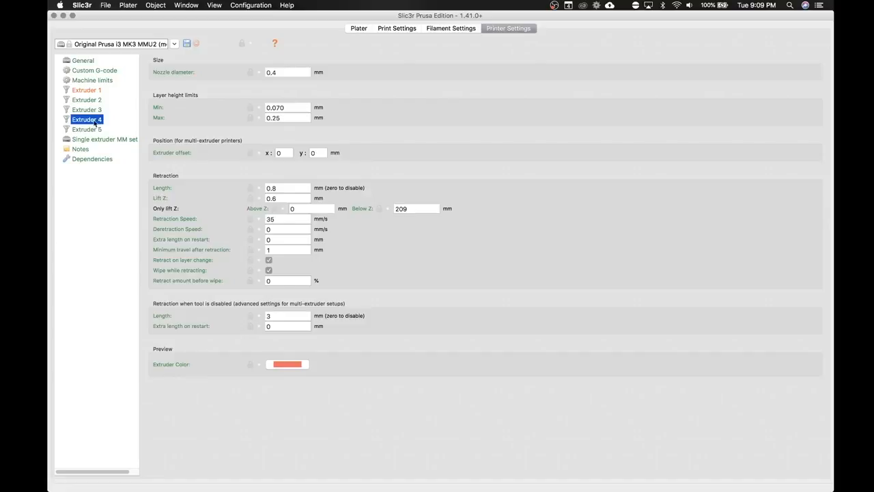
click(287, 364)
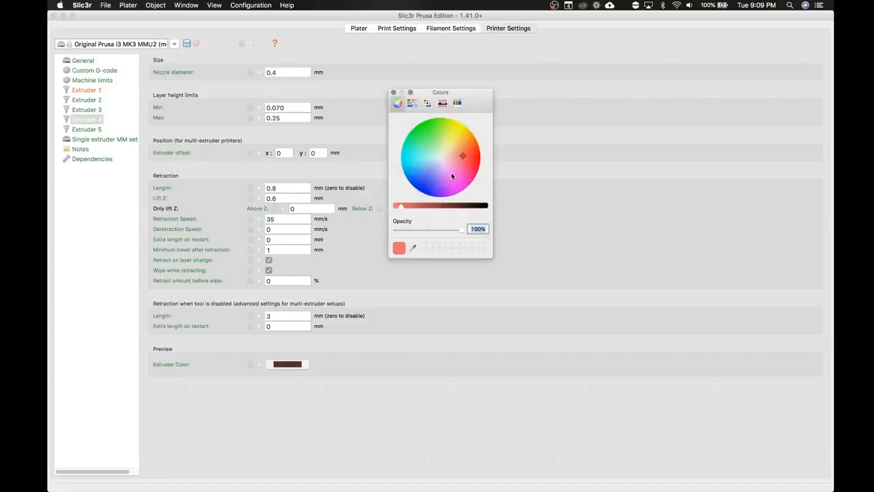
drag(462, 156, 443, 159)
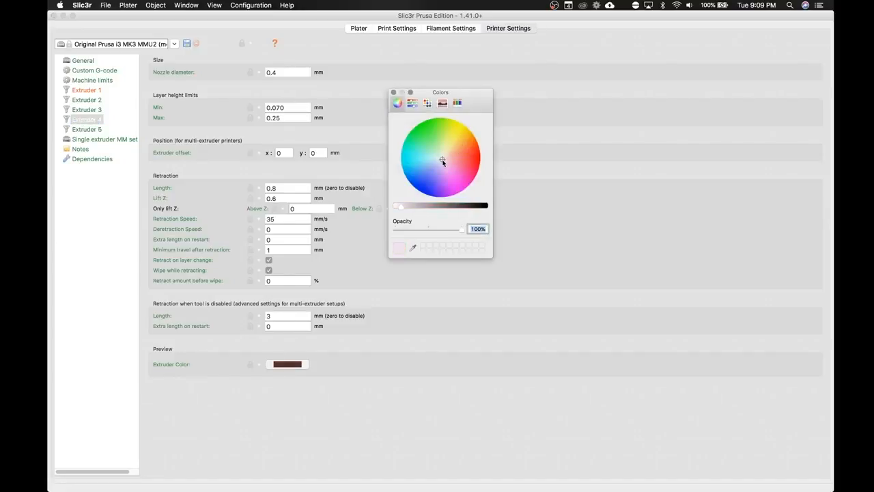
drag(403, 207, 409, 207)
click(393, 92)
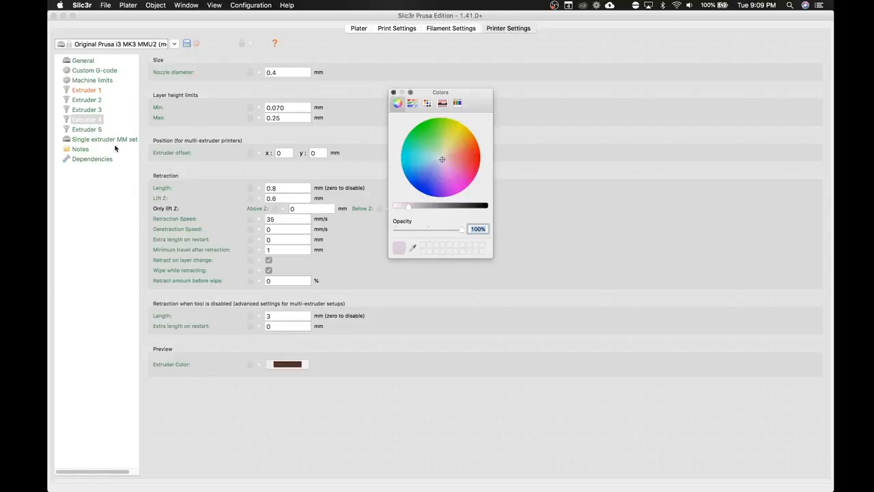
Change the preview colour of extruder 3 to black in the printer settings.
click(87, 129)
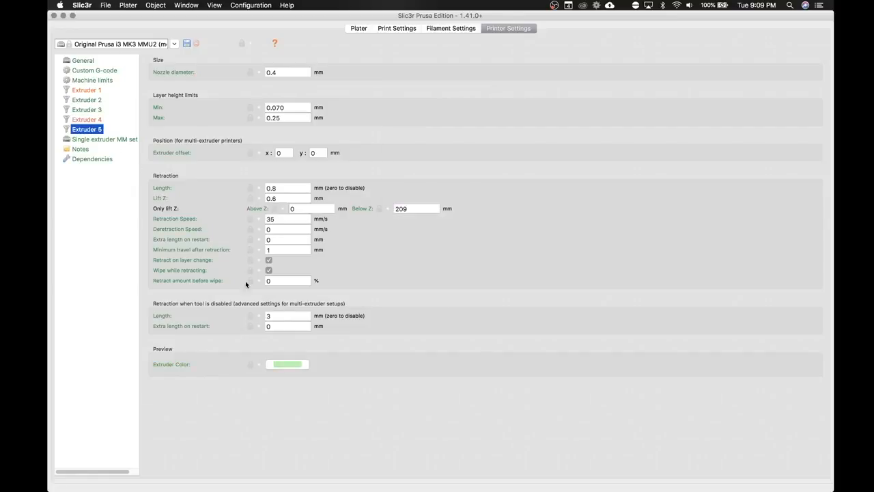
click(96, 111)
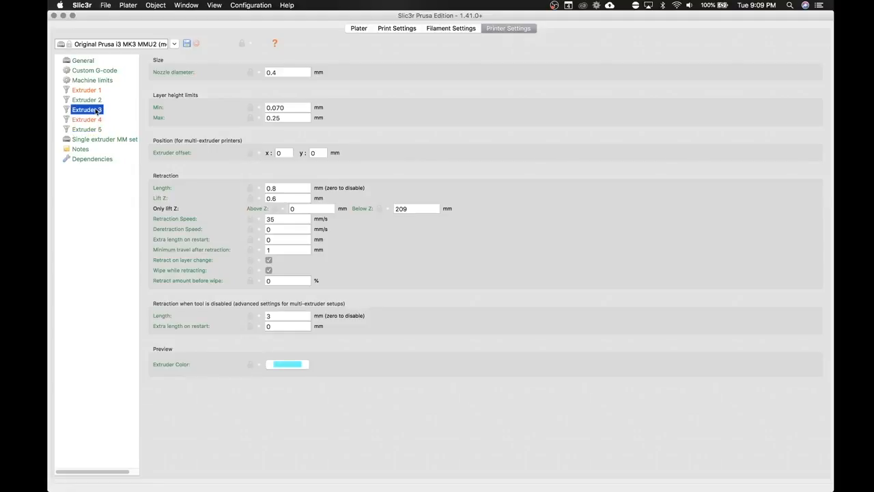
click(290, 367)
drag(472, 204, 496, 210)
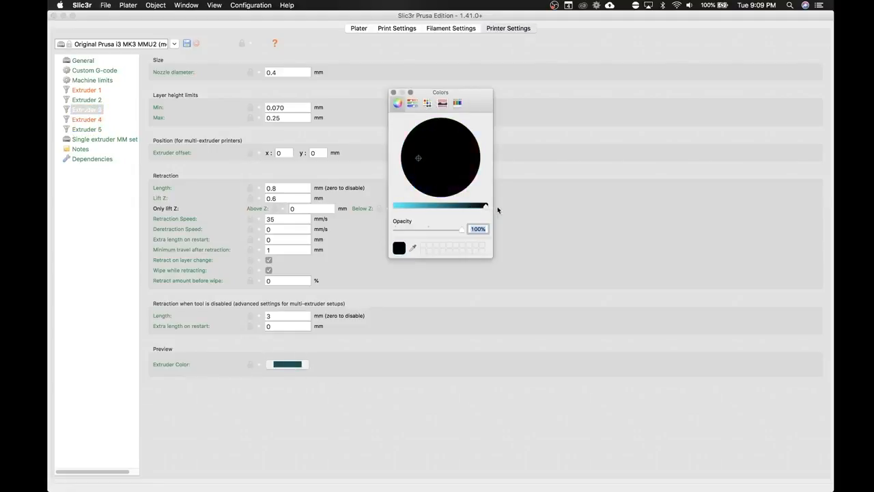
click(393, 93)
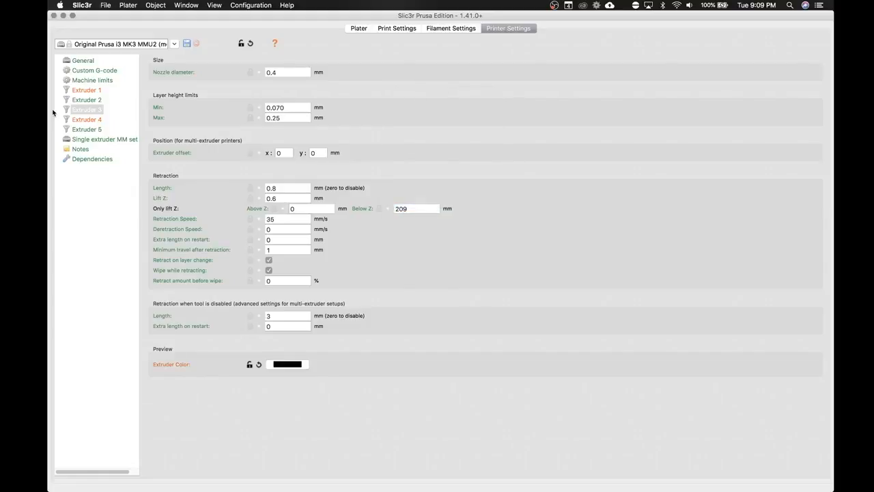
Check the preview colour of extruder 2 and examine the helmet's part colours in its object settings.
click(83, 100)
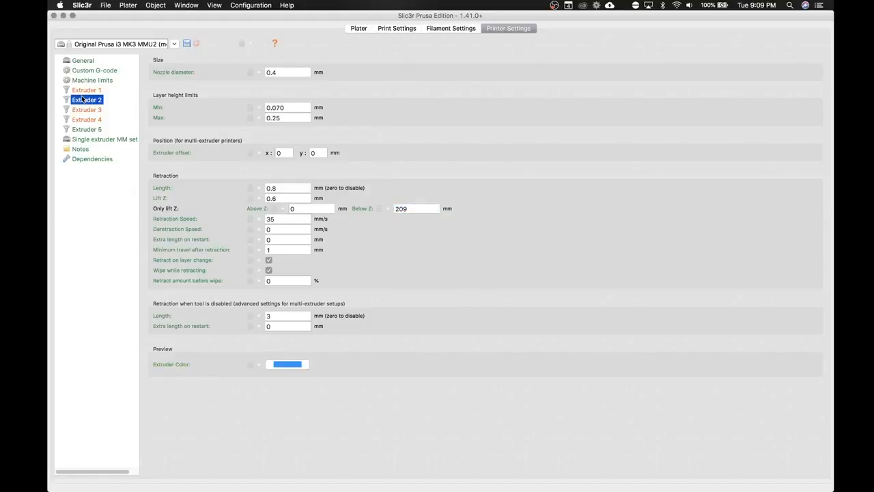
click(359, 28)
mouse_move(295, 360)
mouse_down()
mouse_move(310, 361)
mouse_move(295, 360)
mouse_up()
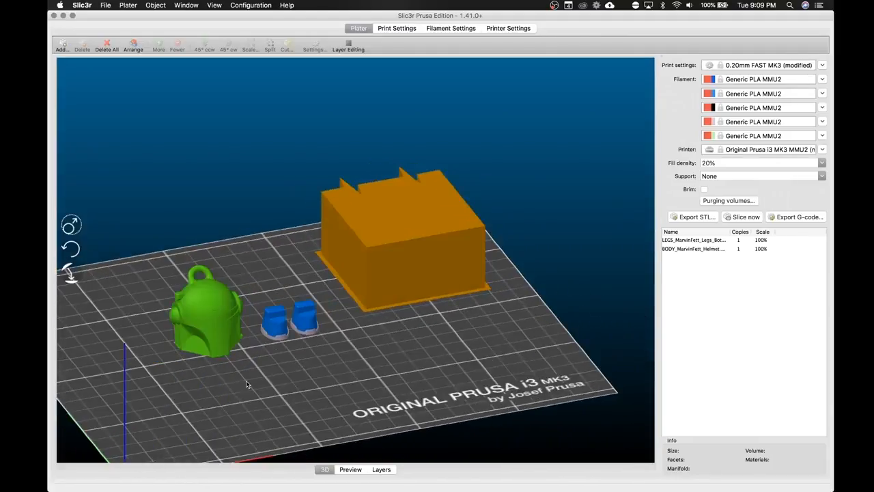
double_click(216, 302)
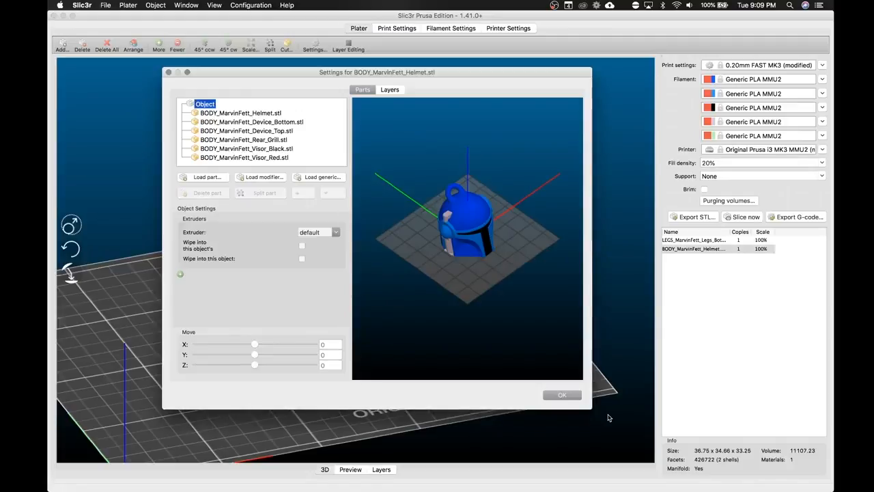
click(575, 396)
Change the preview colour of extruder 1 to green with slightly reduced brightness.
click(508, 28)
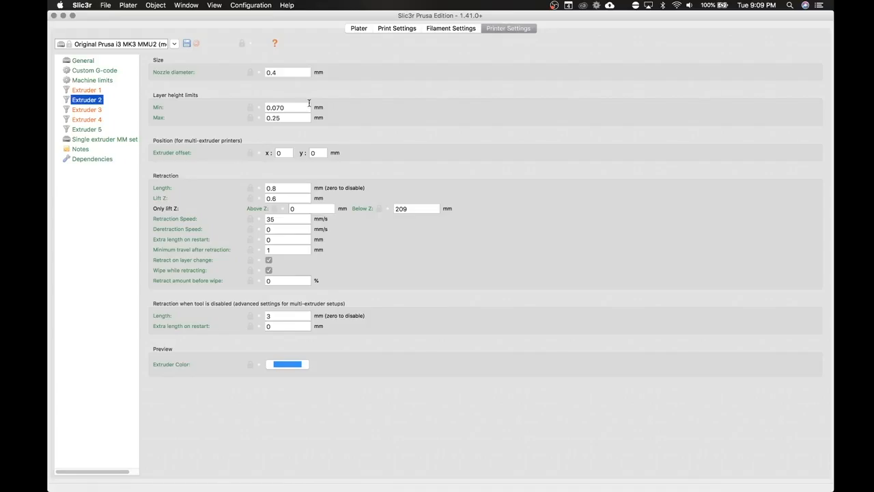
click(103, 90)
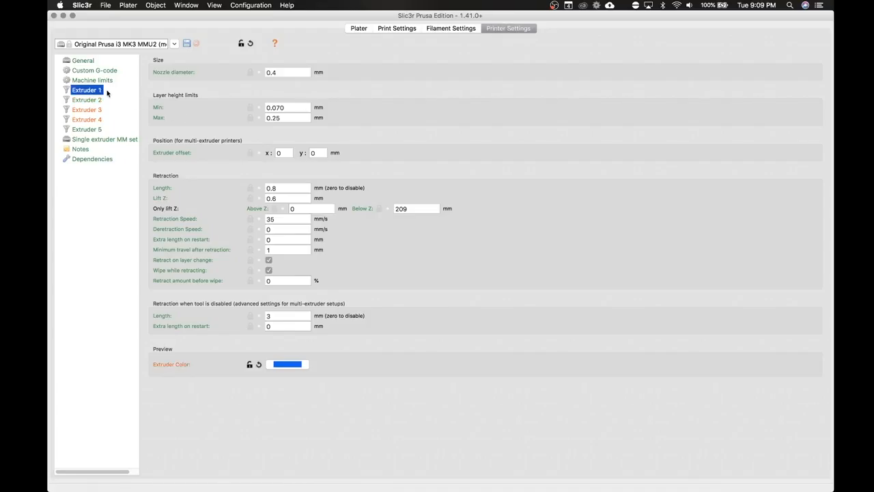
click(293, 364)
drag(417, 181, 414, 138)
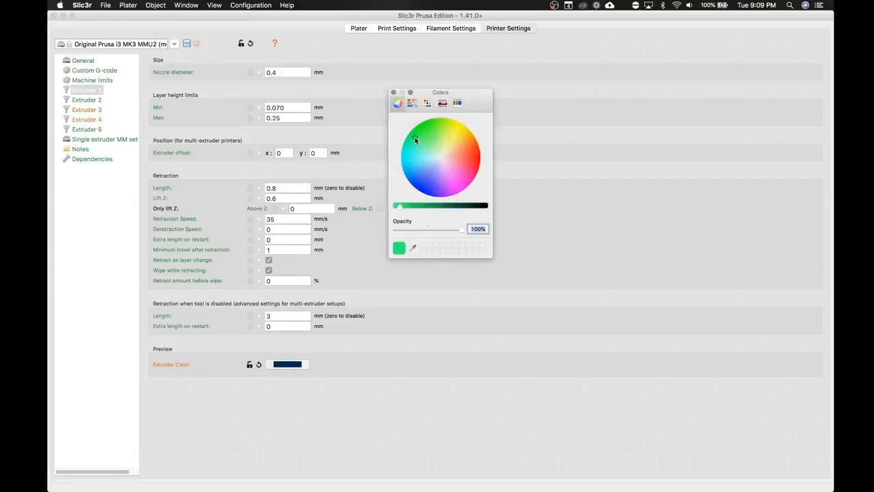
drag(399, 206, 415, 206)
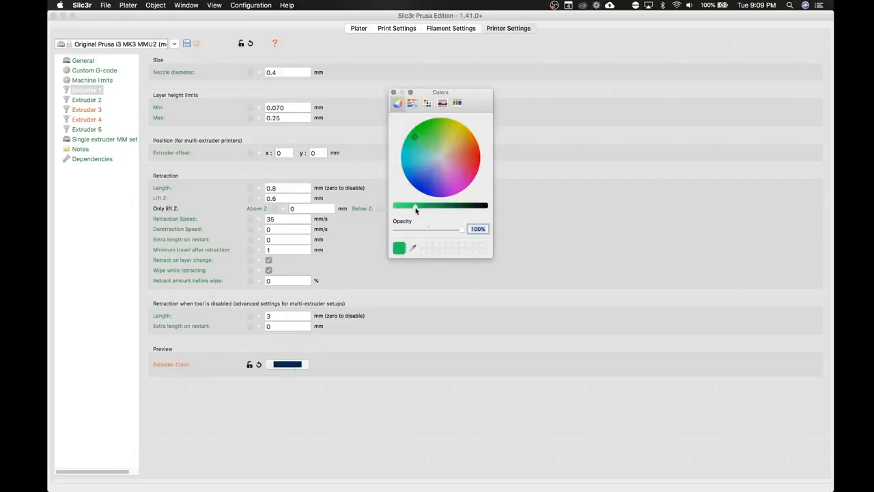
click(393, 92)
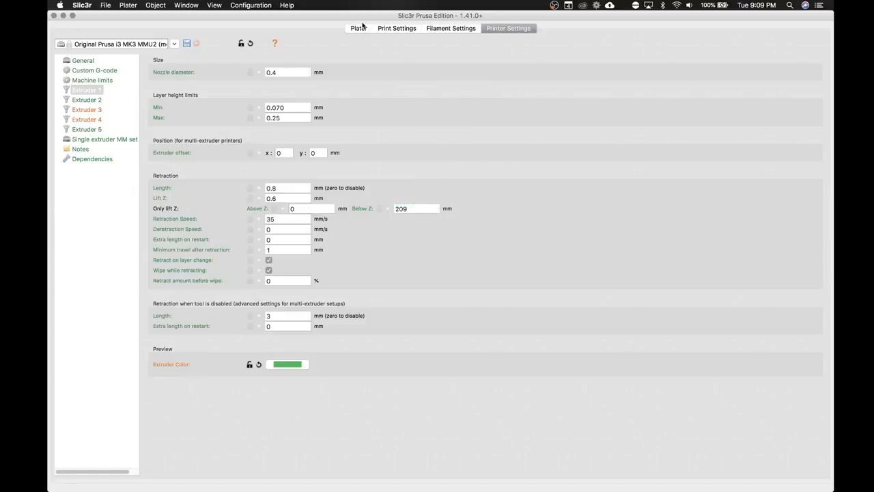
Check the new colours on the build plate and shift the legs and the helmet slightly to the right.
click(359, 28)
drag(398, 327, 368, 344)
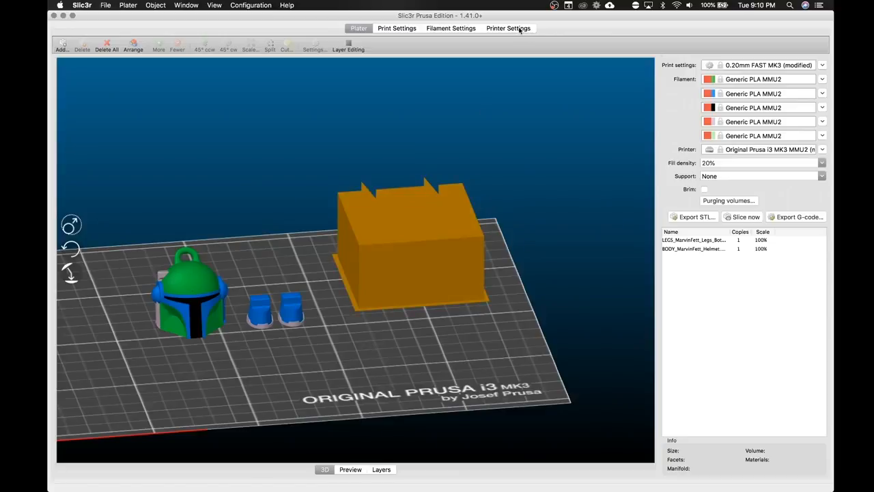
drag(337, 367, 335, 375)
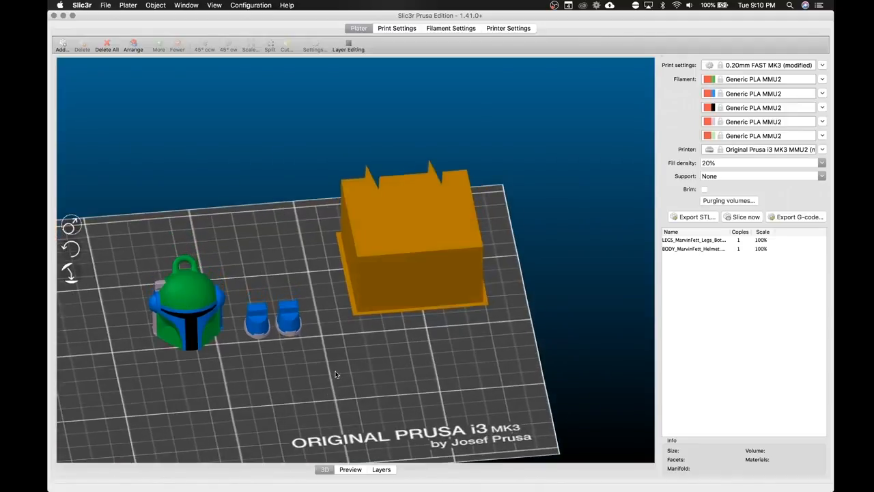
drag(255, 324, 273, 330)
drag(207, 339, 256, 361)
click(250, 360)
Increase the number of copies of the helmet and of the legs to three each.
click(210, 307)
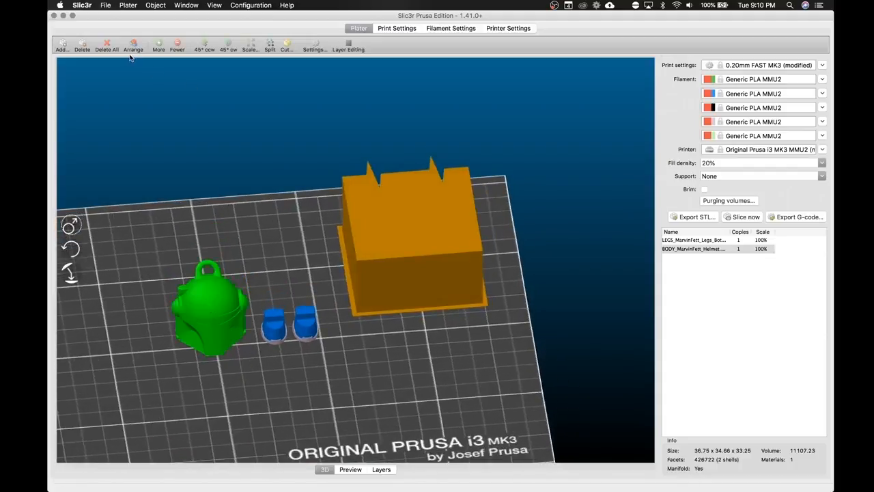
click(160, 46)
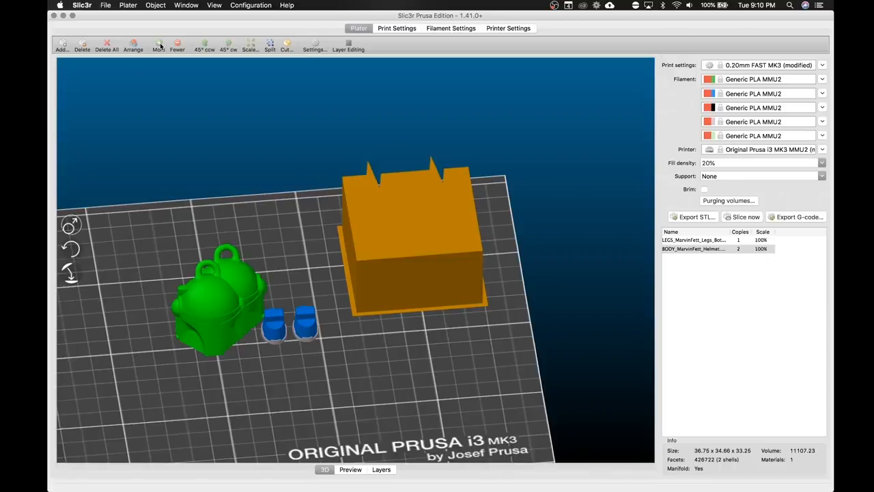
click(159, 45)
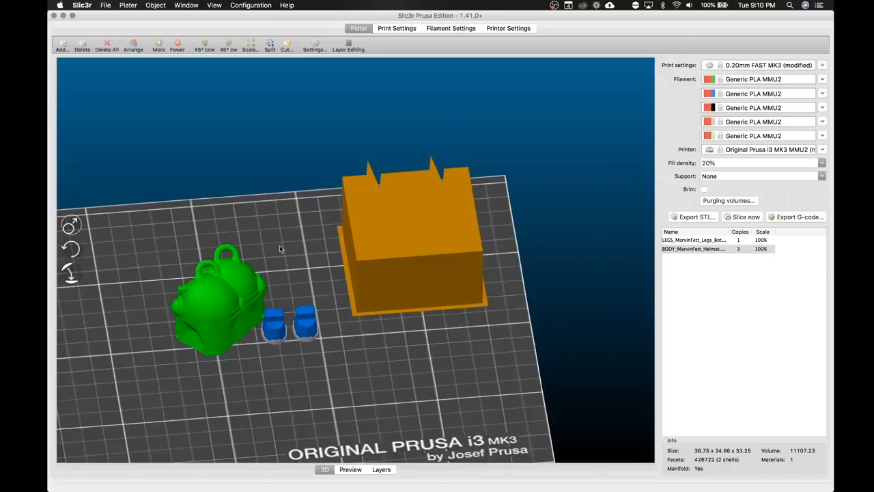
click(270, 324)
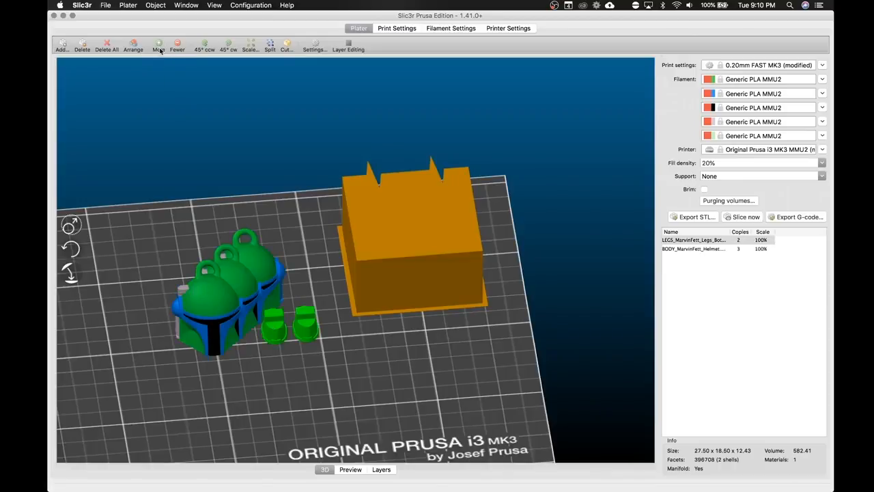
click(159, 46)
click(159, 46)
Spread the three helmet copies apart on the build plate.
click(252, 313)
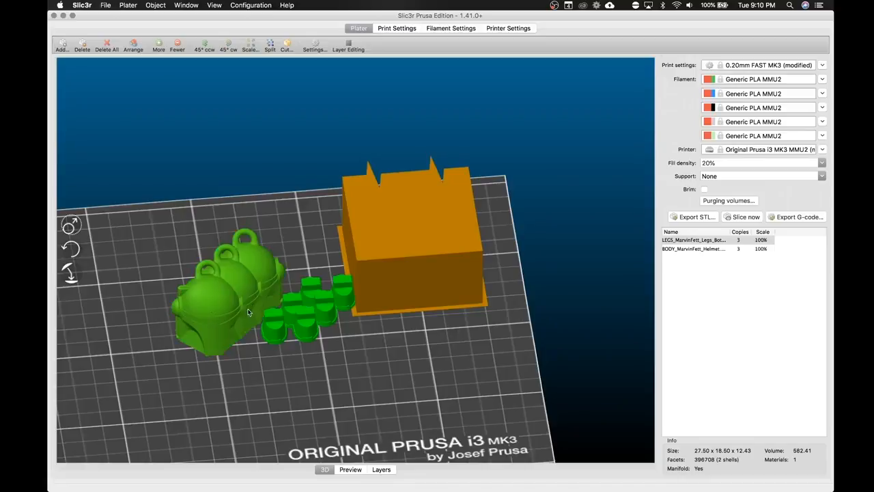
drag(252, 312, 231, 397)
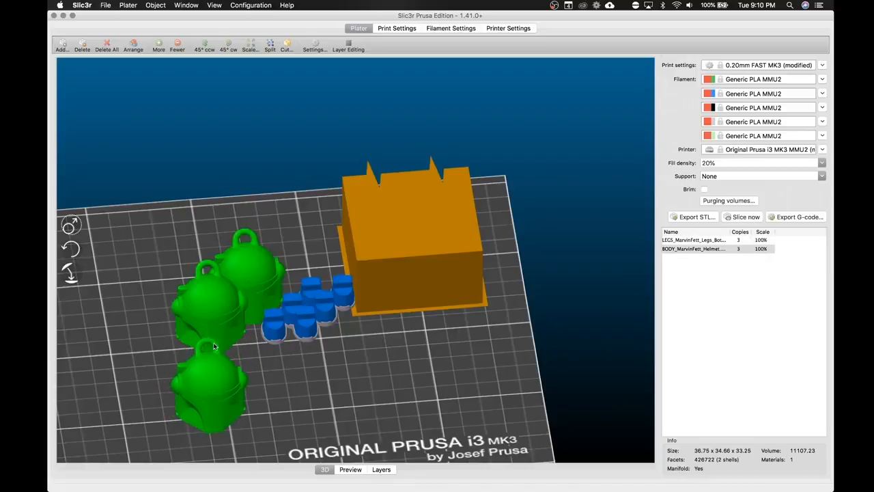
drag(206, 312, 195, 313)
scroll(322, 381, down, 5)
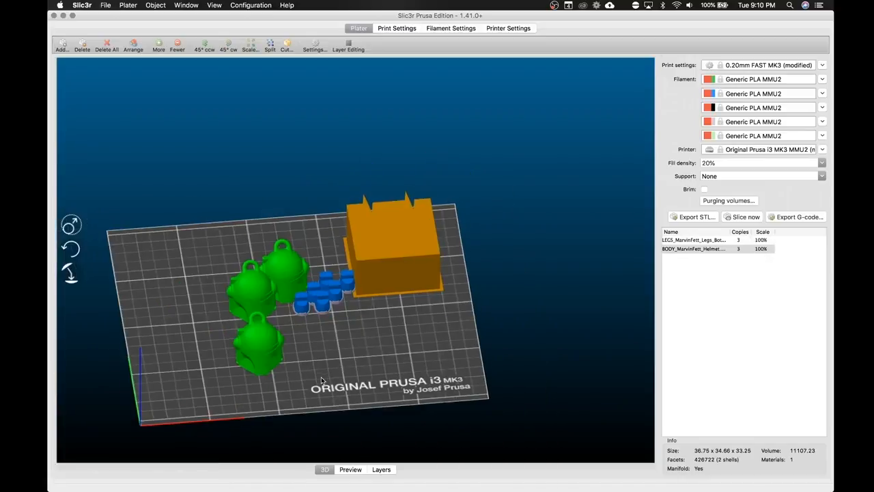
drag(266, 363, 174, 333)
Arrange the three pairs of legs in a column between the helmets and the wipe tower.
drag(326, 304, 326, 336)
drag(334, 299, 302, 282)
drag(384, 341, 383, 344)
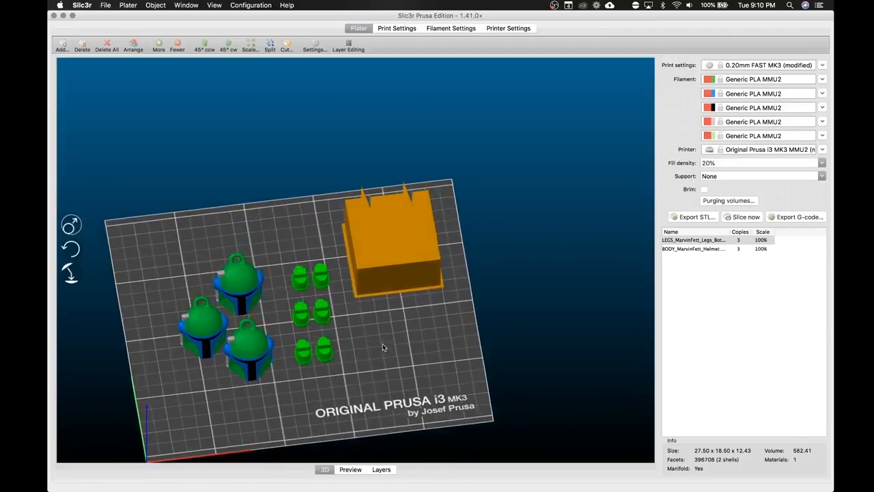
Move the front helmet slightly closer to the legs, clear of its neighbouring copies.
click(247, 353)
drag(247, 353, 281, 377)
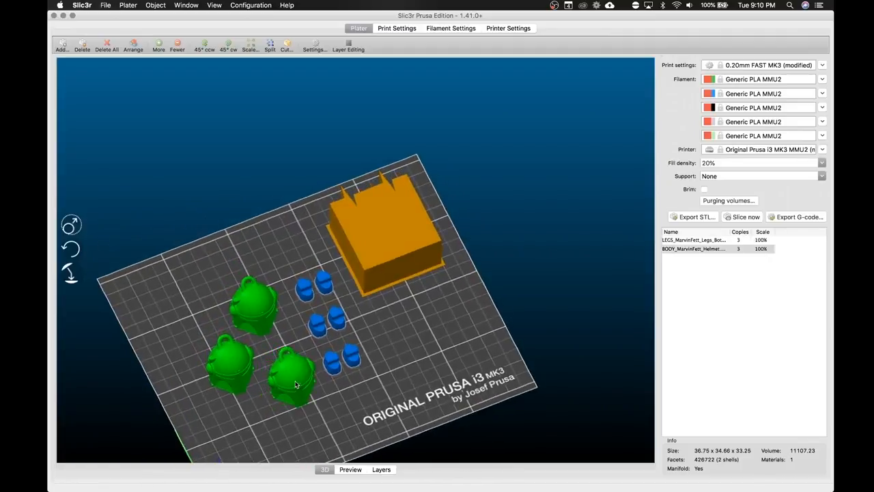
drag(402, 362, 395, 360)
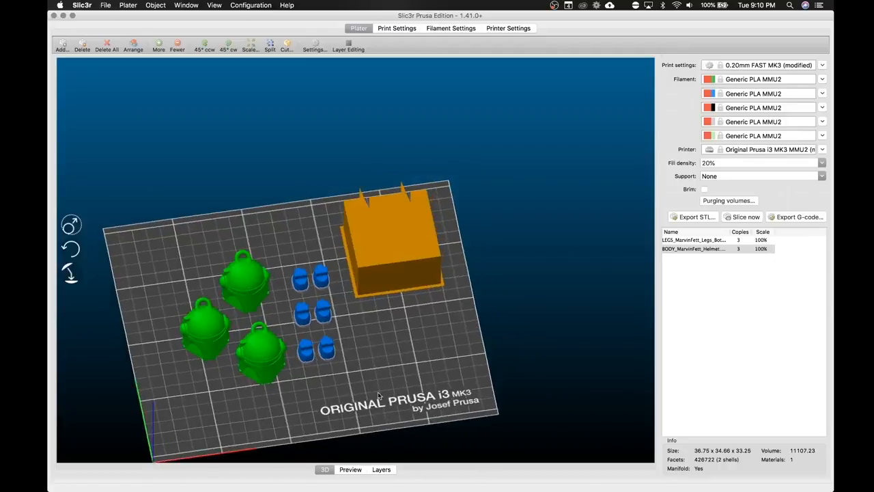
Slice the plate and examine the sliced helmets, legs and wipe tower in the tool-coloured preview.
click(757, 218)
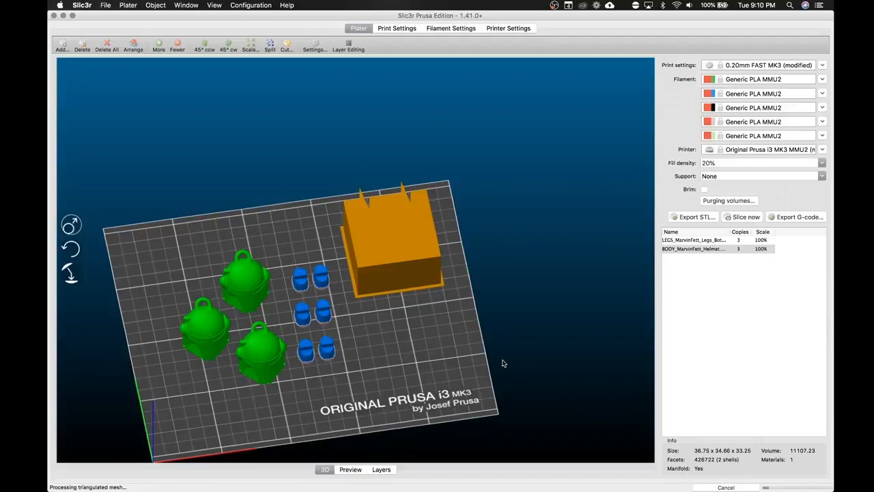
click(350, 470)
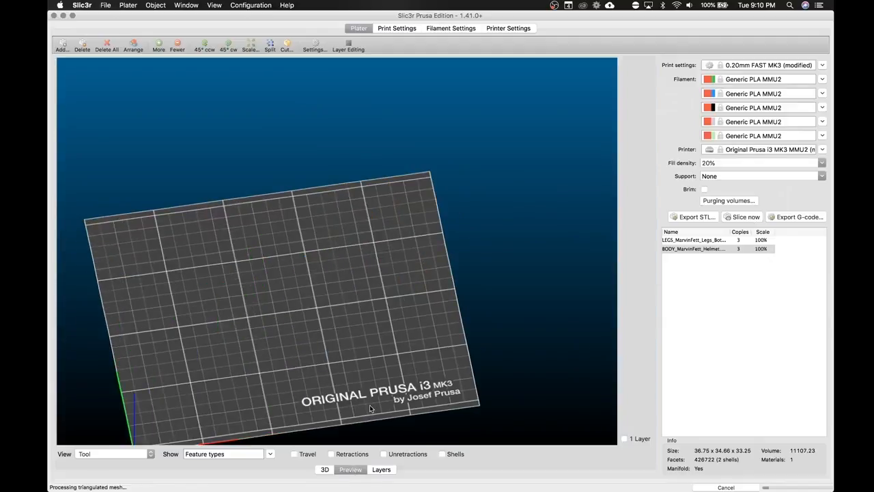
right_drag(351, 349, 400, 310)
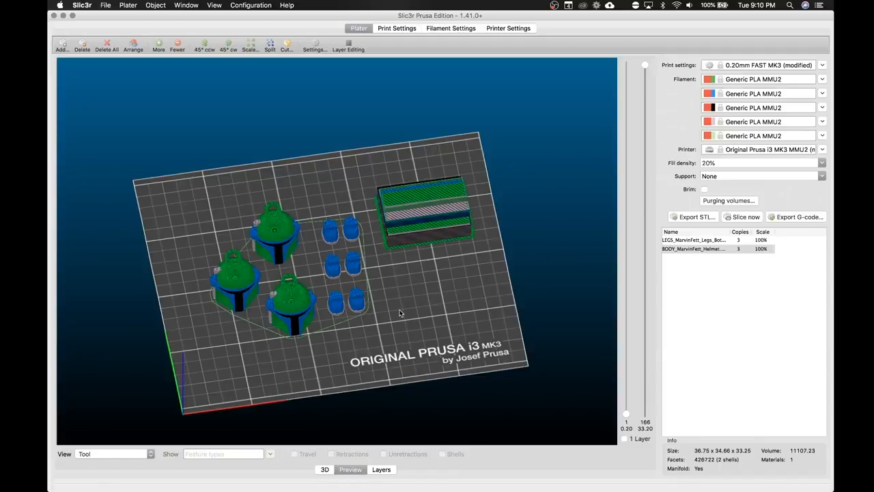
scroll(415, 269, up, 10)
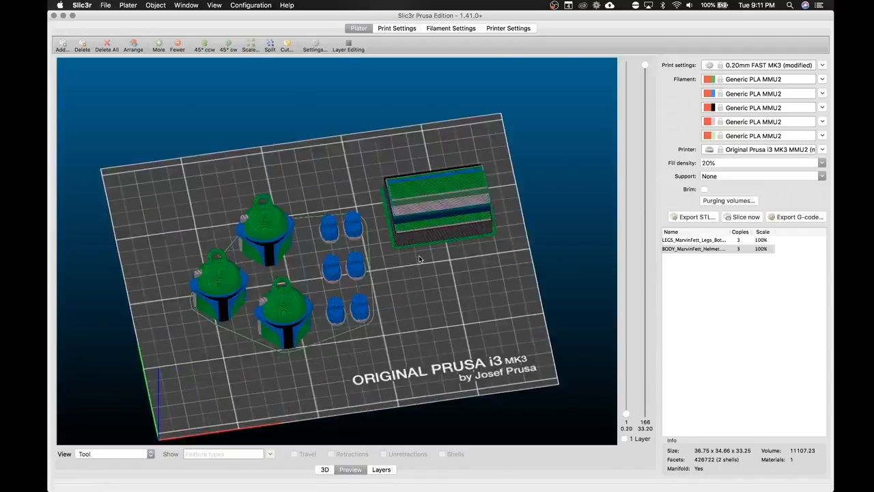
scroll(419, 255, down, 5)
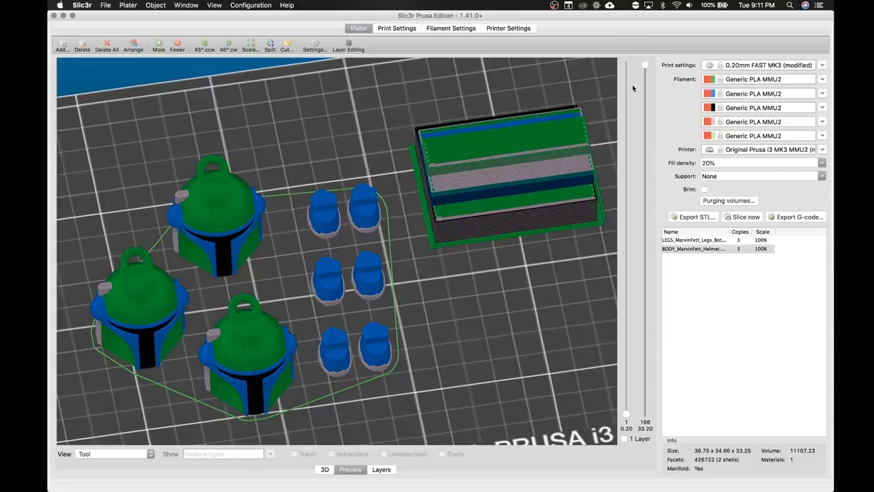
Run through the sliced layers down and back up to full height to examine the colour changes.
drag(645, 70, 644, 336)
drag(637, 410, 643, 171)
drag(642, 126, 641, 53)
scroll(523, 293, down, 5)
mouse_move(446, 300)
mouse_down()
mouse_move(451, 273)
mouse_move(441, 291)
mouse_move(450, 296)
mouse_up()
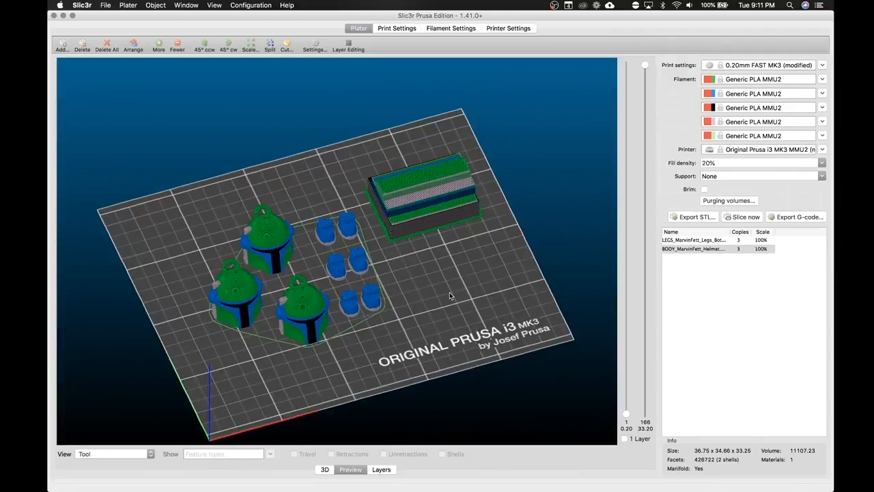
Switch to the OBS desktop and look back through the live chat for viewers' questions.
key(ctrl+Left)
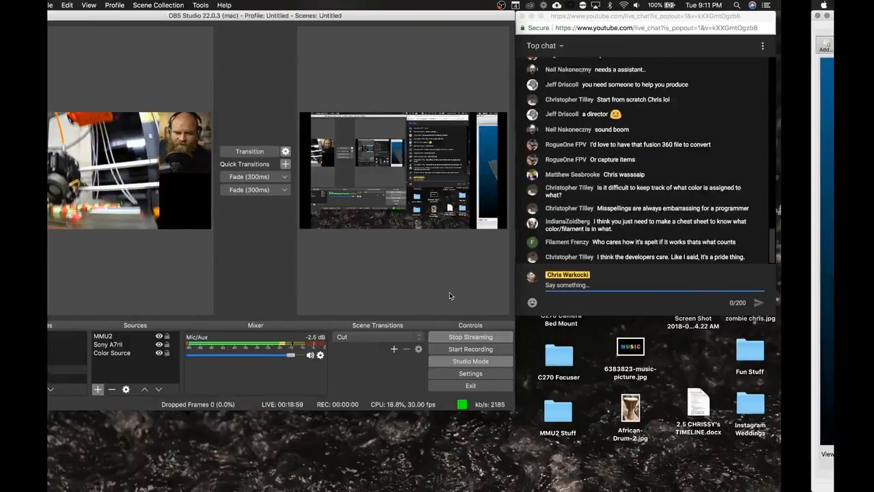
scroll(667, 179, up, 10)
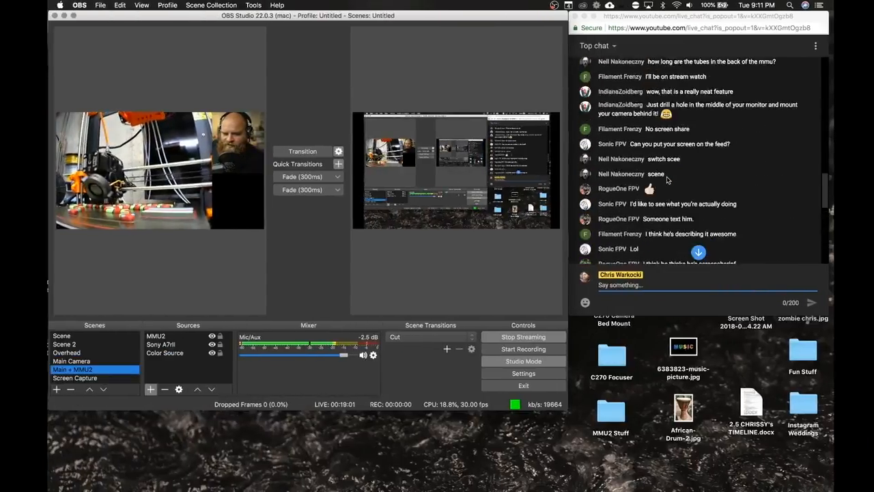
scroll(667, 180, down, 3)
scroll(667, 180, down, 1)
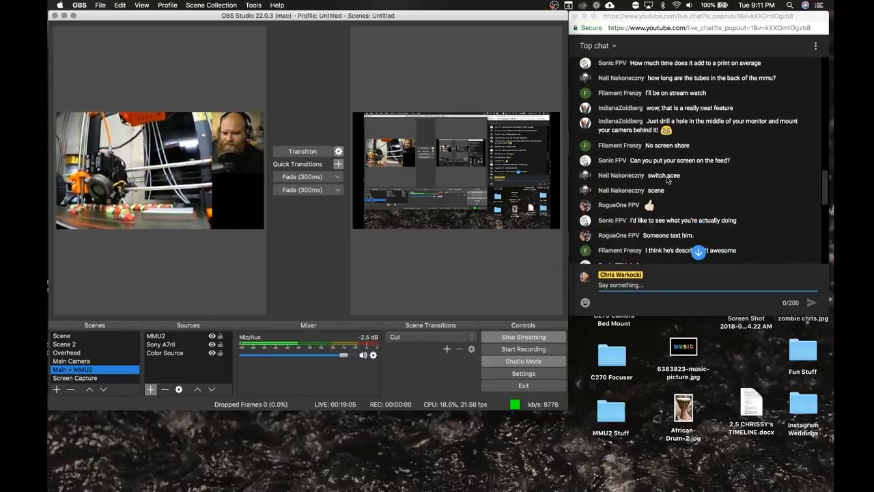
Transition the OBS live output to the Main Camera scene.
click(72, 360)
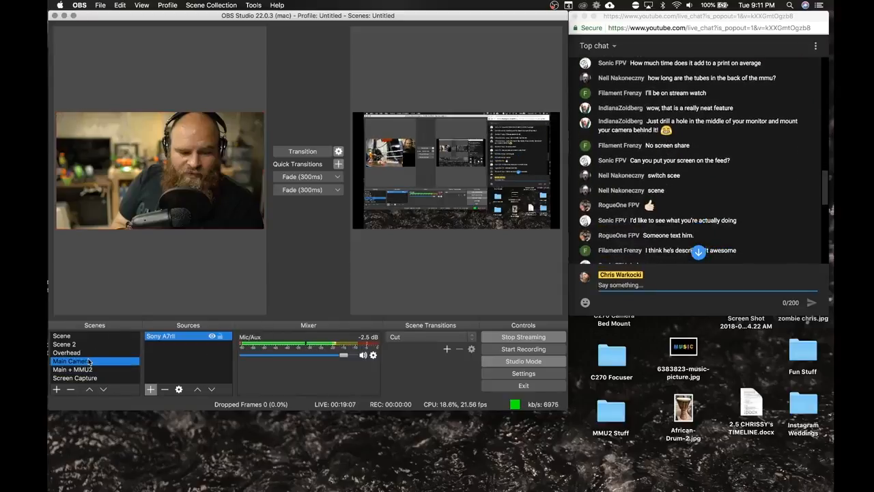
click(304, 149)
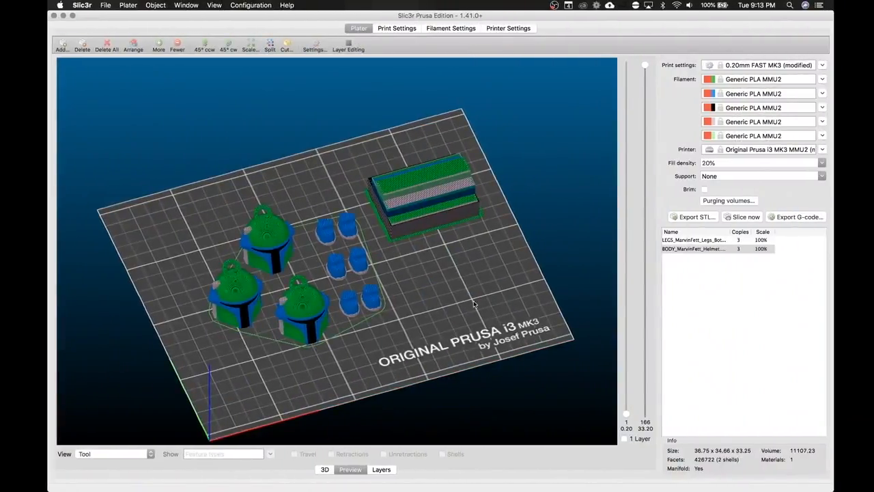
Export the plate's G-code to the Desktop as "3x Marvin Fett 4C PLA_MK3MMU2.gcode".
mouse_move(463, 304)
mouse_down()
mouse_move(461, 313)
mouse_move(467, 303)
mouse_up()
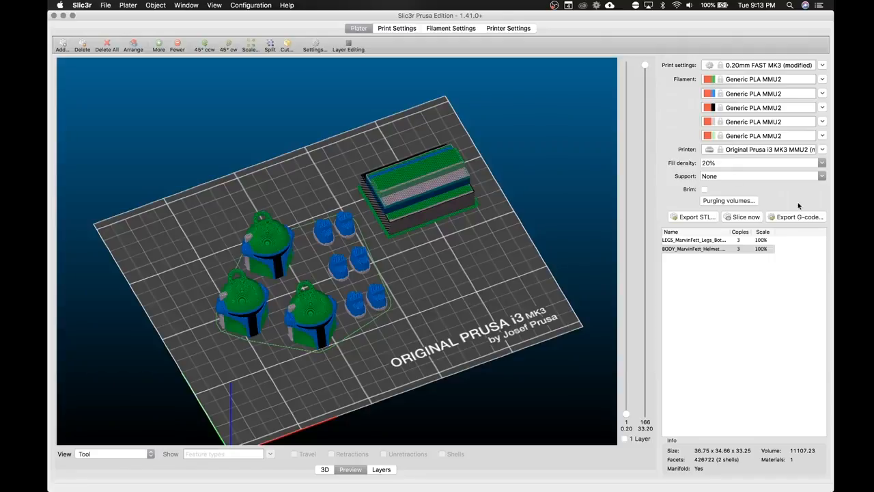
click(778, 218)
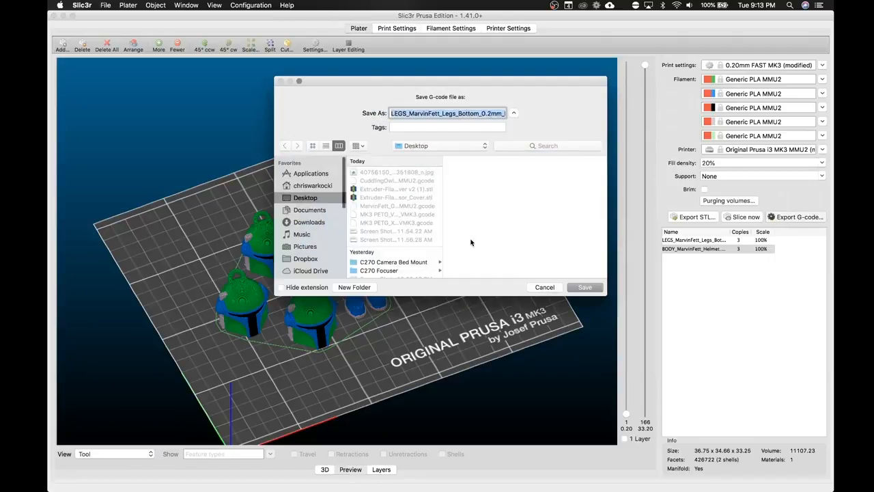
click(448, 114)
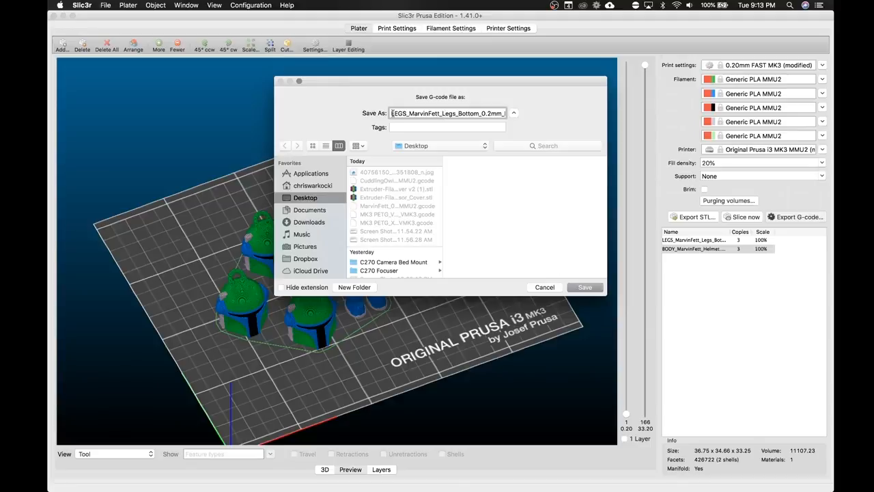
drag(393, 113, 464, 114)
key(BackSpace)
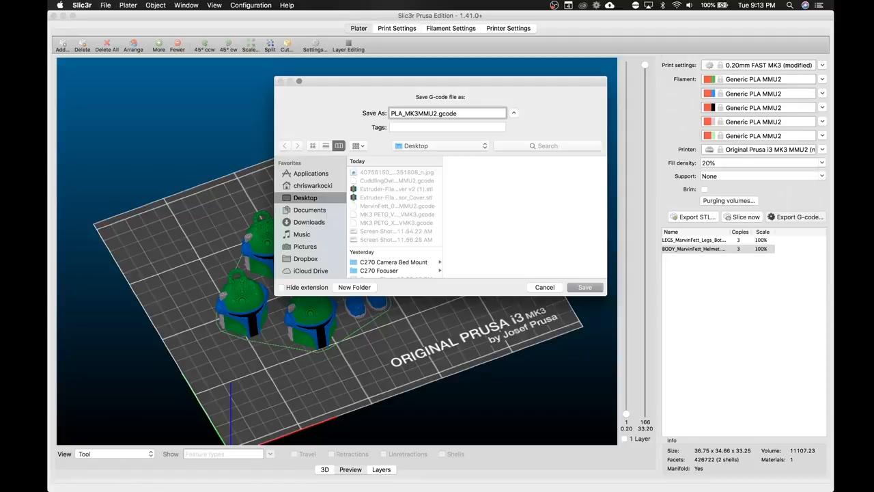
text(3x Marv)
text(in Fett )
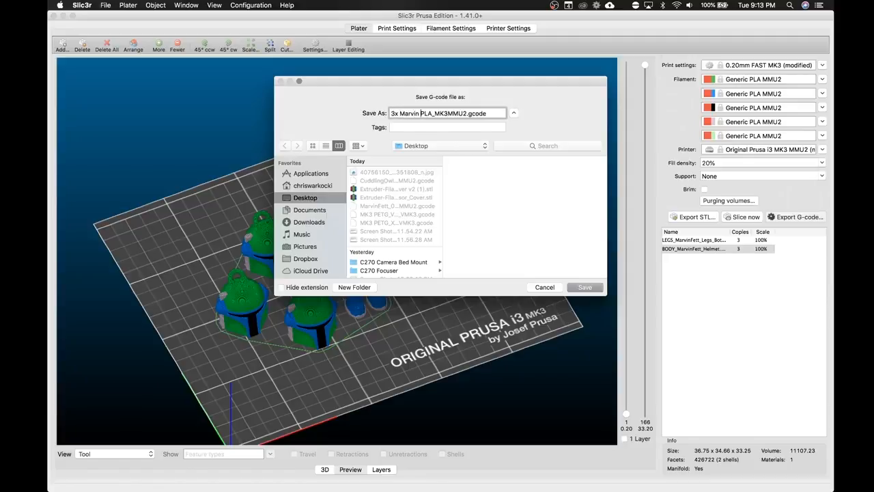
text(4C)
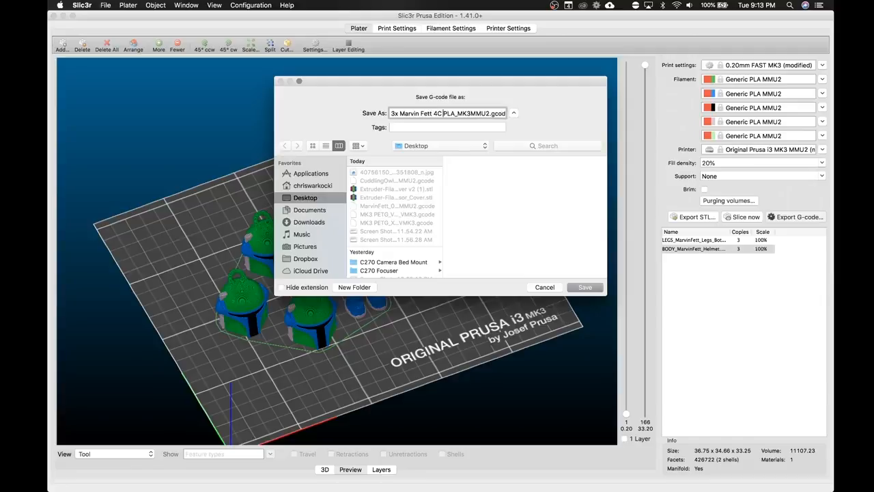
key(Return)
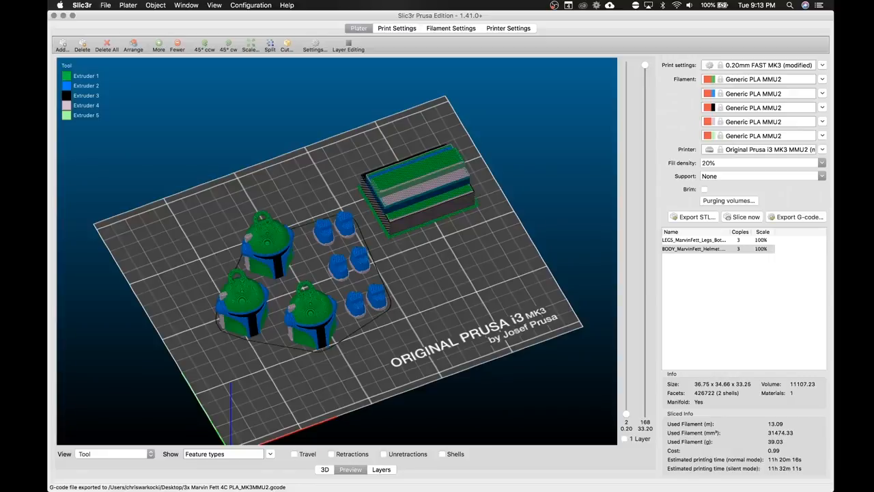
mouse_move(458, 280)
mouse_down()
mouse_move(446, 262)
mouse_move(452, 273)
mouse_up()
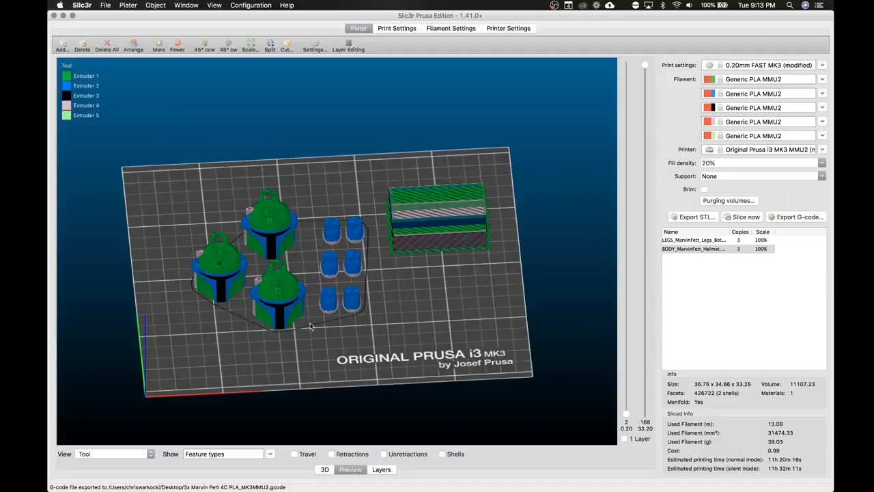
mouse_move(394, 338)
mouse_down()
mouse_move(399, 347)
mouse_move(354, 315)
mouse_move(317, 312)
mouse_move(395, 335)
mouse_up()
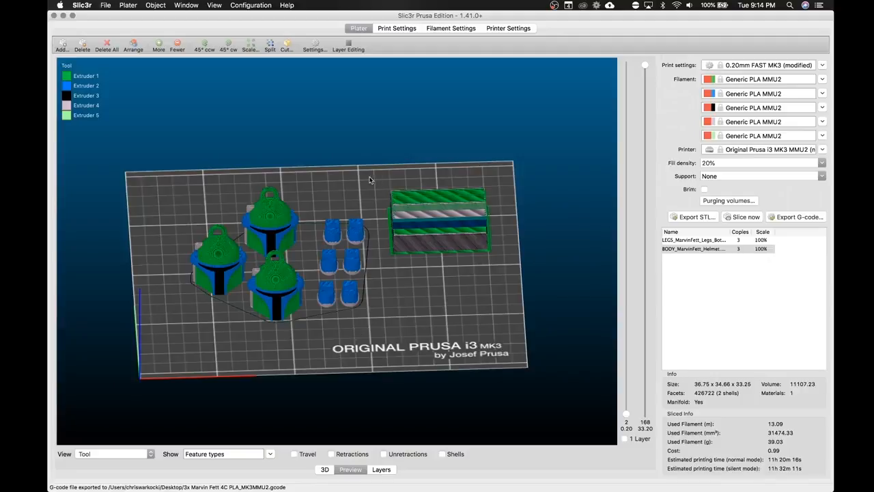
click(127, 4)
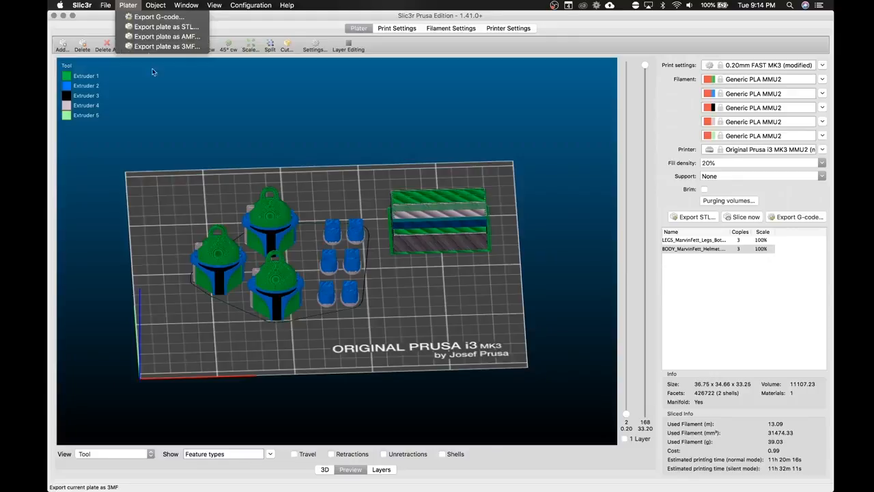
click(171, 135)
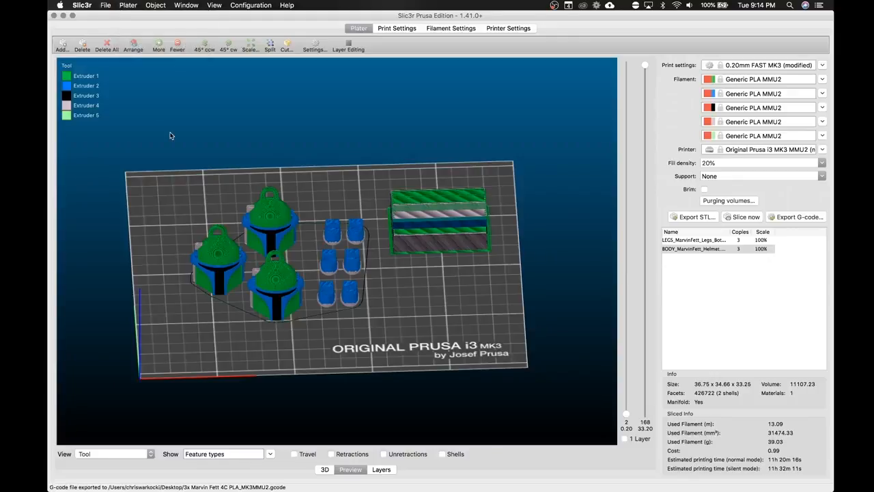
Move the wipe tower slightly toward the front of the bed in the 3D view.
click(325, 469)
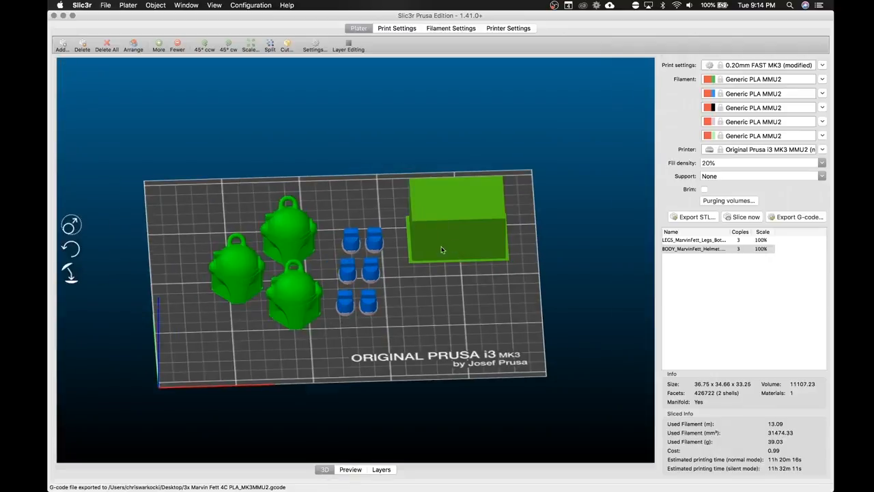
drag(408, 221, 430, 268)
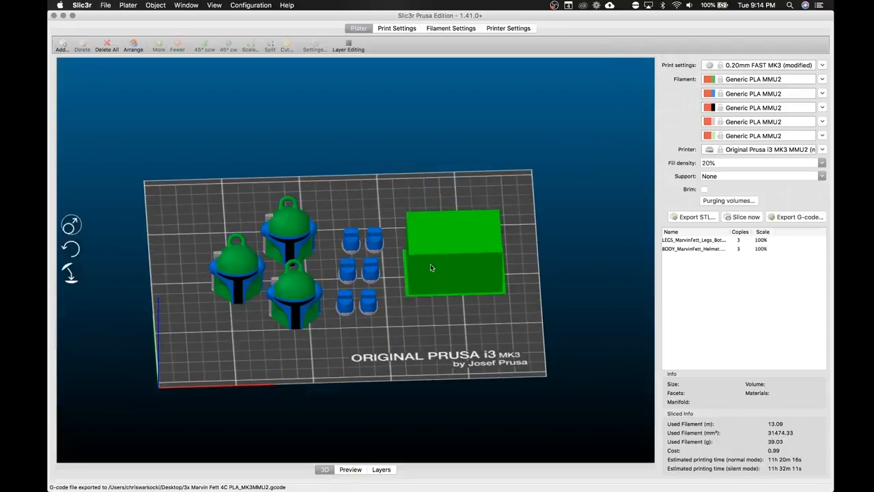
click(350, 470)
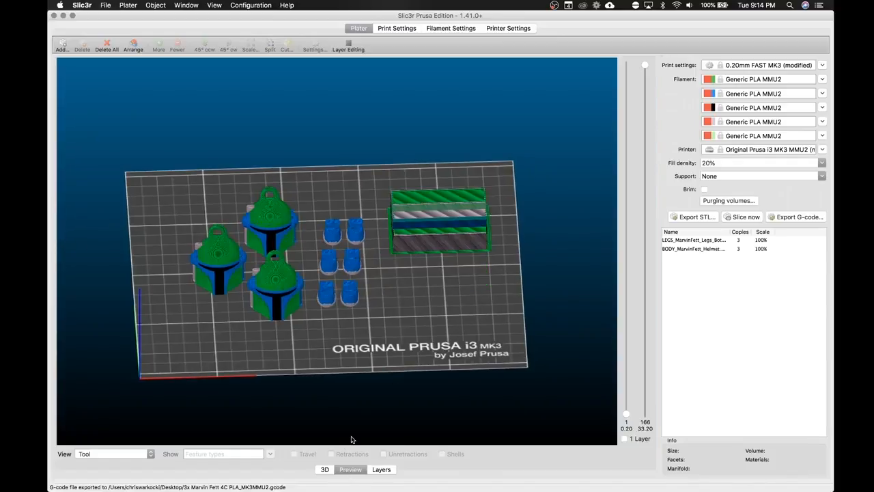
click(322, 470)
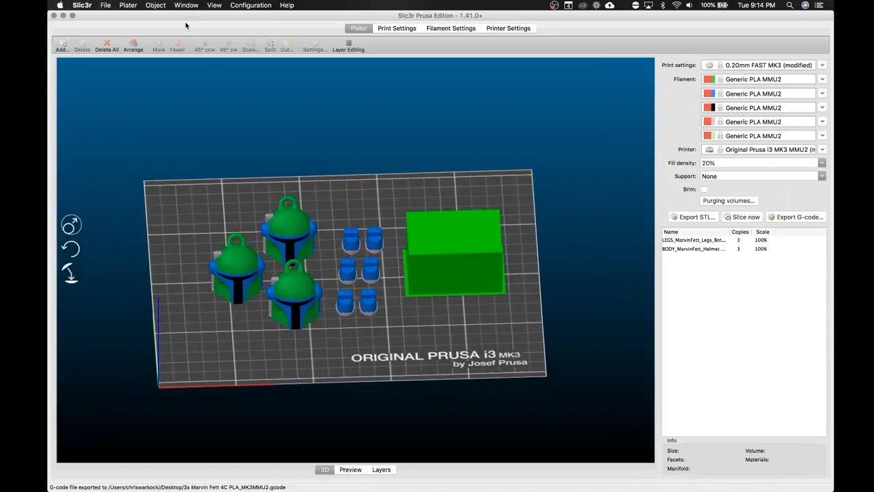
Export the plate with its print config to the Desktop as "3x Marvin Fett 4C PLA_MK3MMU2.3mf".
click(129, 6)
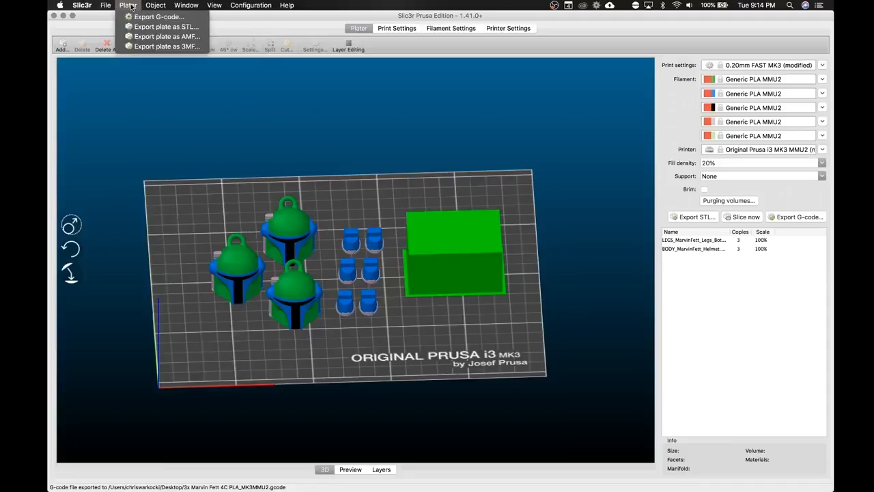
click(145, 48)
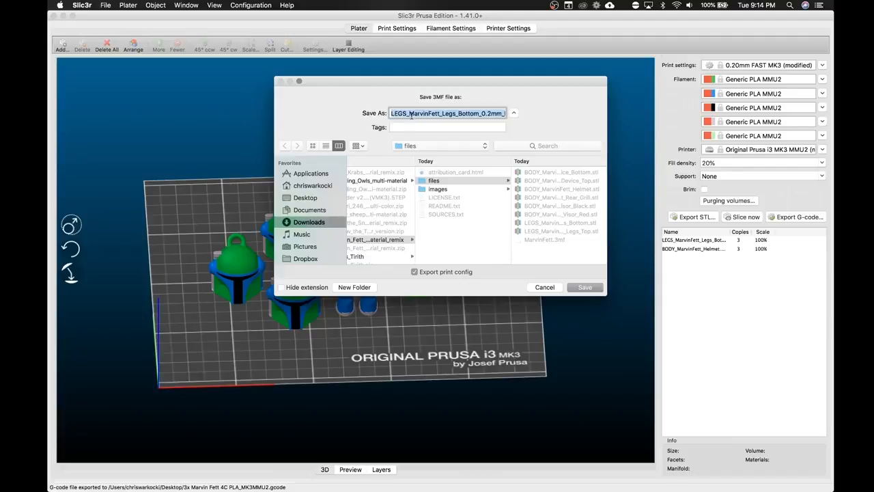
scroll(403, 201, left, 3)
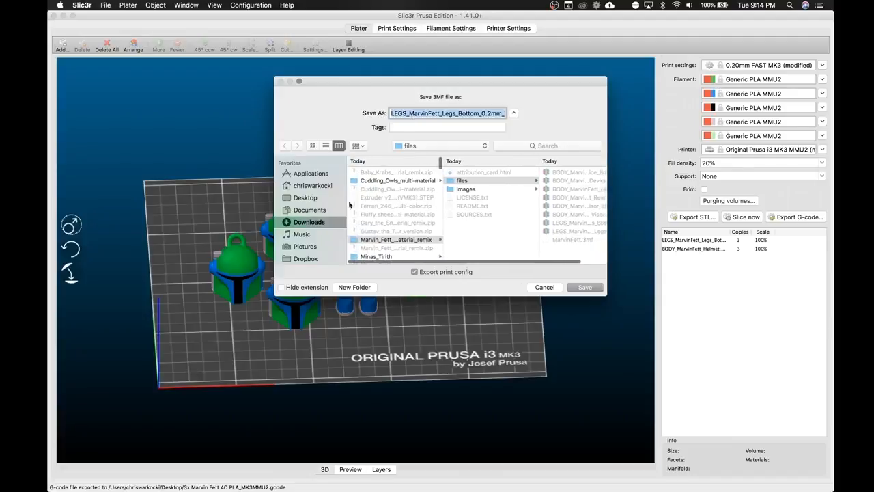
click(306, 210)
click(307, 198)
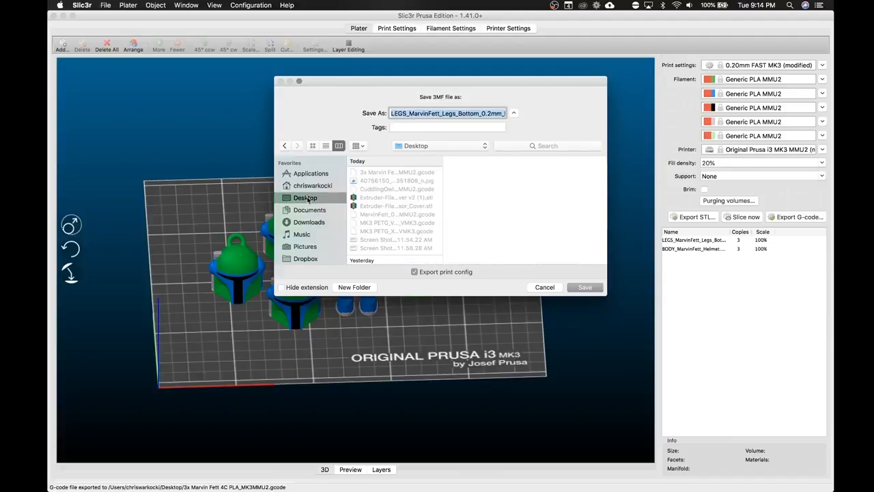
click(401, 172)
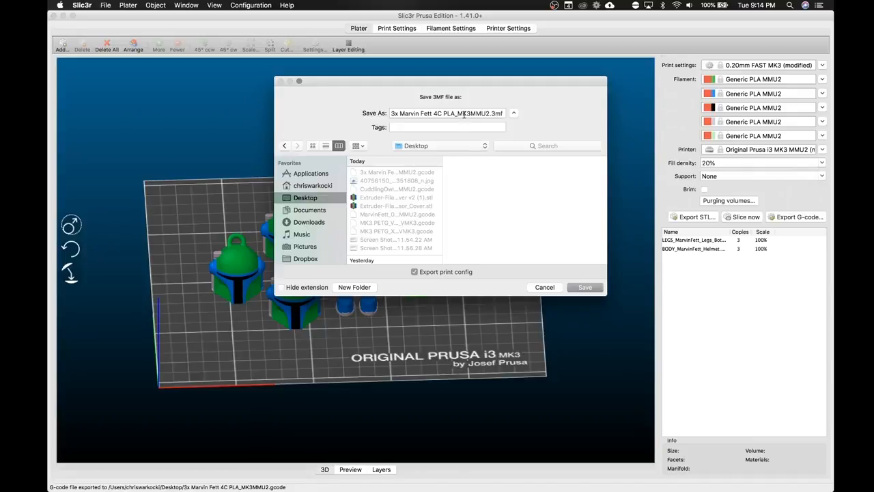
click(590, 287)
click(585, 287)
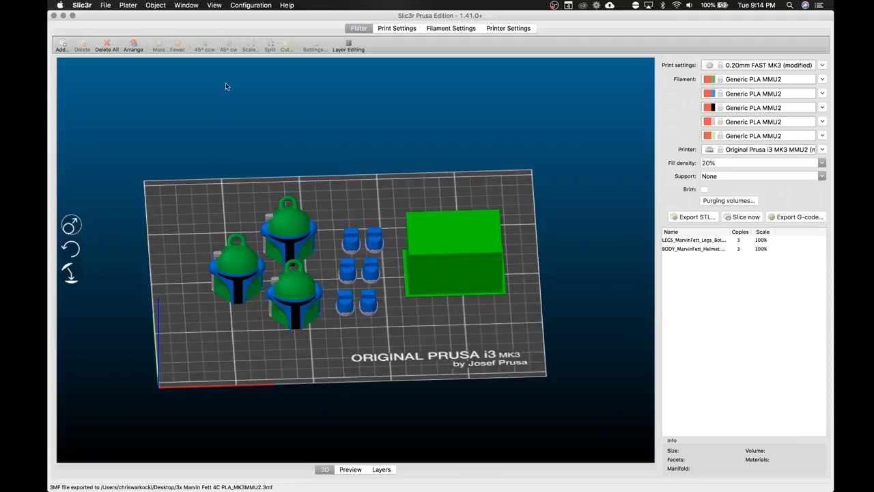
Delete all objects from the plate and reload "3x Marvin Fett 4C PLA_MK3MMU2.3mf" from the Desktop.
click(107, 45)
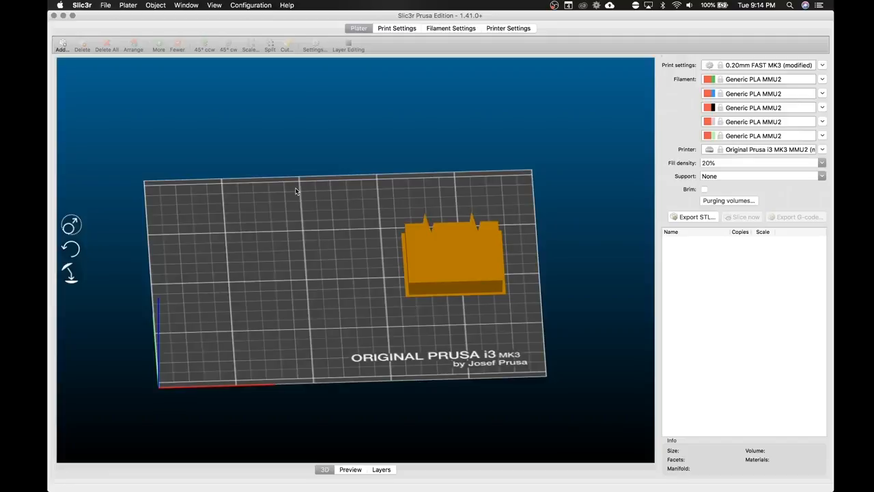
click(82, 5)
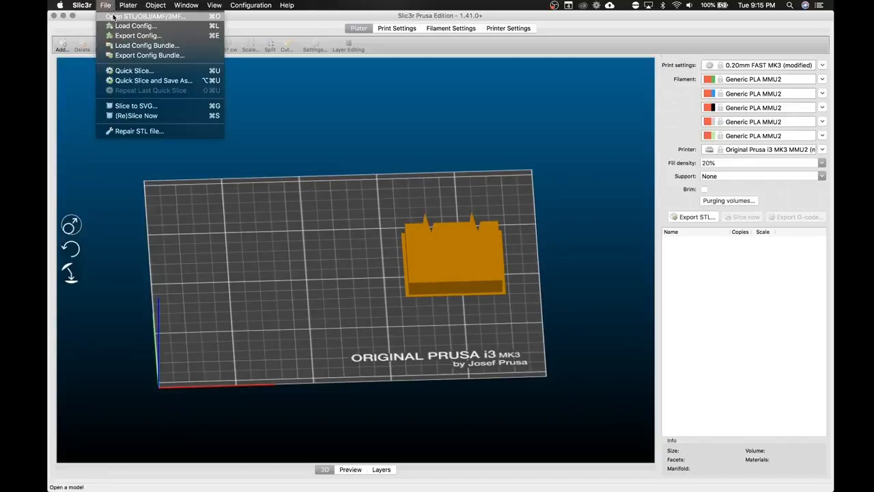
click(123, 15)
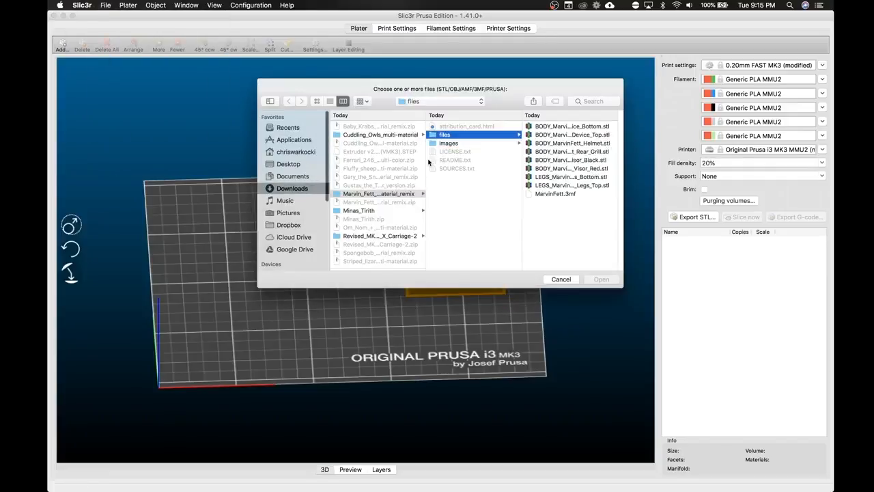
click(299, 167)
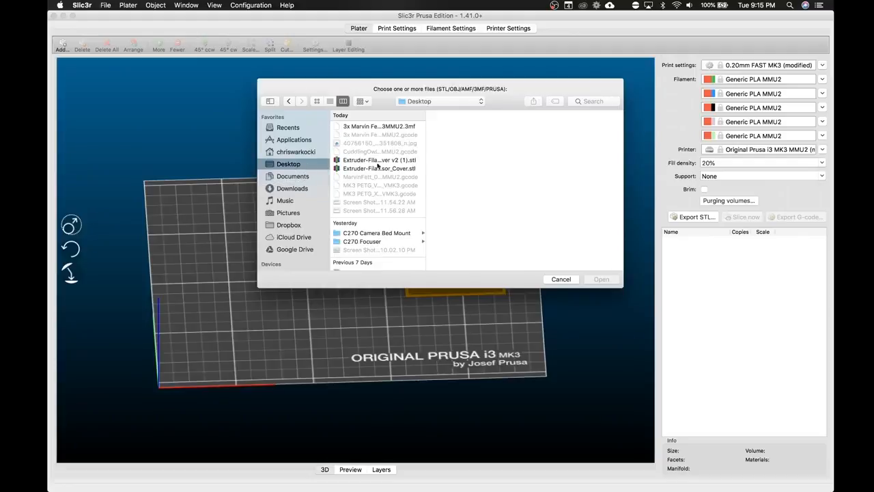
click(383, 126)
click(601, 280)
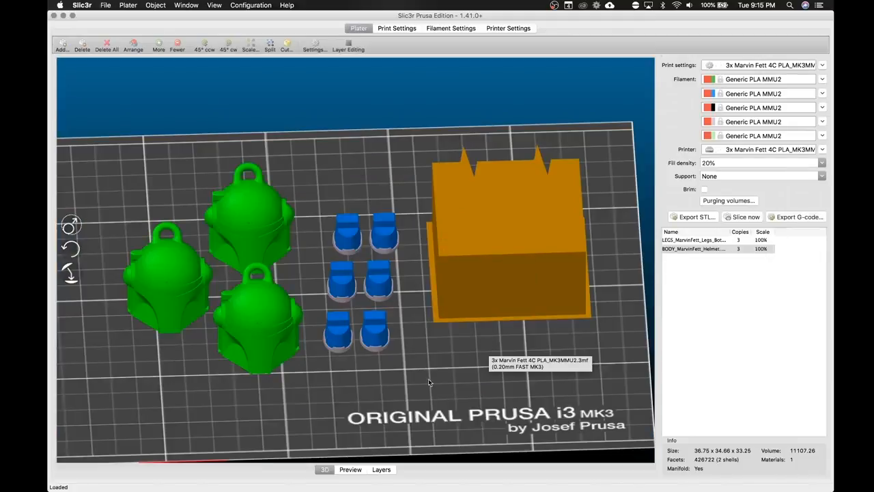
click(397, 379)
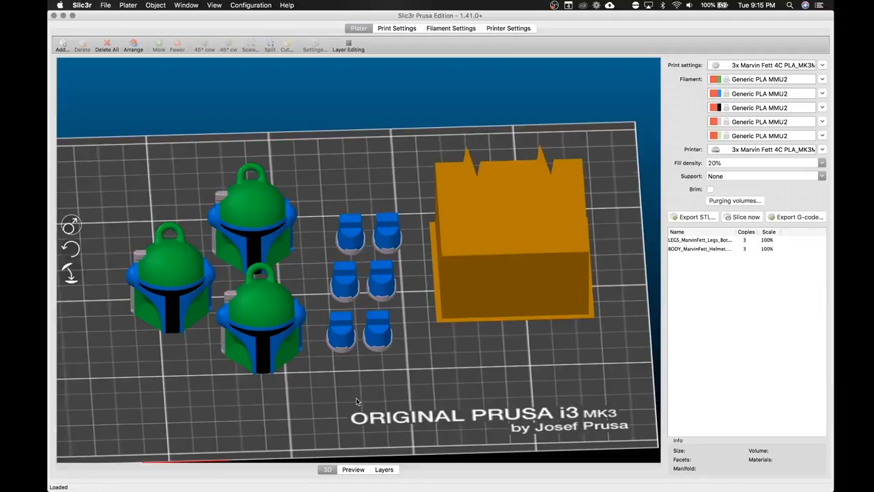
Look over the reloaded plate and check the project's entry among the print settings presets, keeping it selected.
mouse_move(372, 393)
mouse_down()
mouse_move(369, 399)
mouse_move(381, 394)
mouse_up()
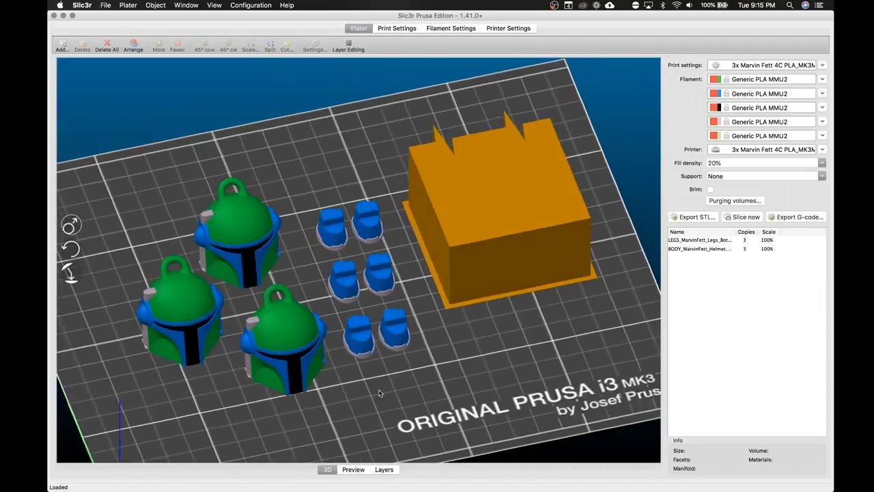
scroll(380, 394, down, 5)
scroll(381, 393, up, 1)
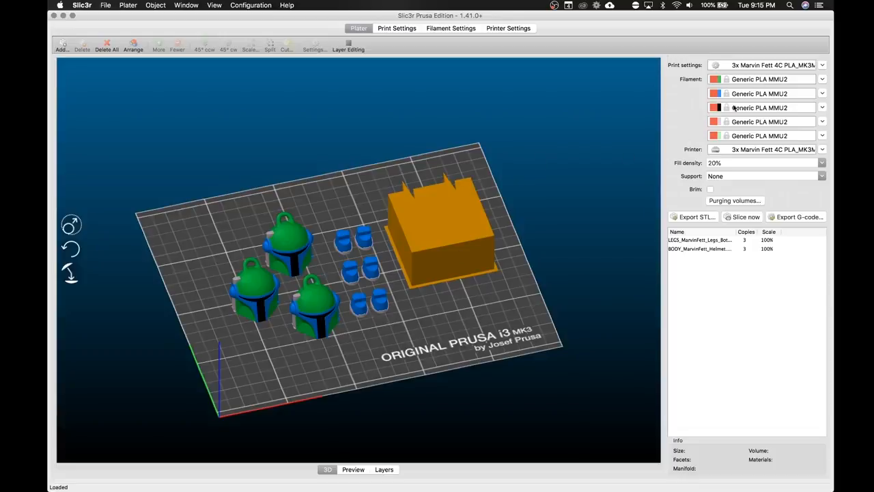
click(823, 66)
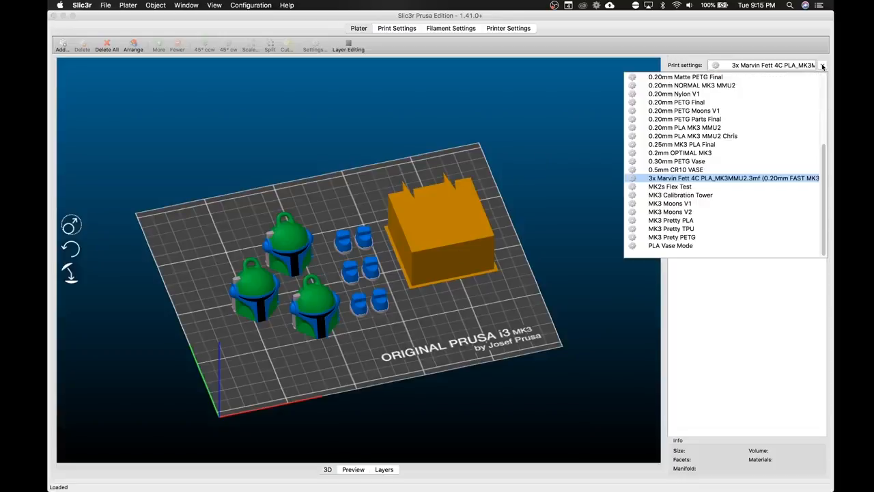
click(702, 179)
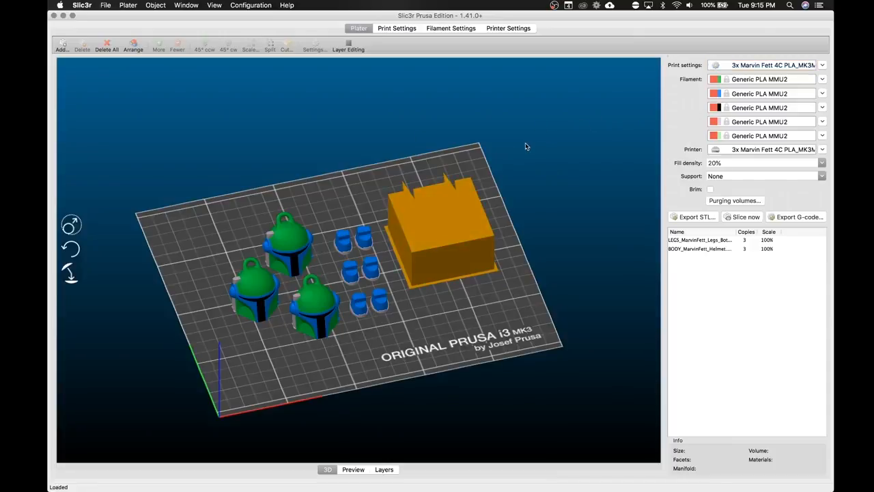
Open the part settings of the MarvinFett helmet body and check the extruders assigned to its rear grill and black visor parts.
click(295, 245)
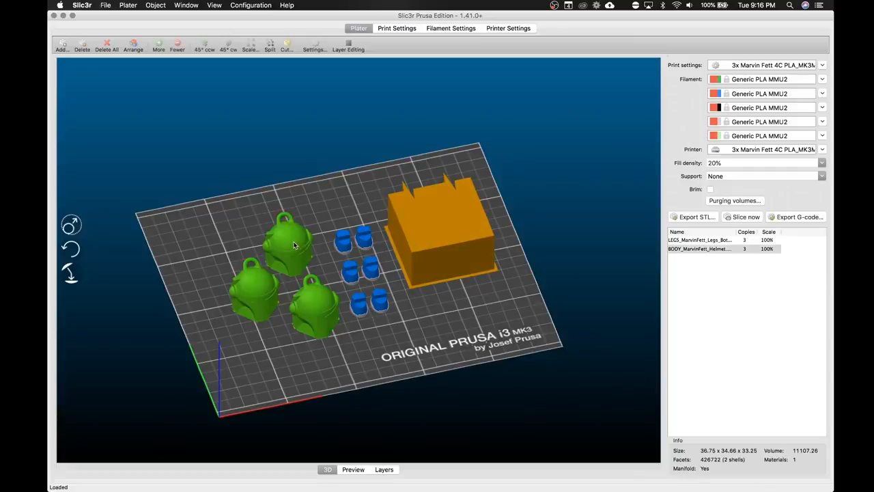
double_click(295, 245)
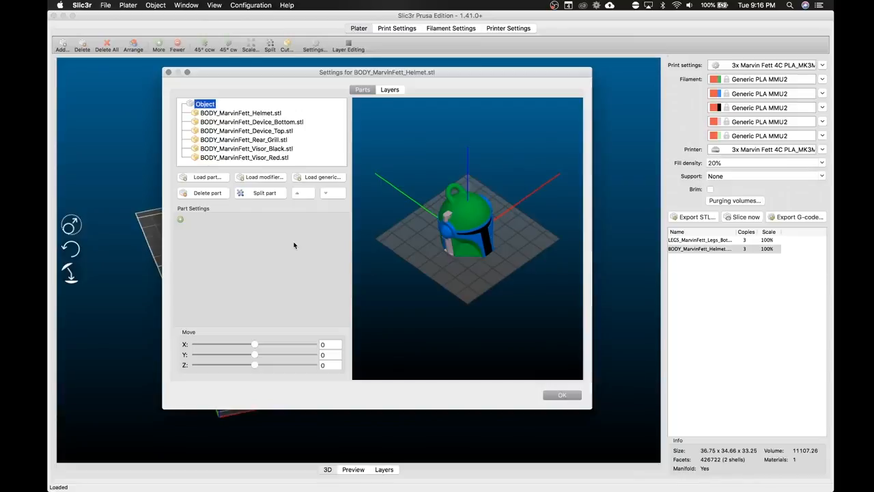
click(250, 149)
click(251, 140)
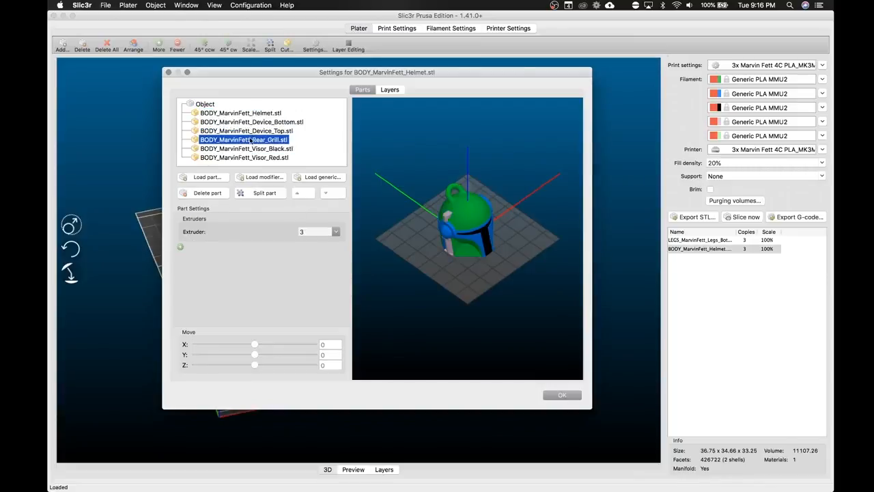
click(244, 149)
Assign extruder 5 to the helmet's Device_Top and Device_Bottom parts and apply the part settings.
click(243, 130)
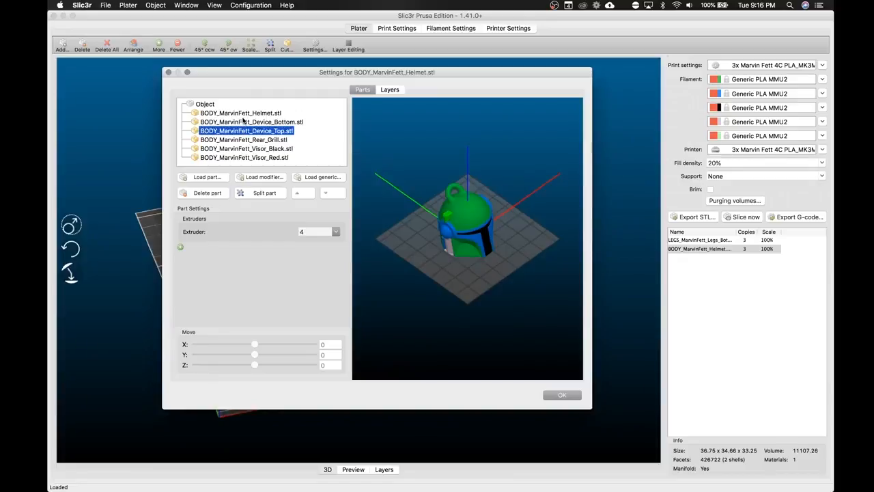
click(334, 232)
click(337, 232)
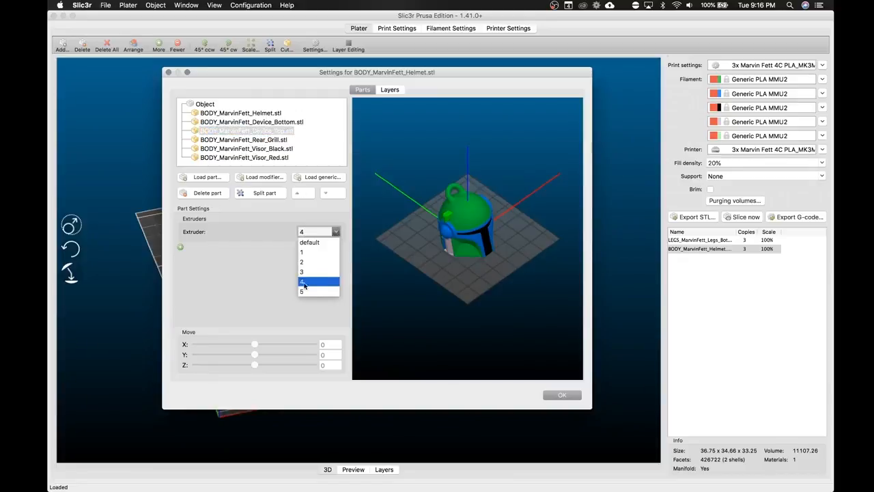
click(305, 283)
click(272, 123)
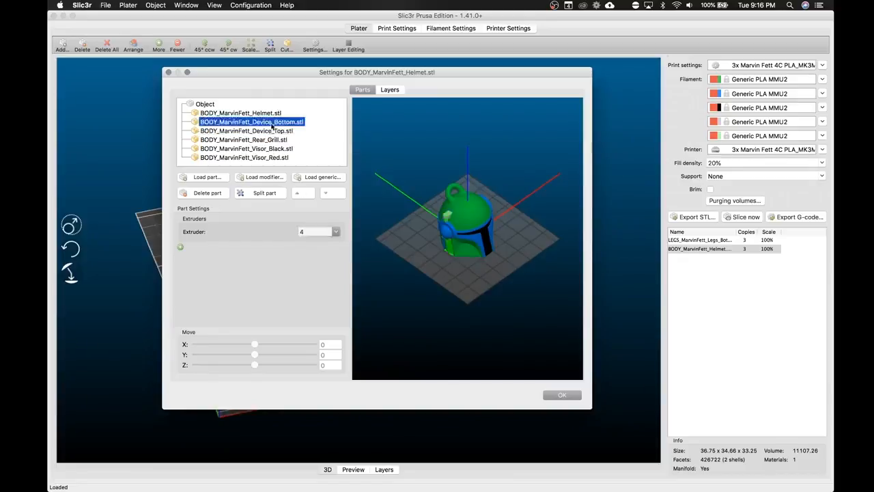
click(326, 231)
click(313, 289)
click(564, 395)
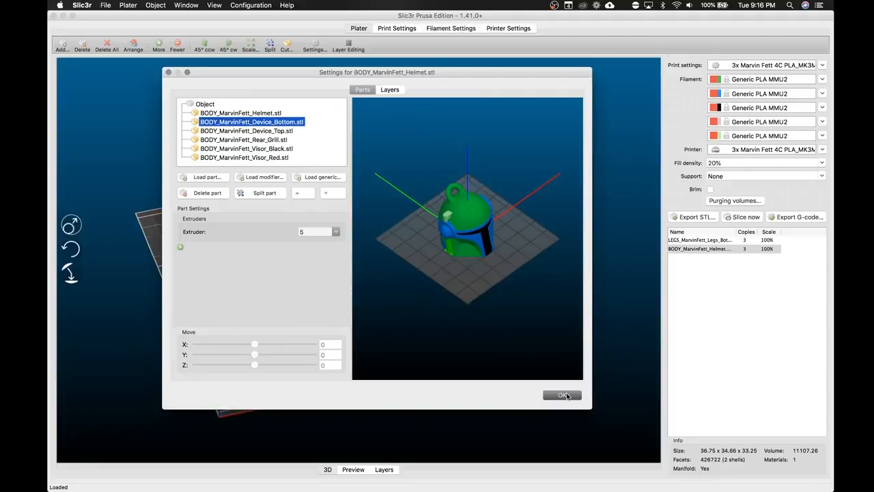
click(392, 347)
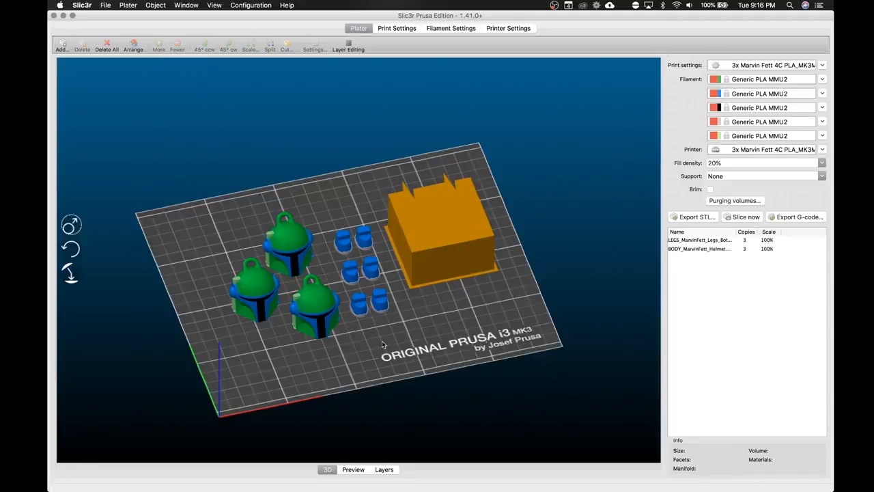
Switch to OBS Studio and reselect the Main Camera scene for the preview.
key(ctrl+Left)
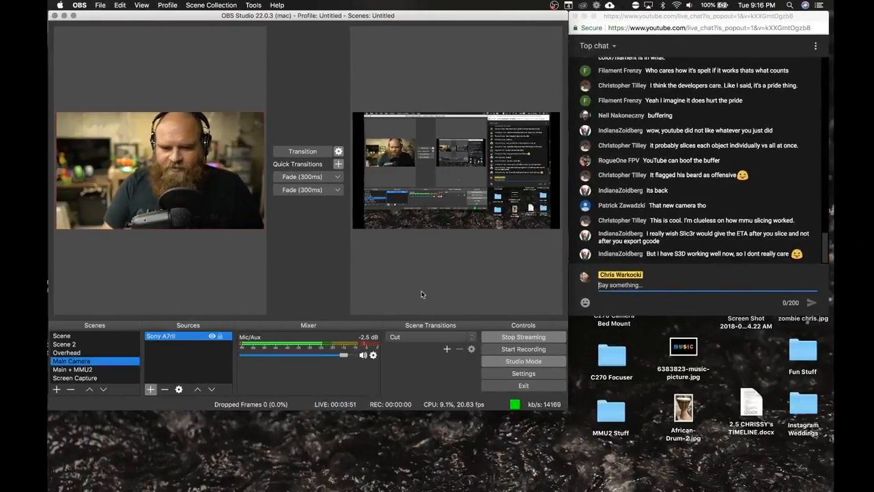
click(103, 344)
click(82, 360)
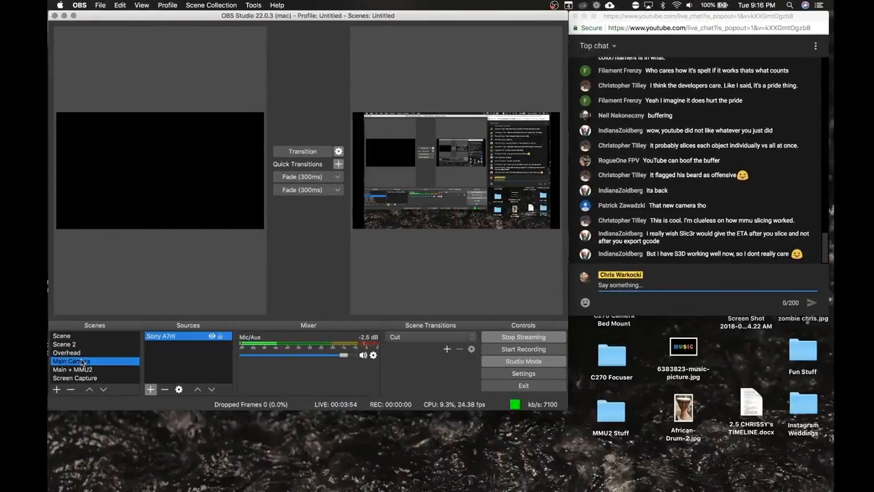